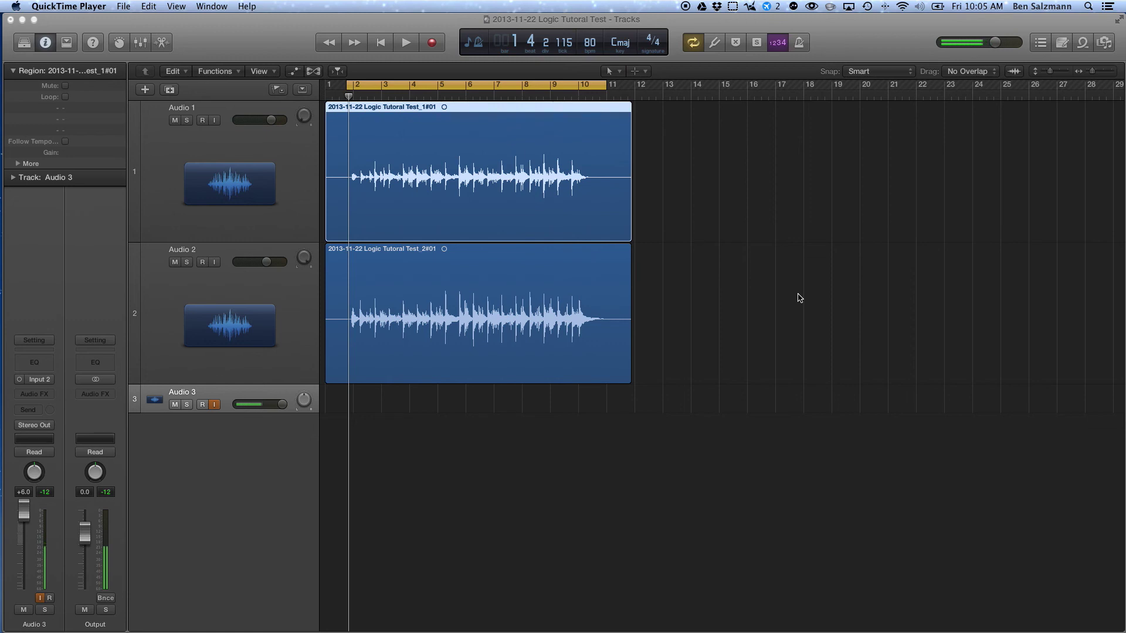
# Bring the Logic tutorial project to the front and select the Audio 1 track
pyautogui.click(872, 123)
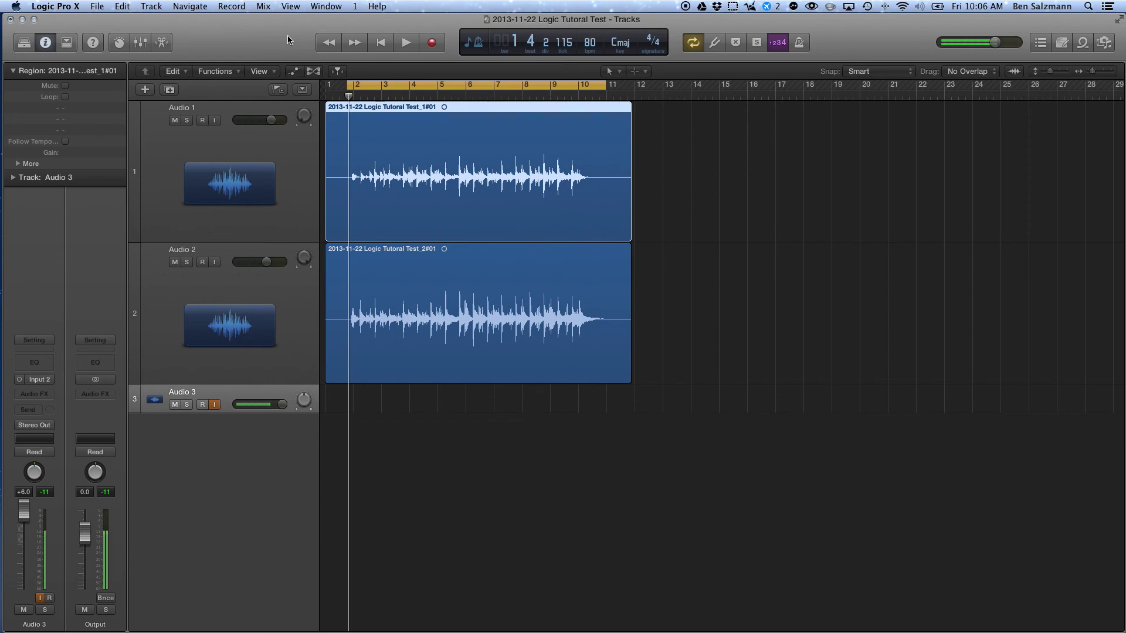
pyautogui.click(178, 106)
# Rename track Audio 1 to 'Acoustic 1' and Audio 2 to 'Acoustic 2'
pyautogui.doubleClick(187, 107)
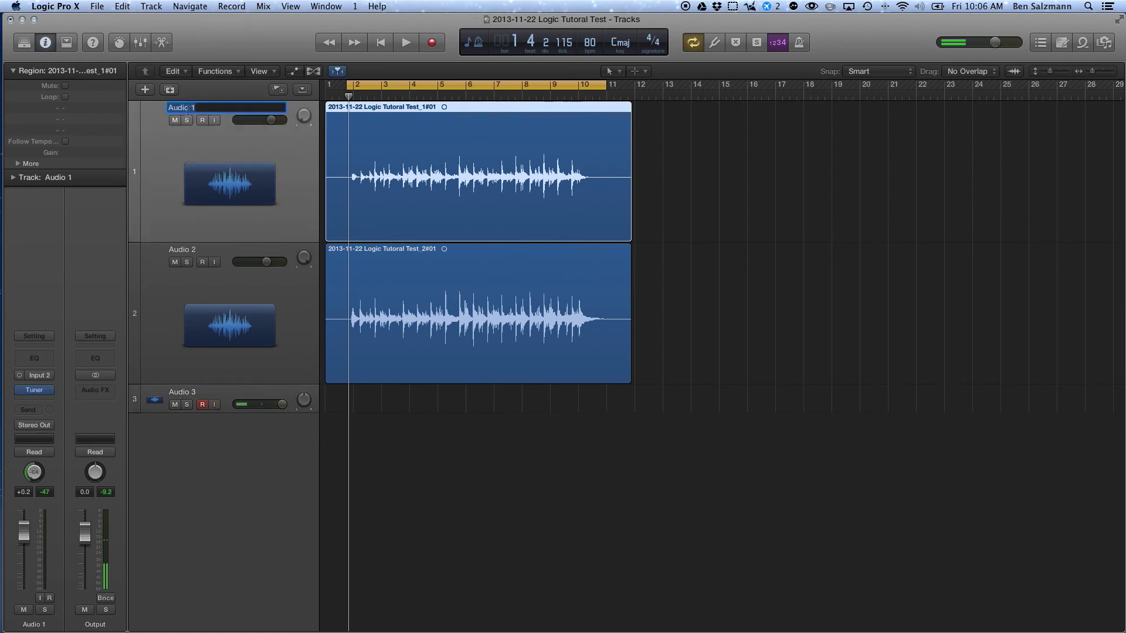
pyautogui.write('Acoustic')
pyautogui.press('Return')
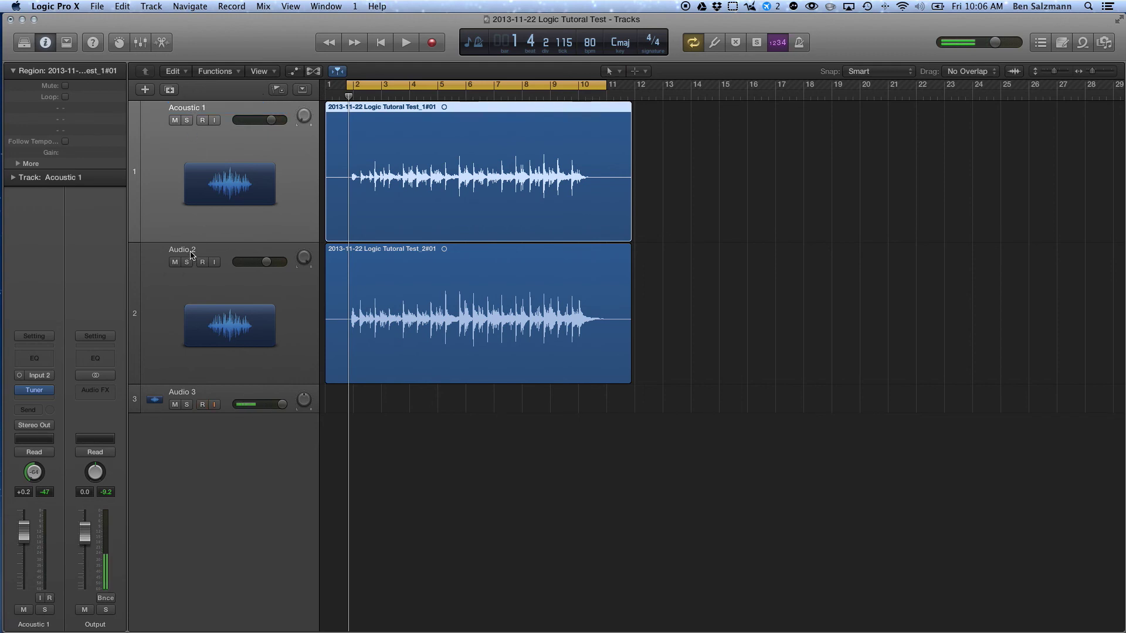
pyautogui.doubleClick(184, 251)
pyautogui.write('Acoustic')
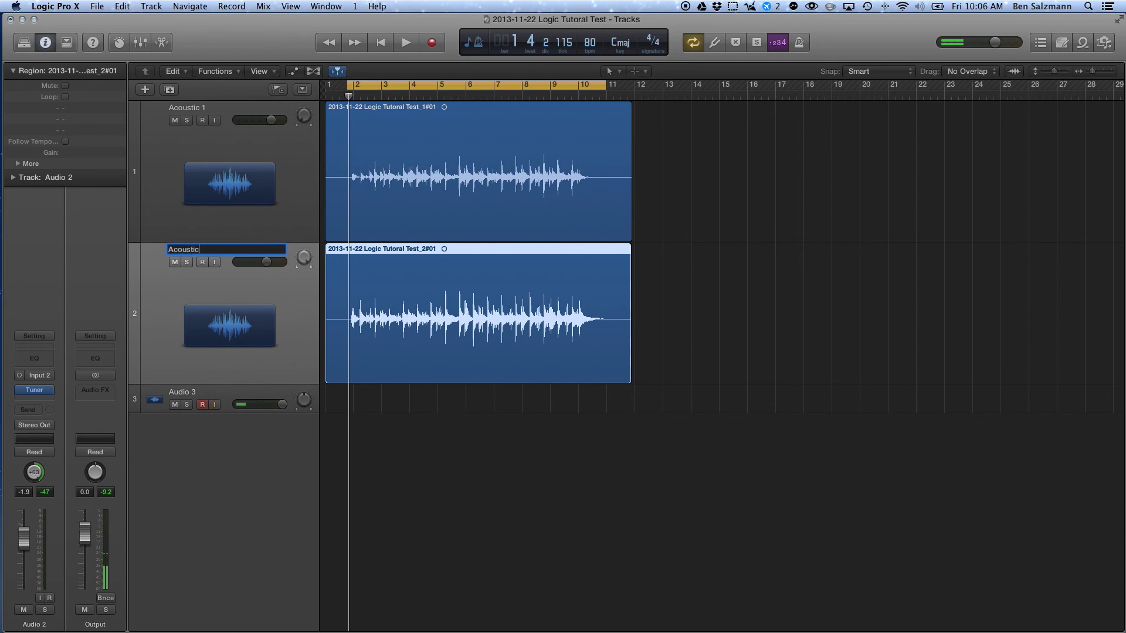
pyautogui.write(' 2')
pyautogui.press('Return')
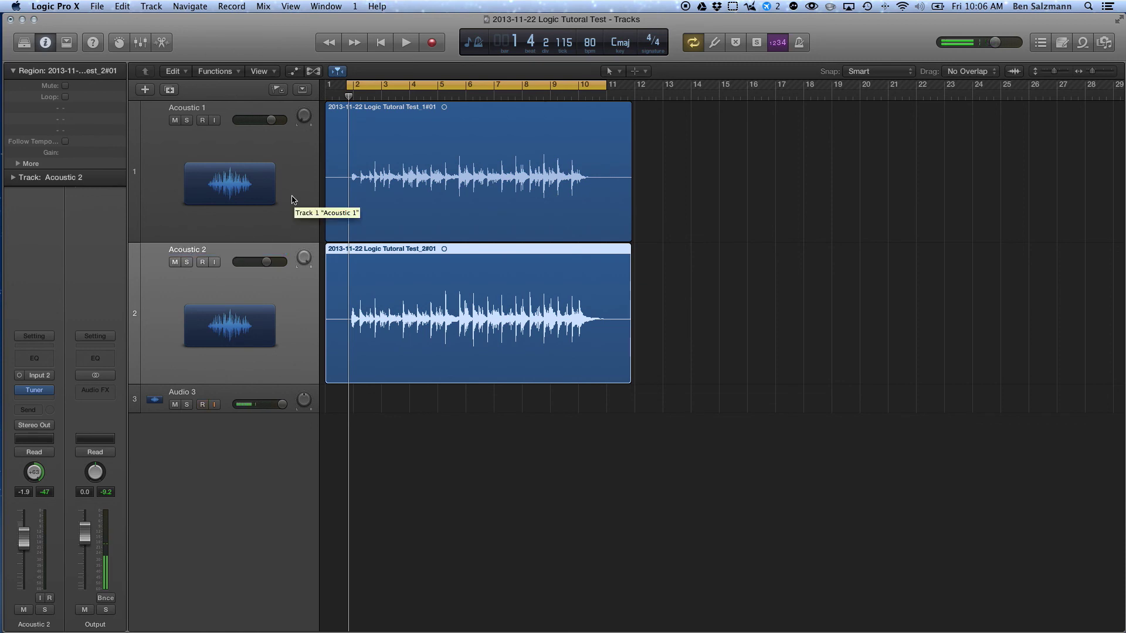
# Play the Acoustic 1 and Acoustic 2 recordings and stop around bar 6
pyautogui.press('space')
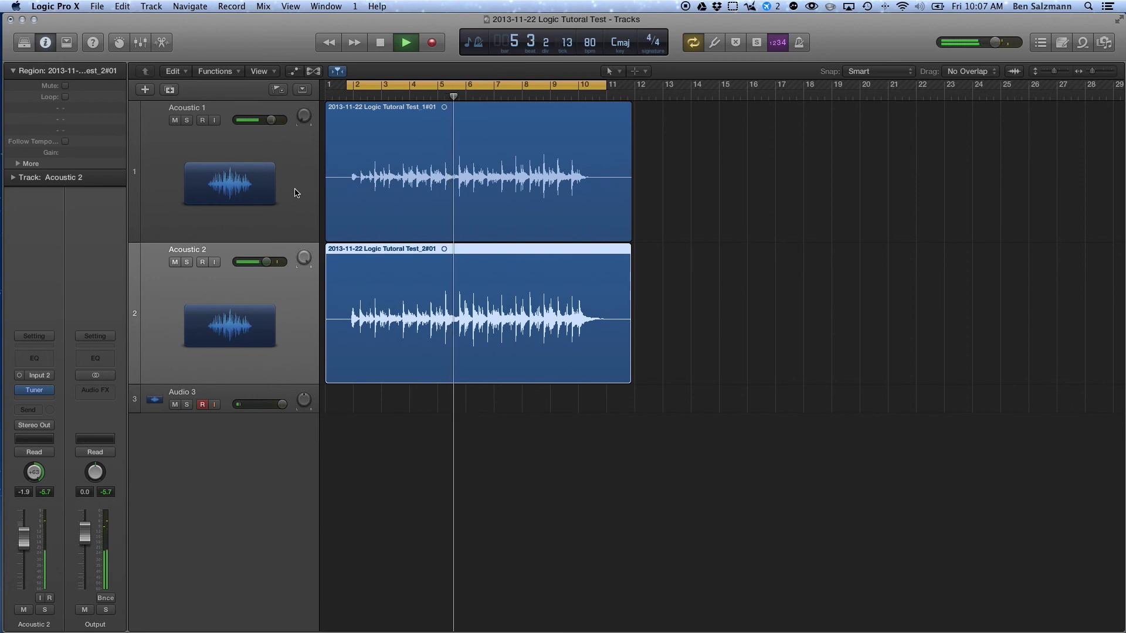
pyautogui.press('space')
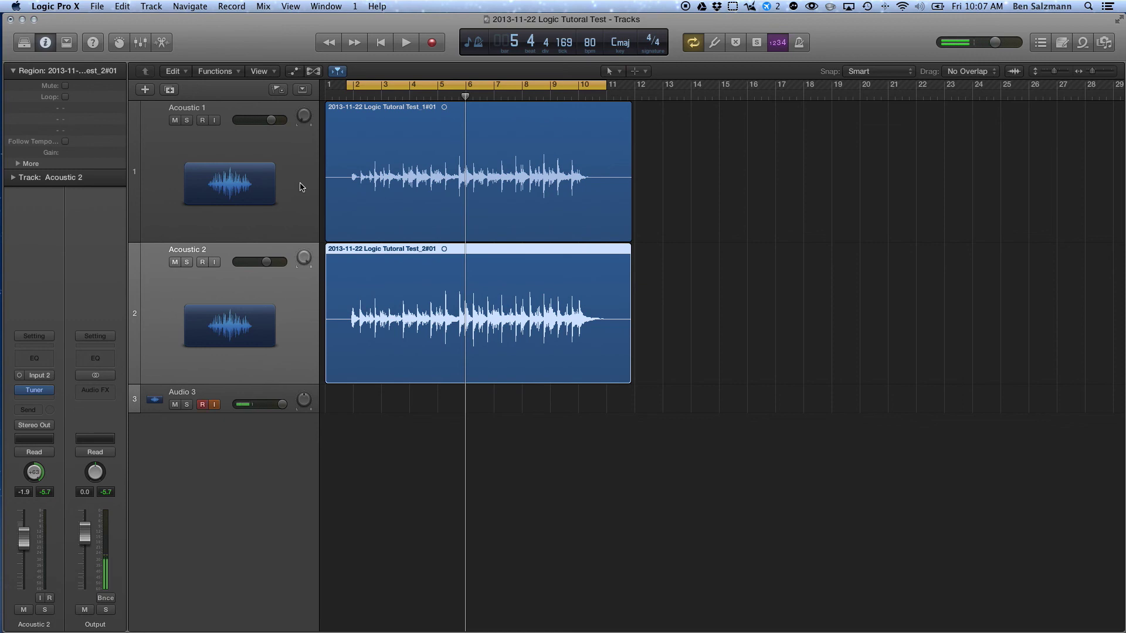
pyautogui.press('x')
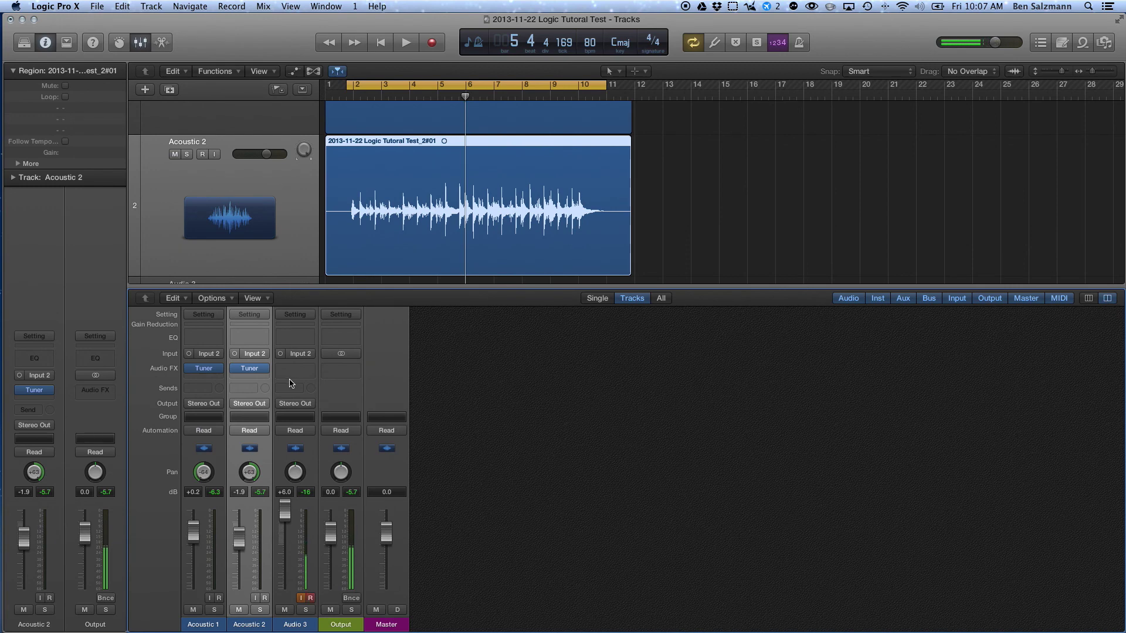
pyautogui.press('x')
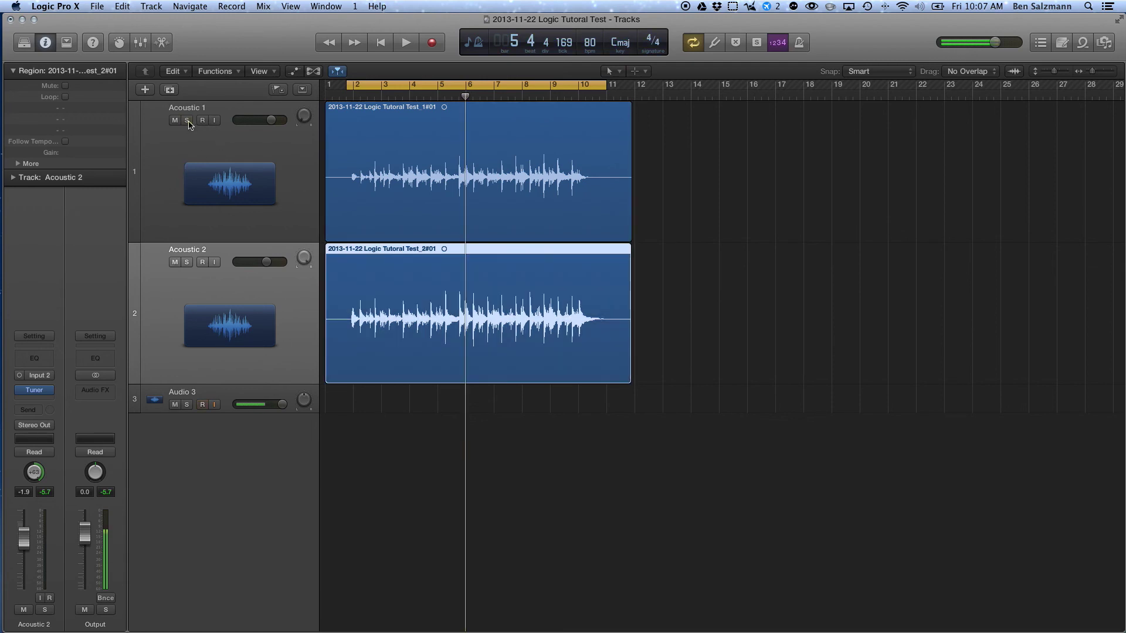
# Mute Acoustic 2 and insert a Channel EQ on Acoustic 1
pyautogui.click(175, 262)
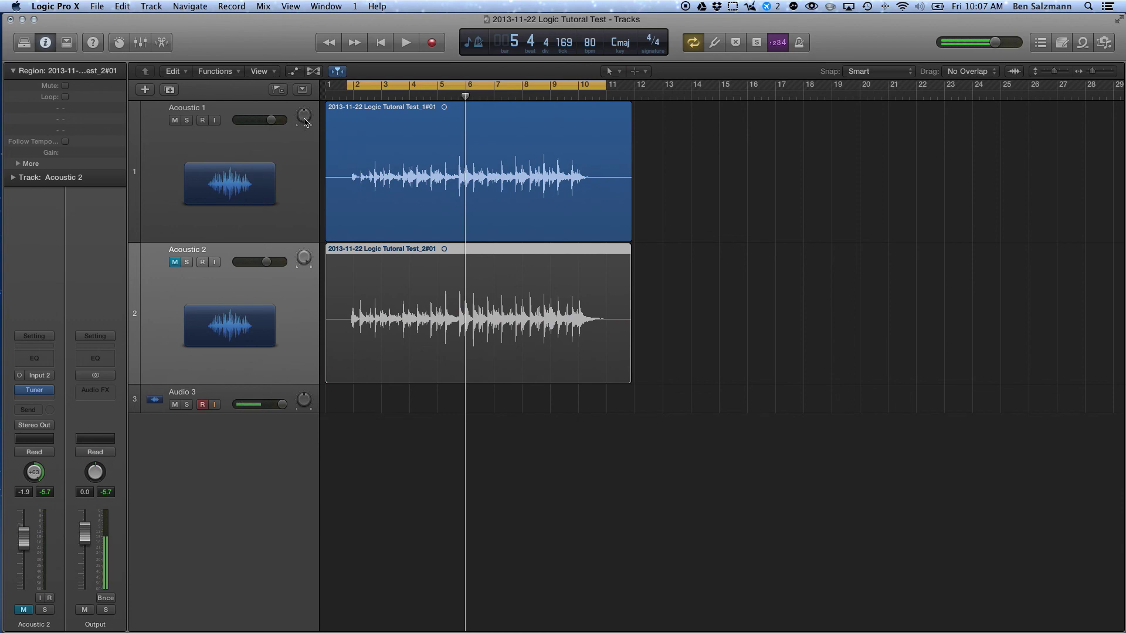
pyautogui.click(34, 362)
pyautogui.moveTo(251, 57); pyautogui.dragTo(937, 130)
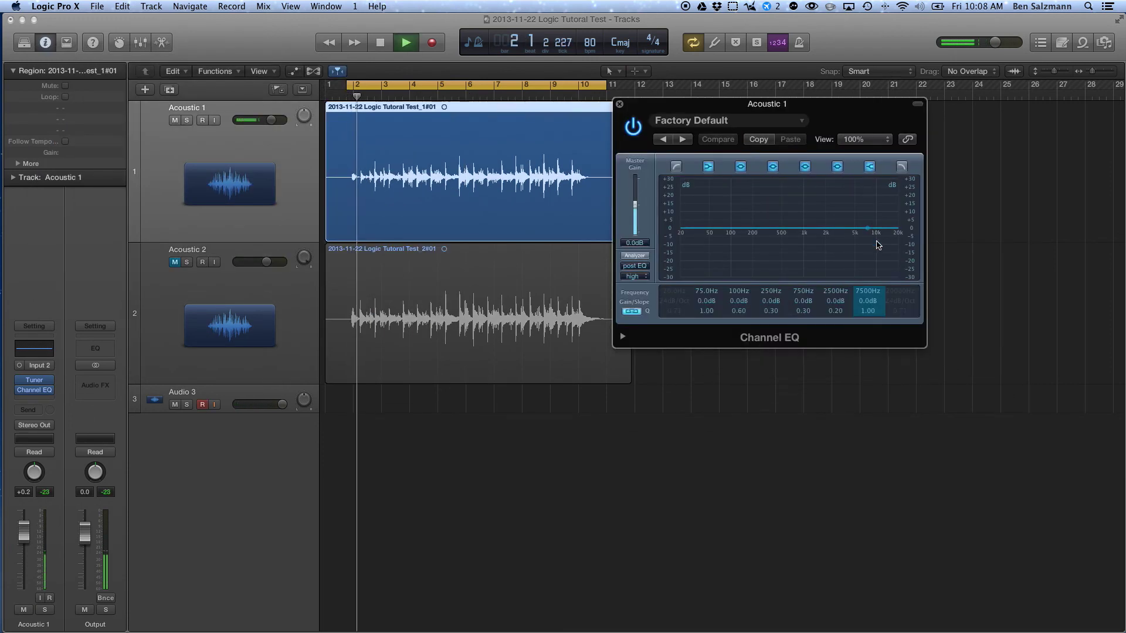
# Shape Acoustic 1's EQ: boost 112 Hz and a 5300 Hz high shelf, cut 255 Hz and 910 Hz
pyautogui.moveTo(878, 242)
pyautogui.mouseDown()
pyautogui.moveTo(857, 189)
pyautogui.moveTo(872, 228)
pyautogui.mouseUp()
pyautogui.moveTo(759, 227); pyautogui.dragTo(801, 246)
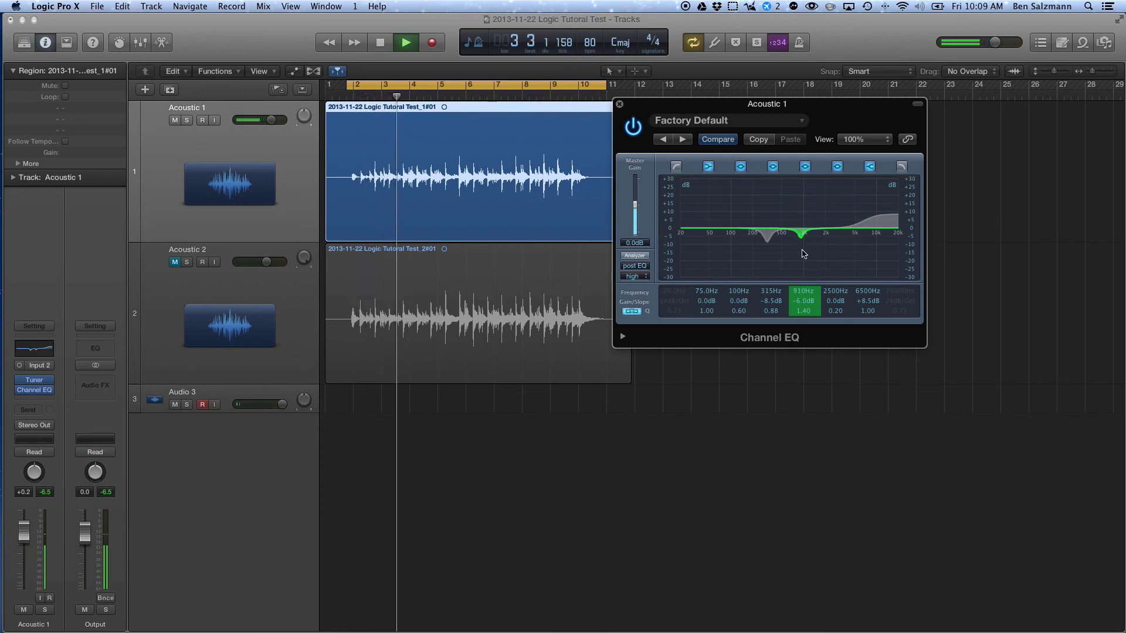
pyautogui.moveTo(720, 249); pyautogui.dragTo(782, 237)
pyautogui.moveTo(876, 230); pyautogui.dragTo(869, 230)
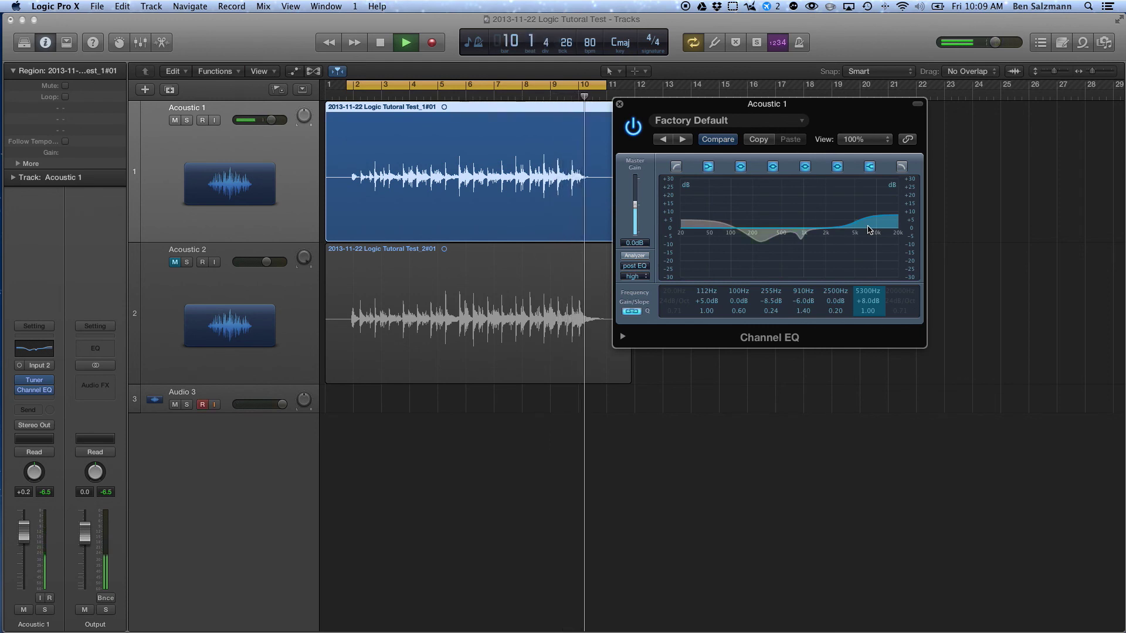
pyautogui.press('space')
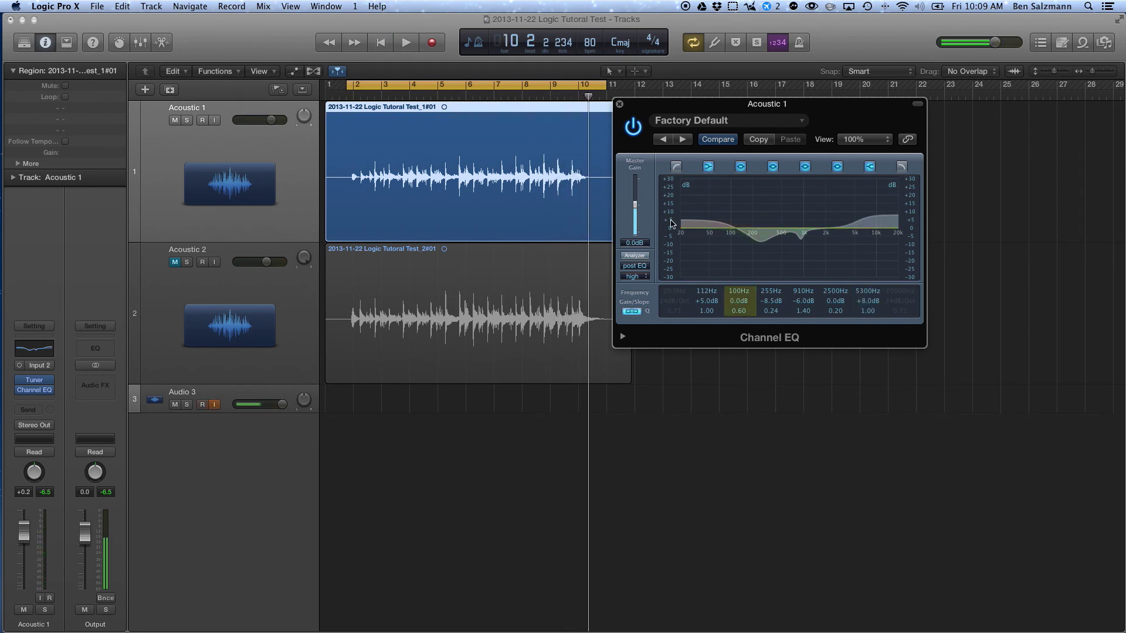
pyautogui.press('x')
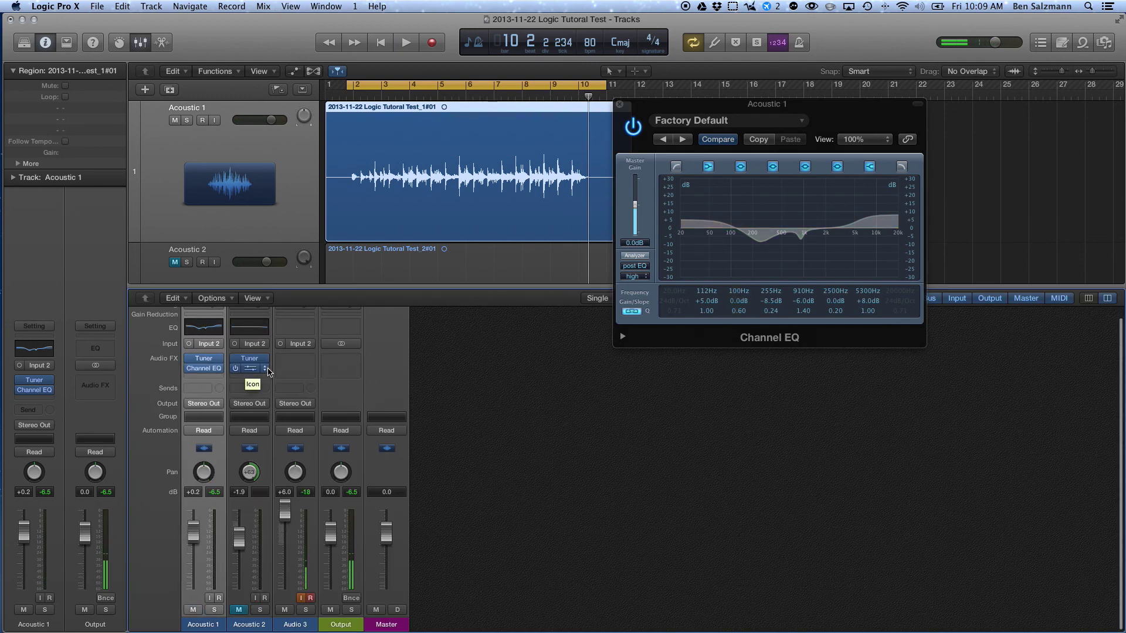
# Clear Acoustic 2's effect slot and give both guitar channels the same Channel EQ
pyautogui.click(268, 369)
pyautogui.click(258, 387)
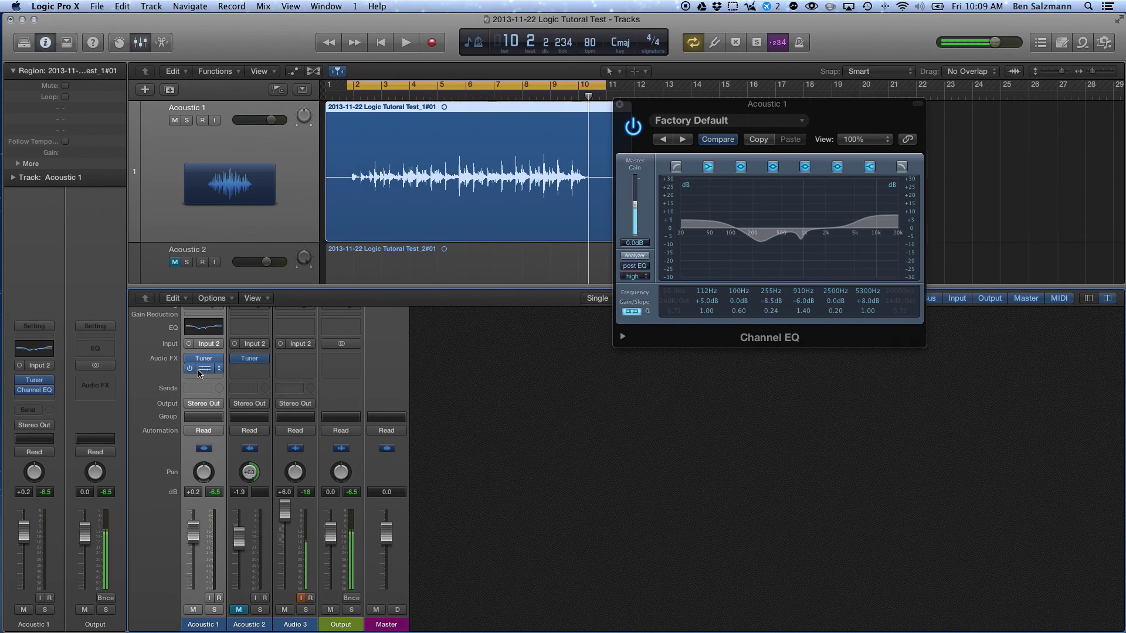
pyautogui.moveTo(201, 374); pyautogui.dragTo(210, 375)
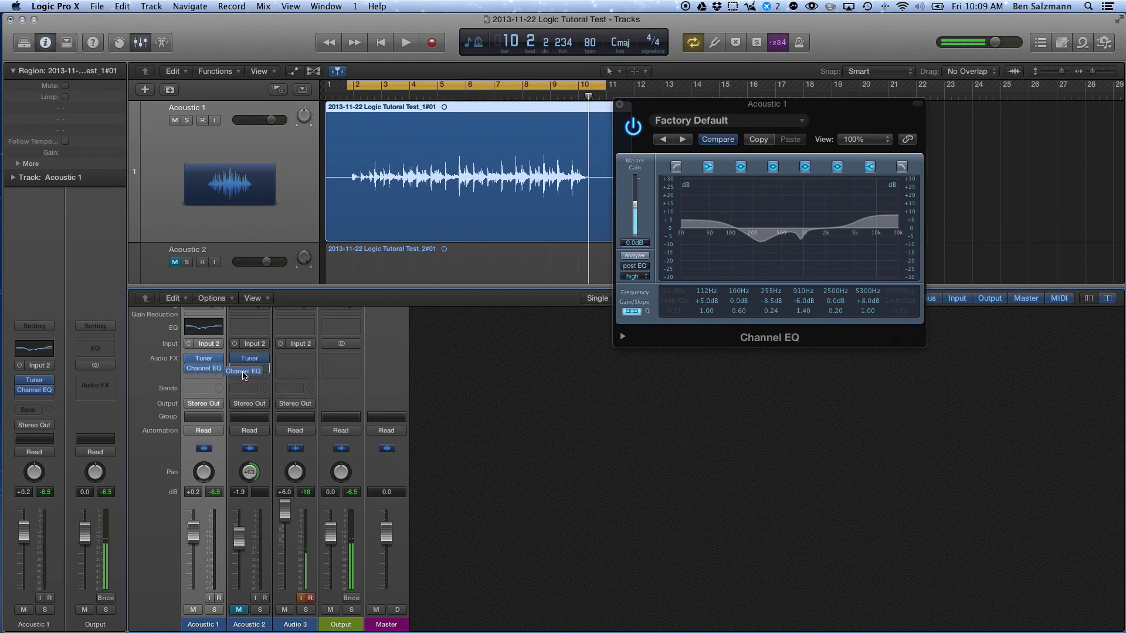
pyautogui.moveTo(245, 376); pyautogui.dragTo(246, 370)
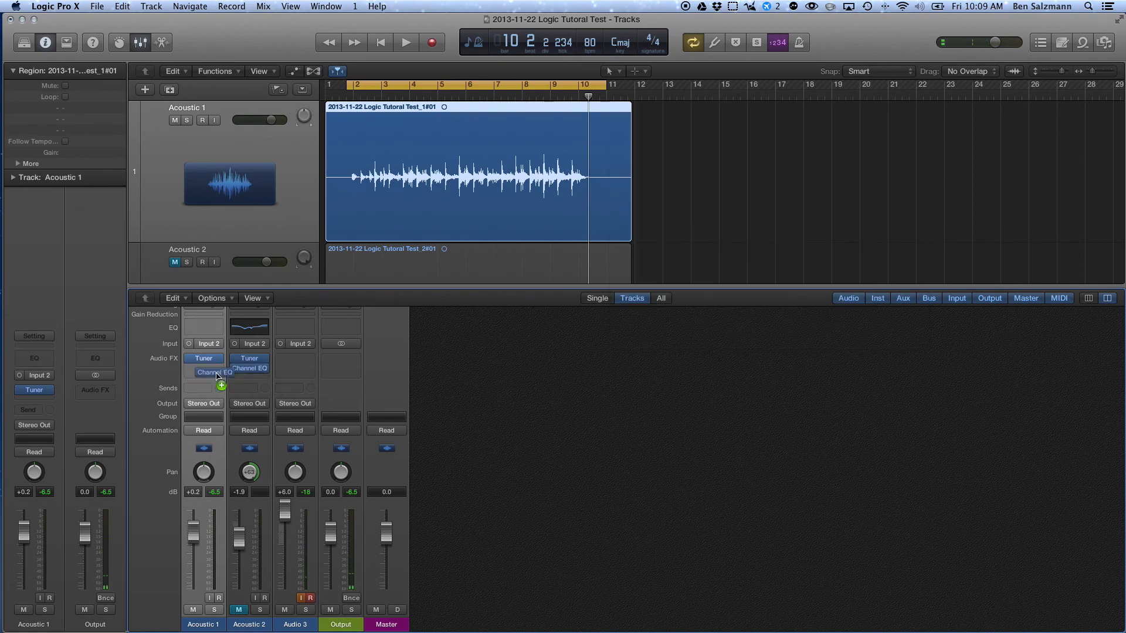
pyautogui.moveTo(203, 374); pyautogui.dragTo(202, 370)
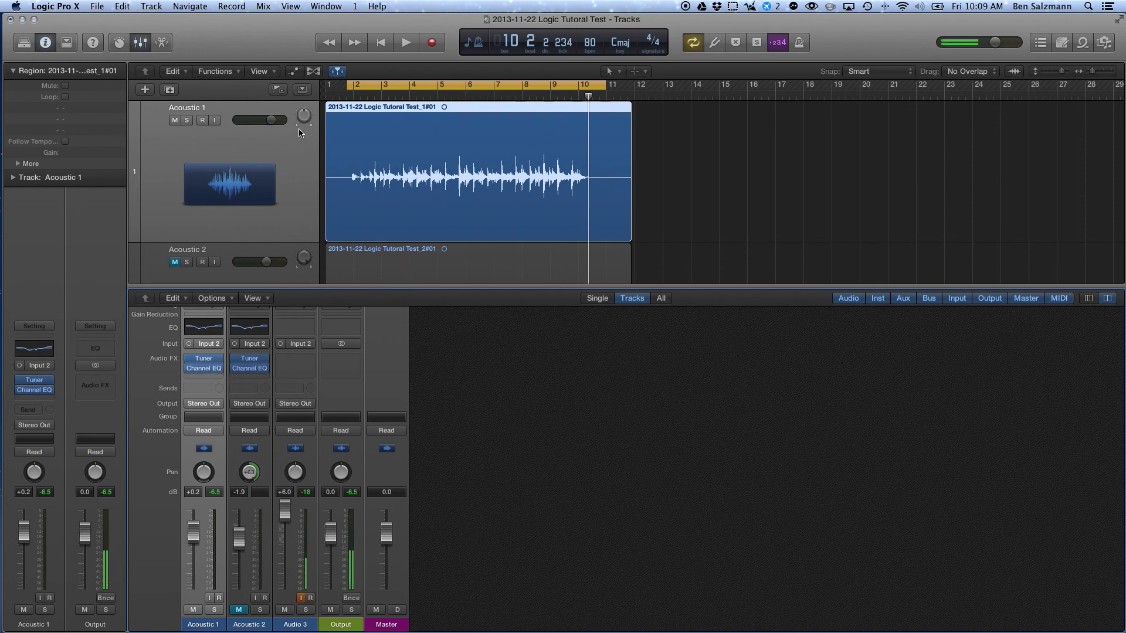
# Pan Acoustic 1 to -30, unmute Acoustic 2, and play both guitars together
pyautogui.moveTo(303, 115); pyautogui.dragTo(284, 225)
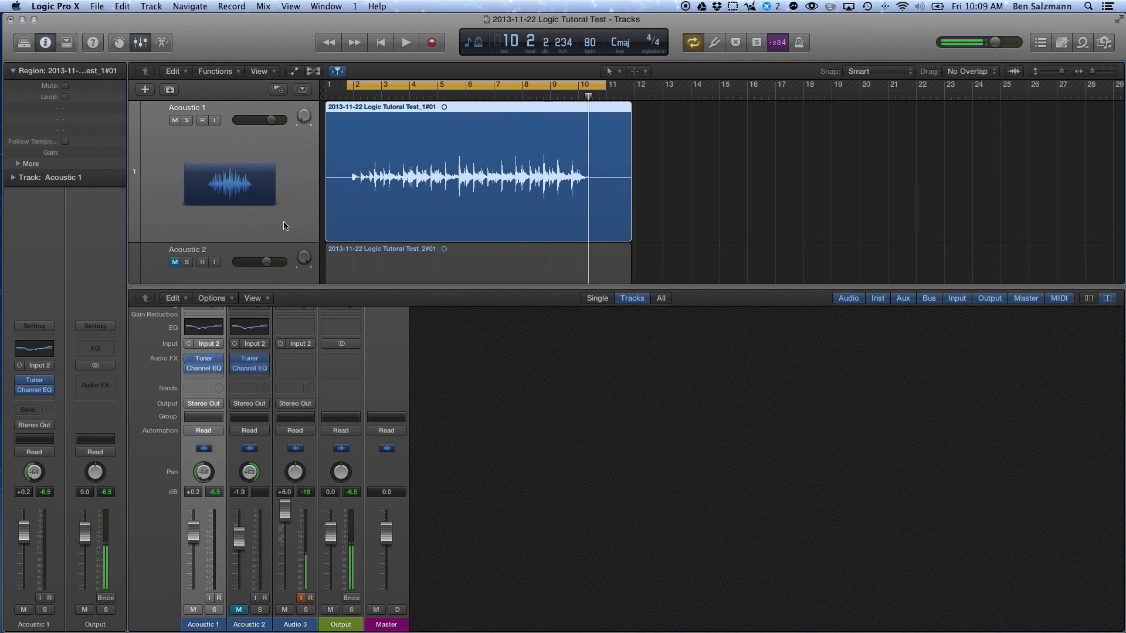
pyautogui.click(177, 262)
pyautogui.press('space')
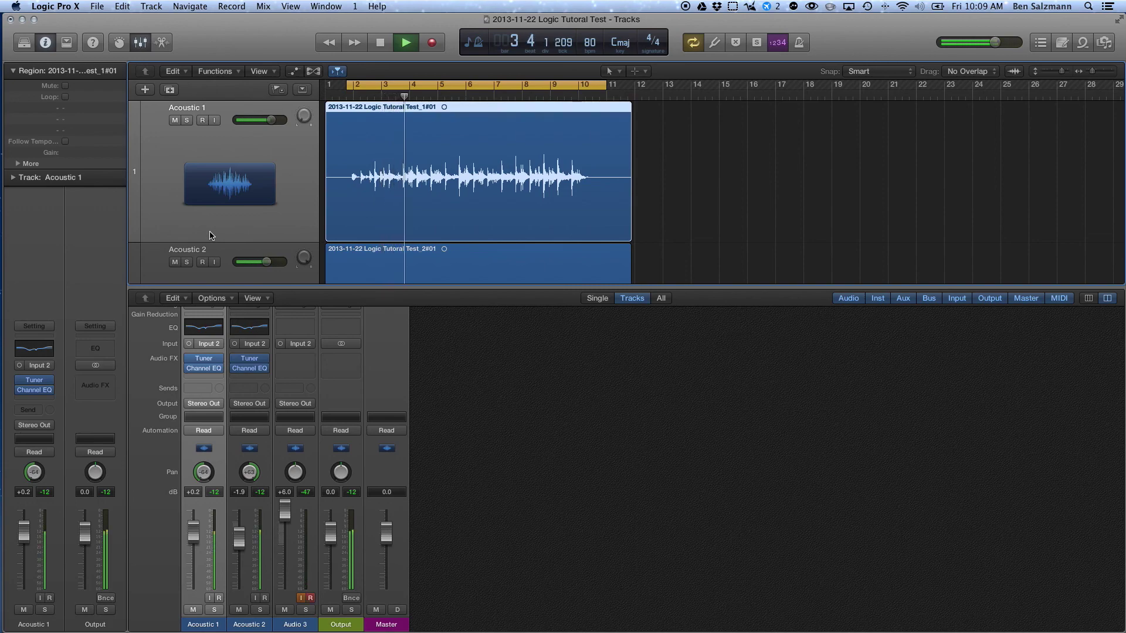
pyautogui.press('space')
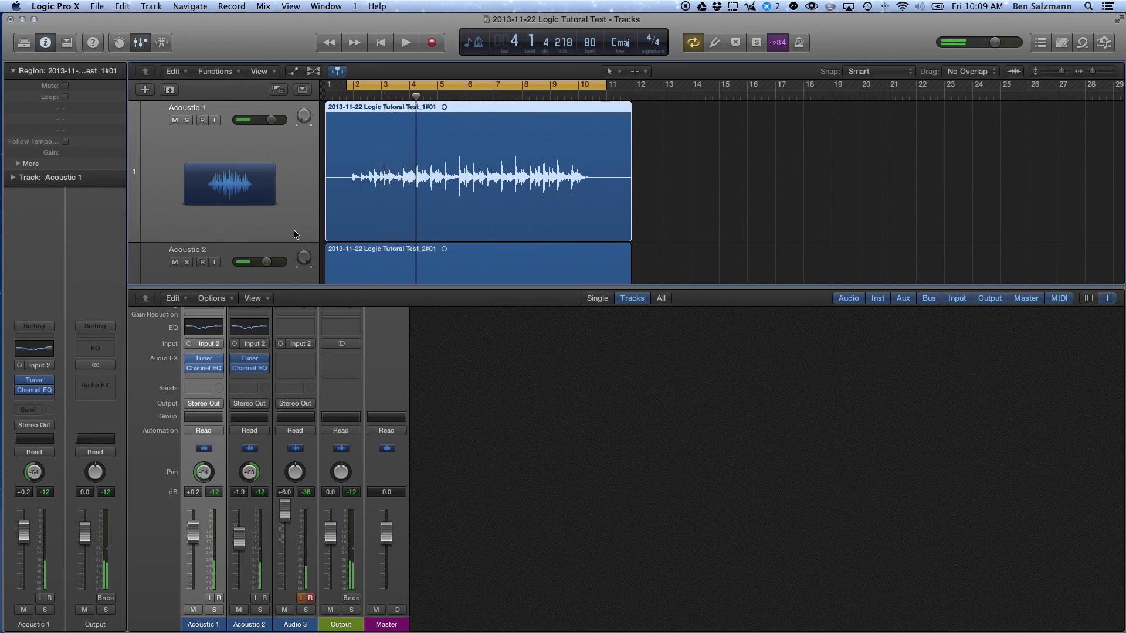
# Check Acoustic 2's Channel EQ curve, then close the EQ window and the mixer
pyautogui.click(245, 327)
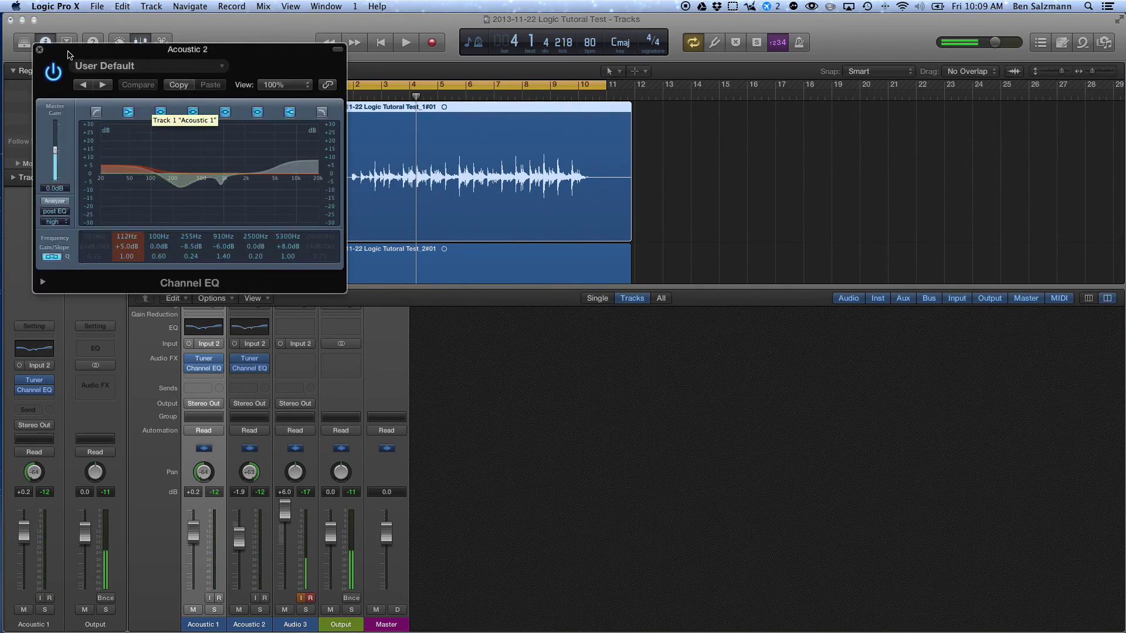
pyautogui.click(39, 50)
pyautogui.press('x')
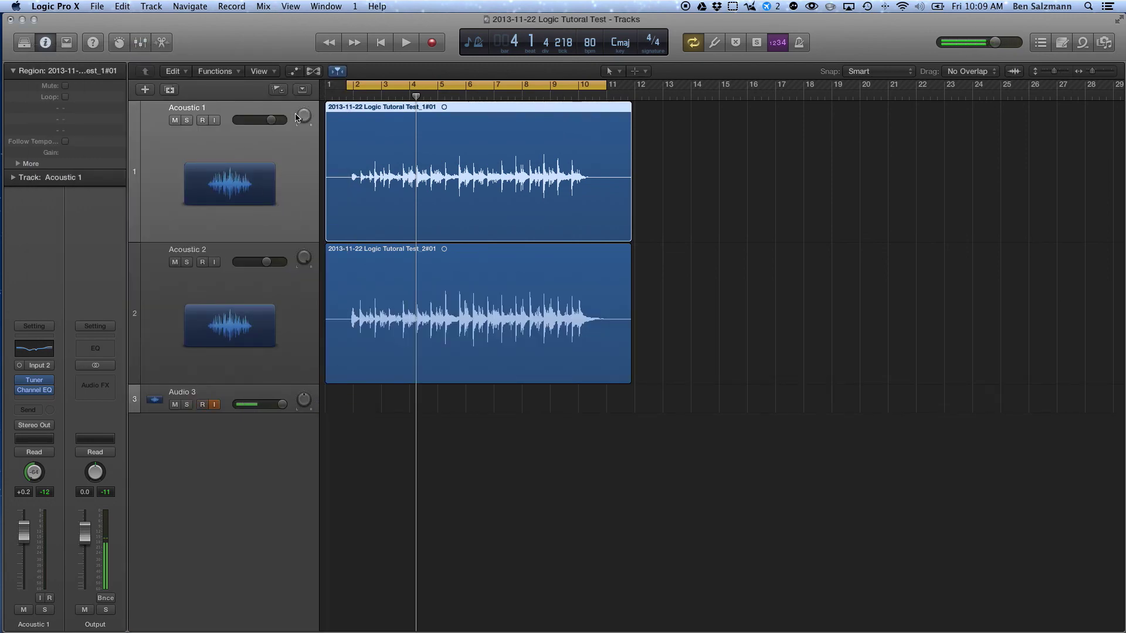
# Mute Acoustic 2 and insert a mono Dynamics Compressor on Acoustic 1
pyautogui.click(175, 262)
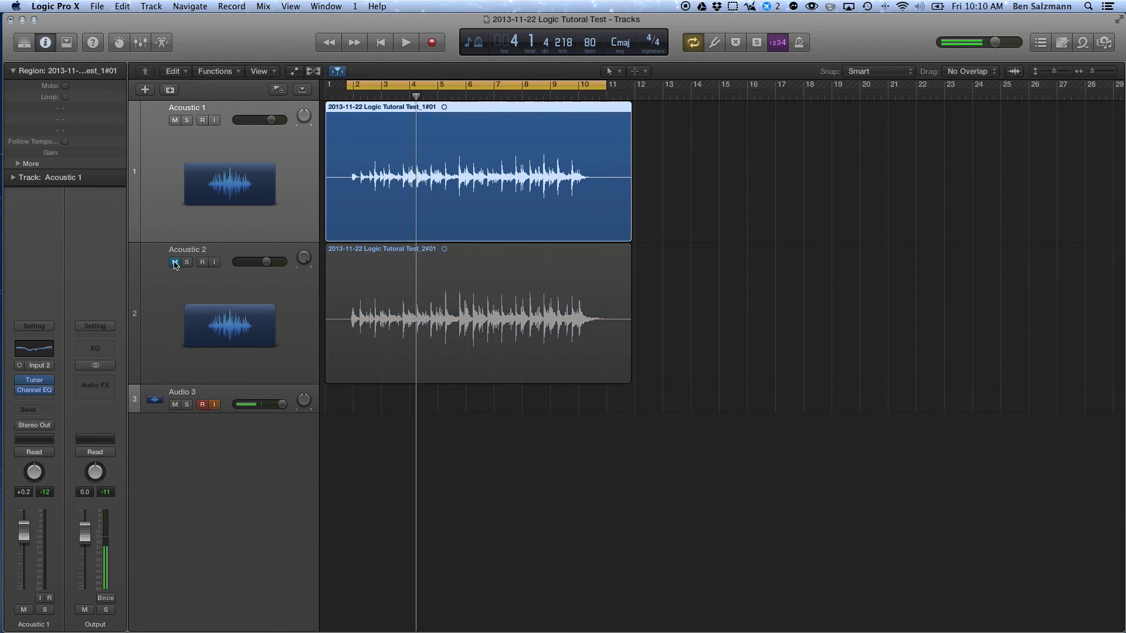
pyautogui.click(36, 400)
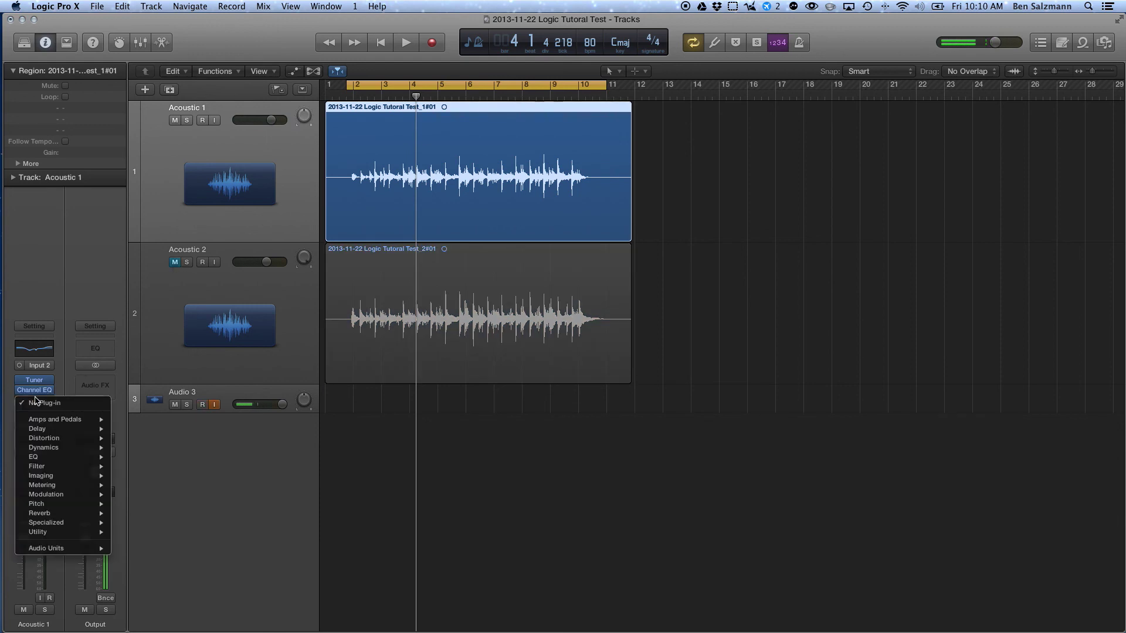
pyautogui.moveTo(66, 422)
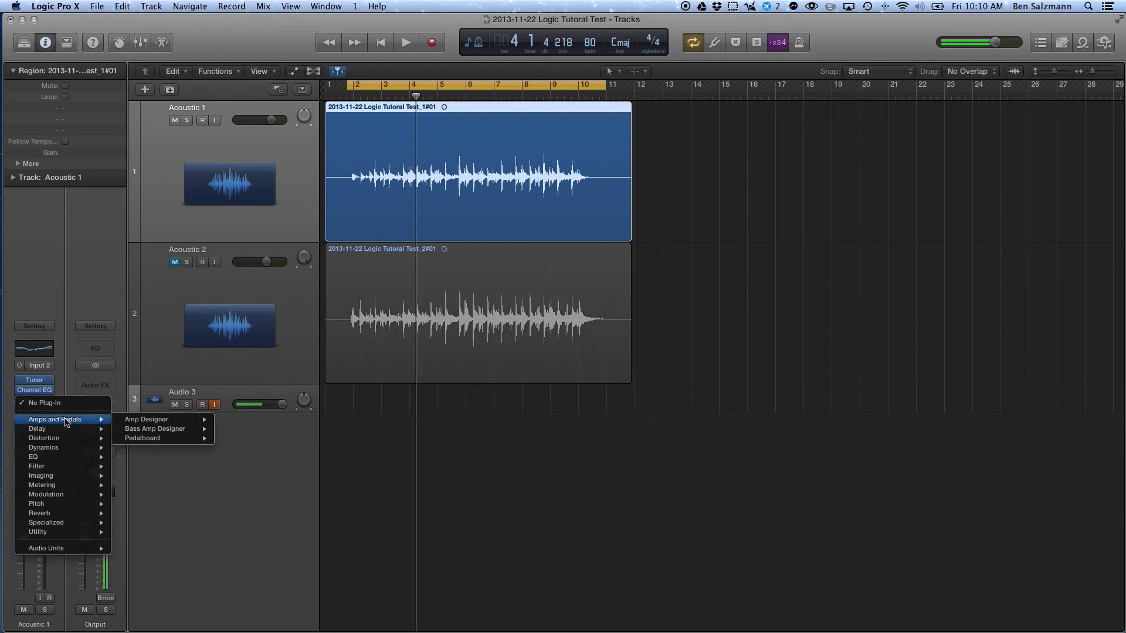
pyautogui.moveTo(75, 449)
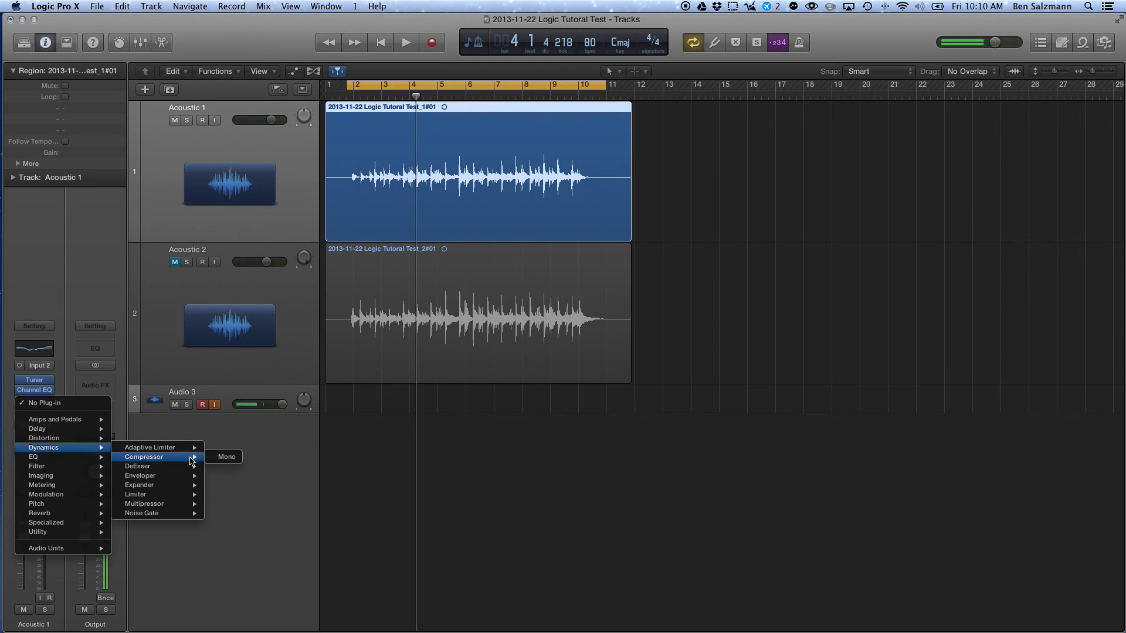
pyautogui.click(226, 457)
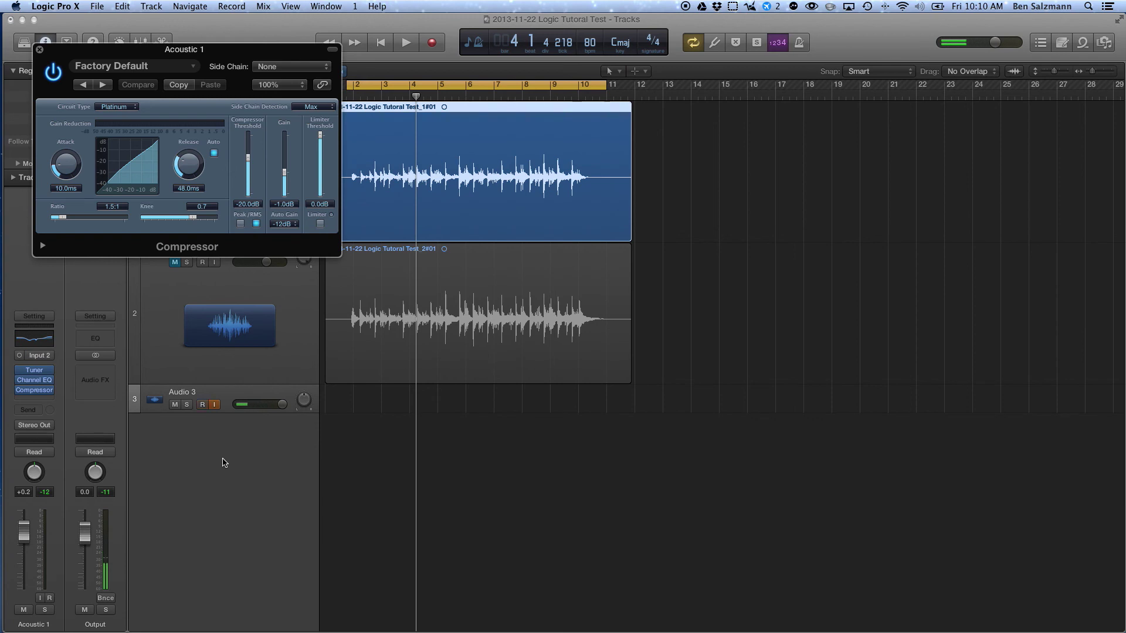
pyautogui.moveTo(206, 56); pyautogui.dragTo(833, 132)
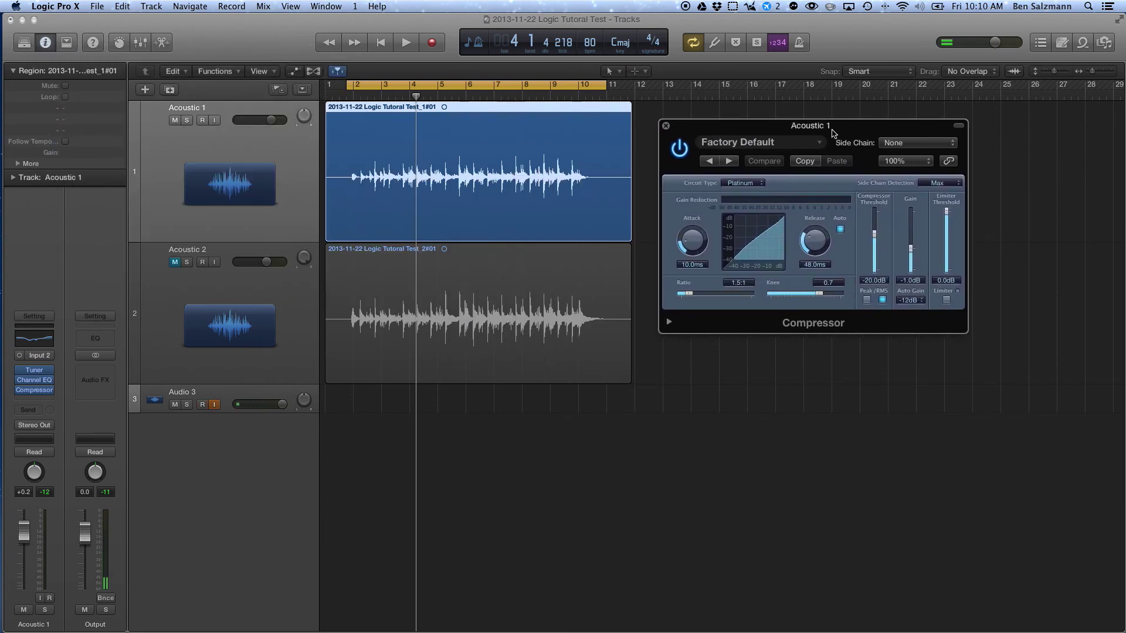
# During playback, set the compressor ratio to 3.5:1 and the threshold near -23 dB
pyautogui.press('space')
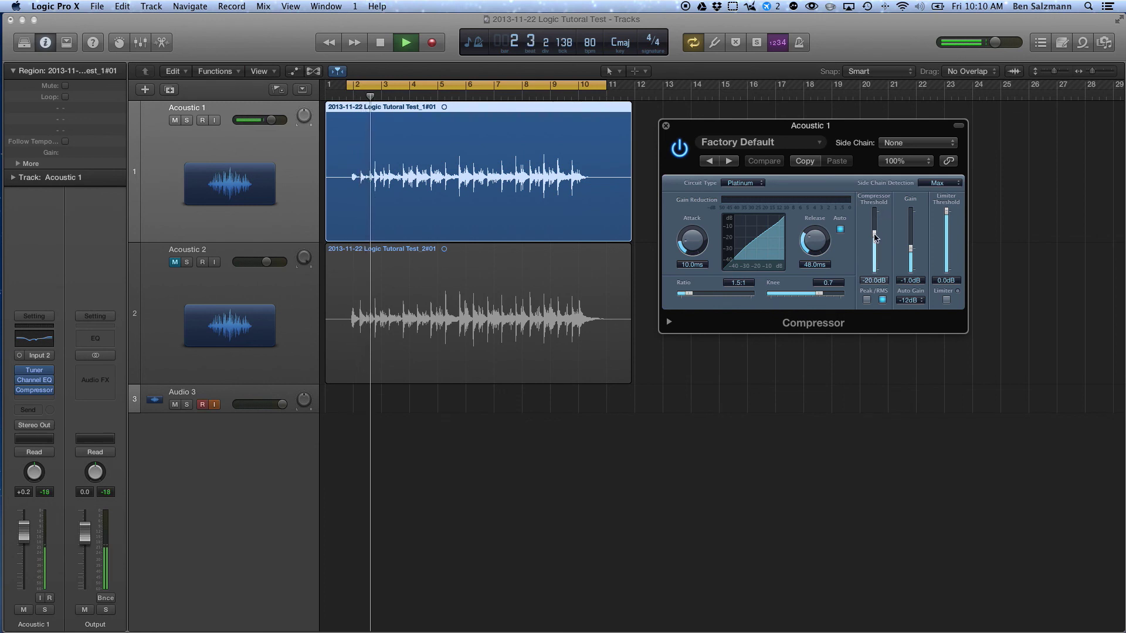
pyautogui.moveTo(875, 234); pyautogui.dragTo(876, 247)
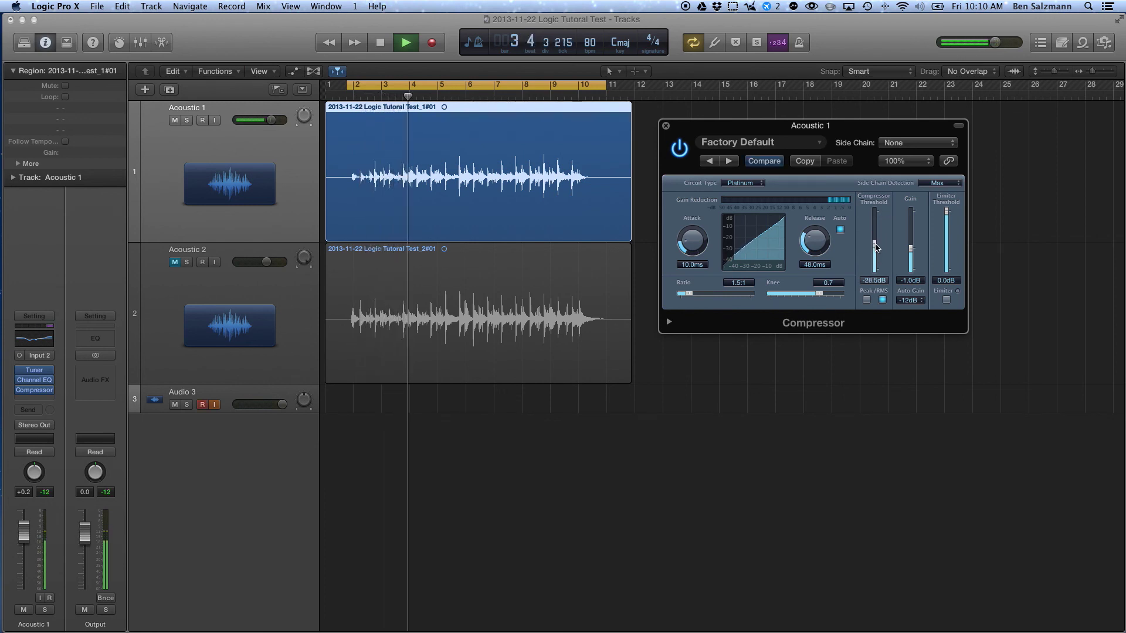
pyautogui.moveTo(876, 247)
pyautogui.mouseDown()
pyautogui.moveTo(876, 299)
pyautogui.moveTo(877, 247)
pyautogui.mouseUp()
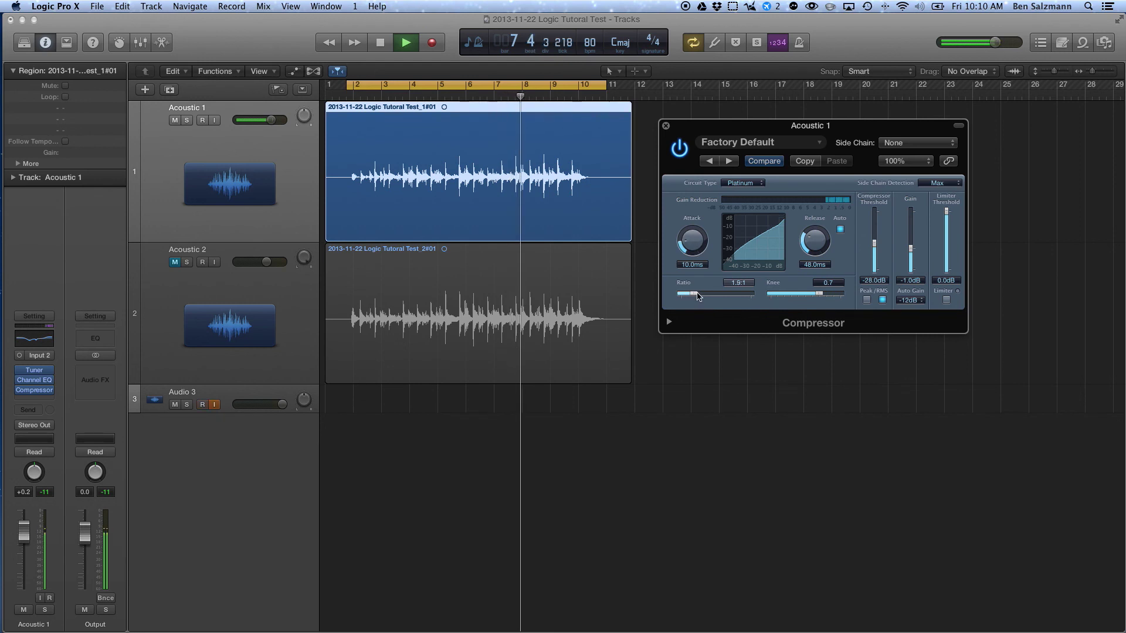
pyautogui.moveTo(688, 293); pyautogui.dragTo(706, 294)
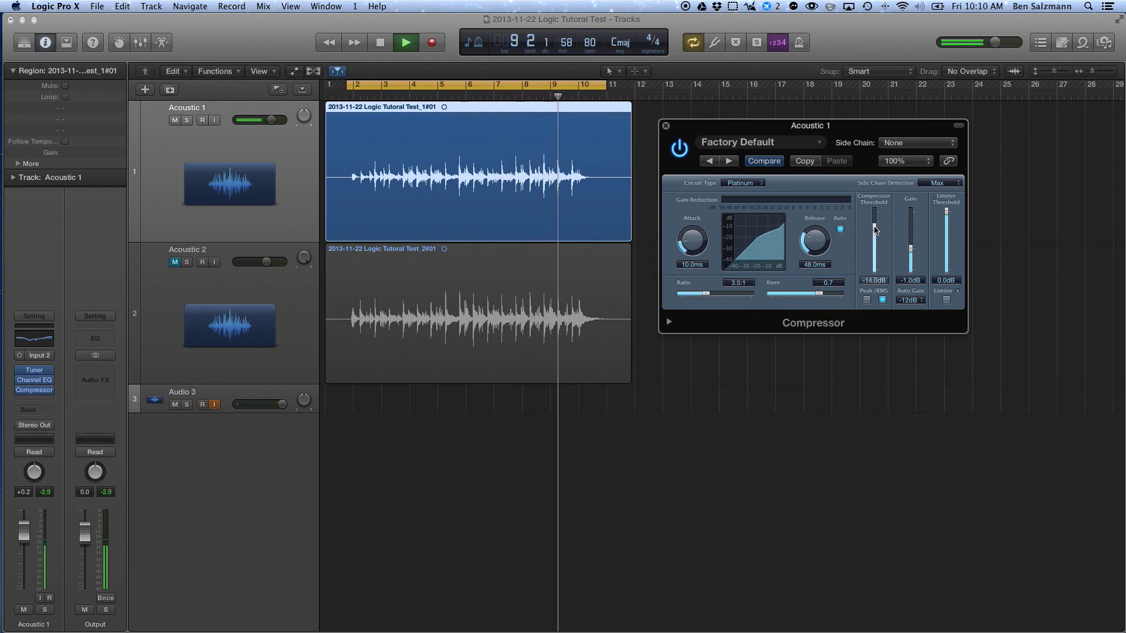
pyautogui.moveTo(876, 245); pyautogui.dragTo(875, 237)
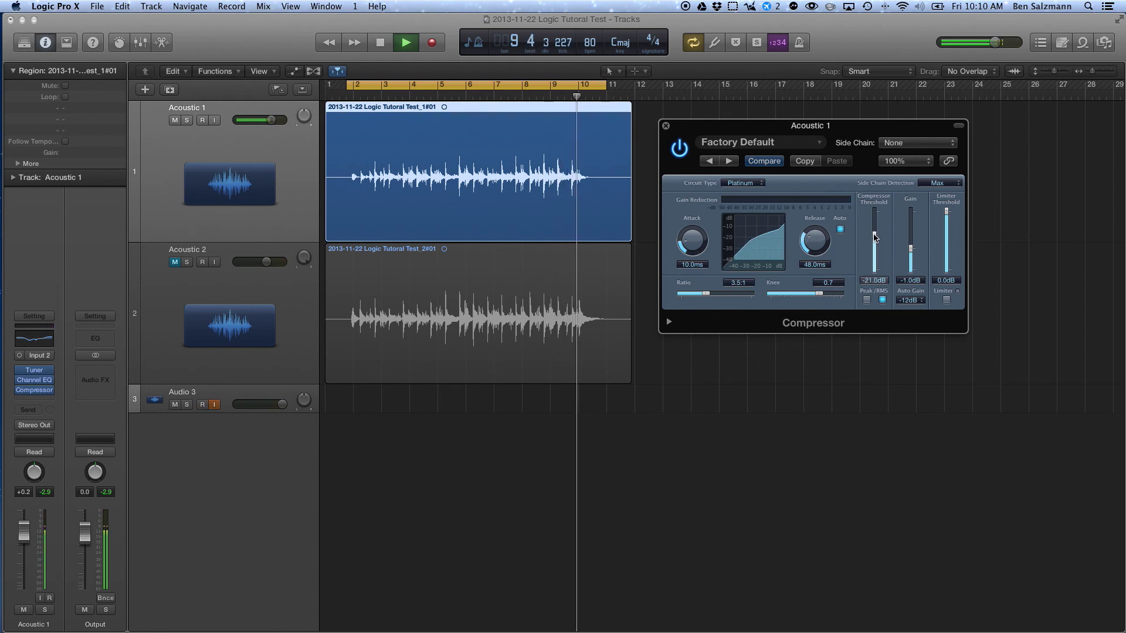
pyautogui.press('Return')
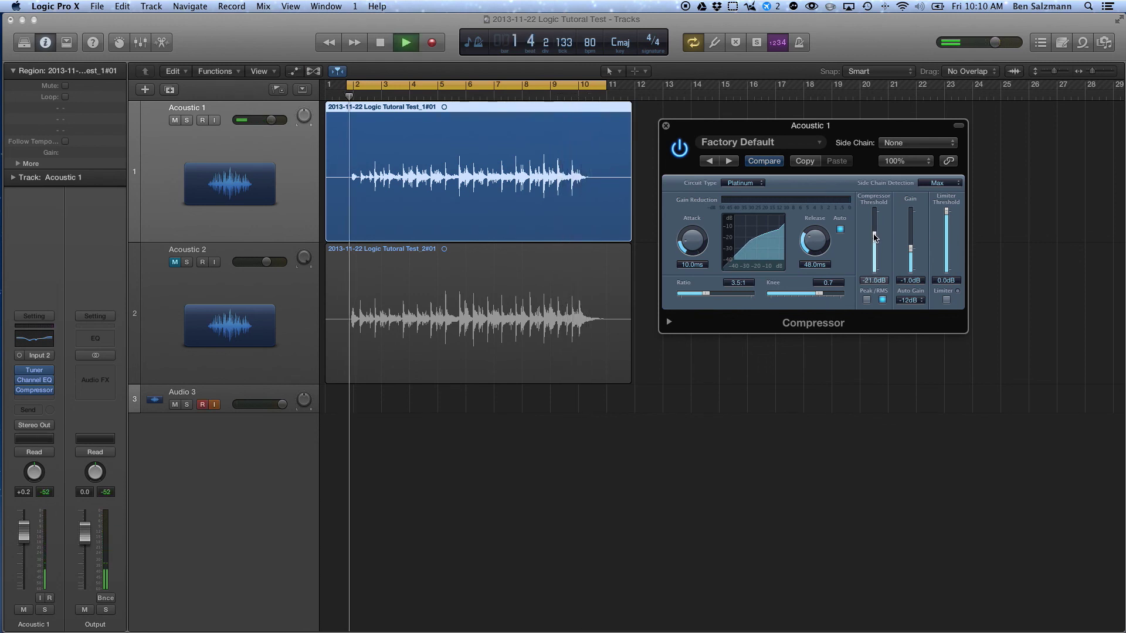
pyautogui.moveTo(875, 237); pyautogui.dragTo(875, 240)
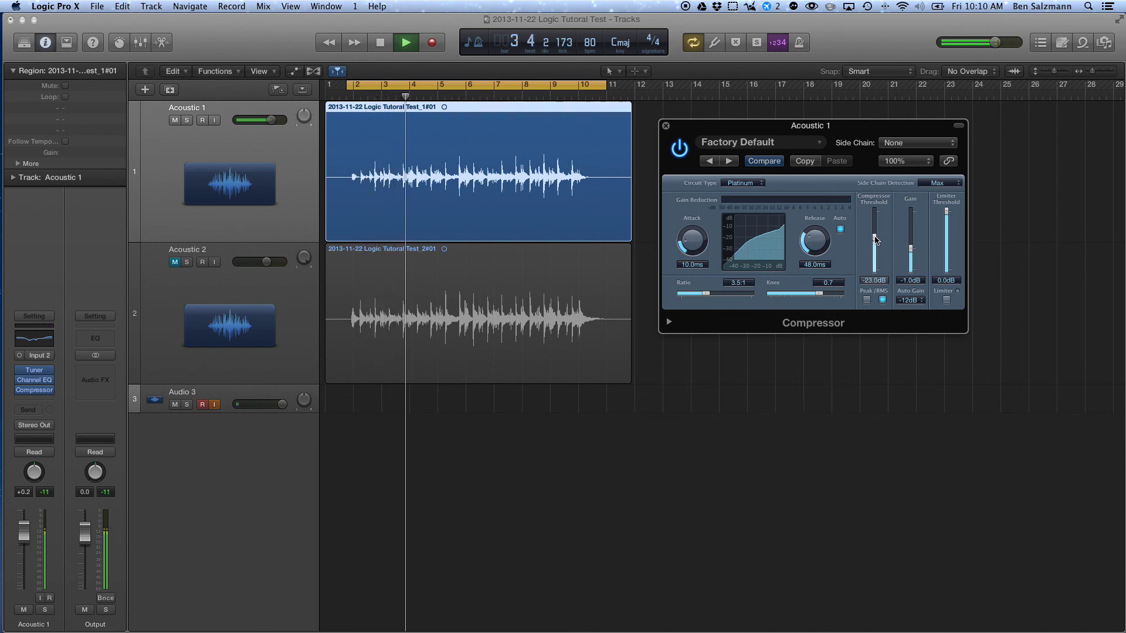
# Switch the compressor circuit type to Vintage FET after trying Studio VCA
pyautogui.click(755, 187)
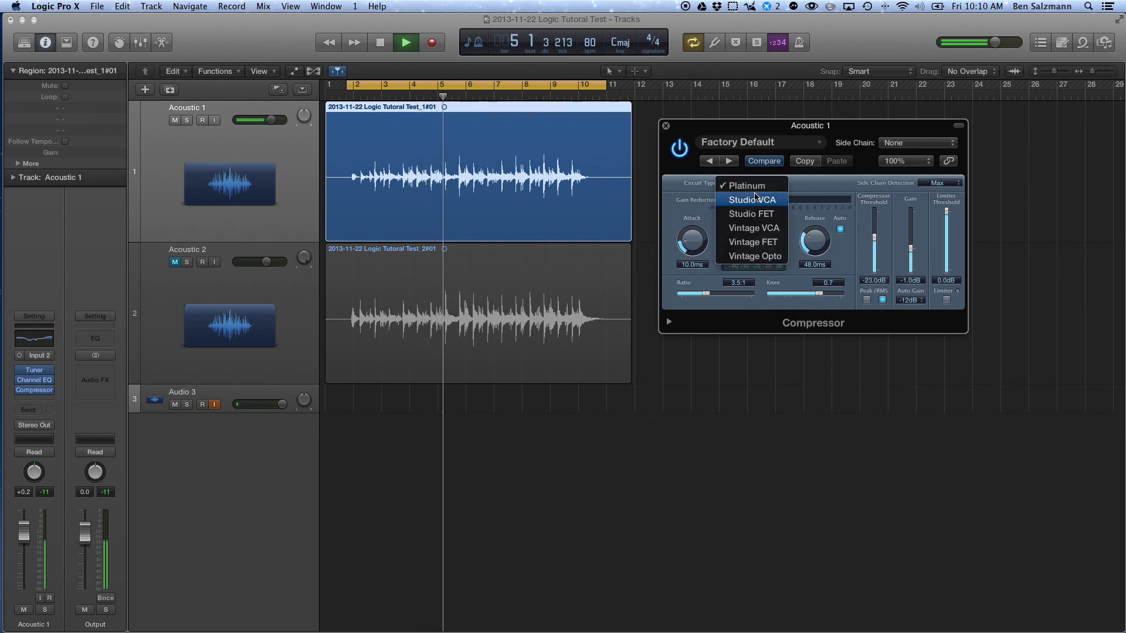
pyautogui.click(755, 199)
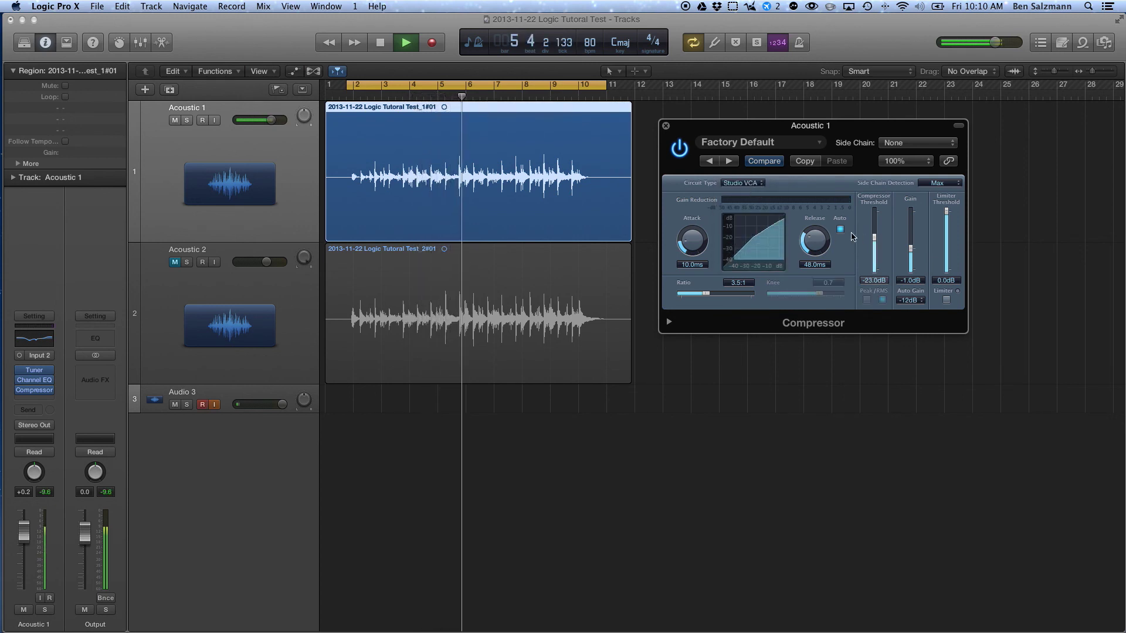
pyautogui.click(756, 187)
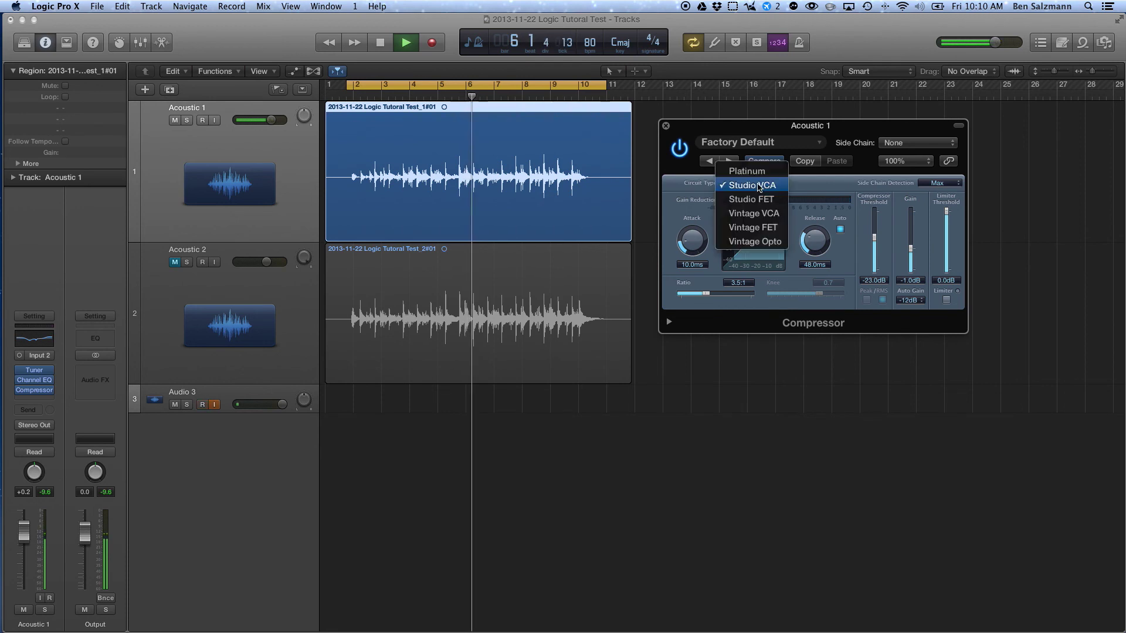
pyautogui.click(762, 228)
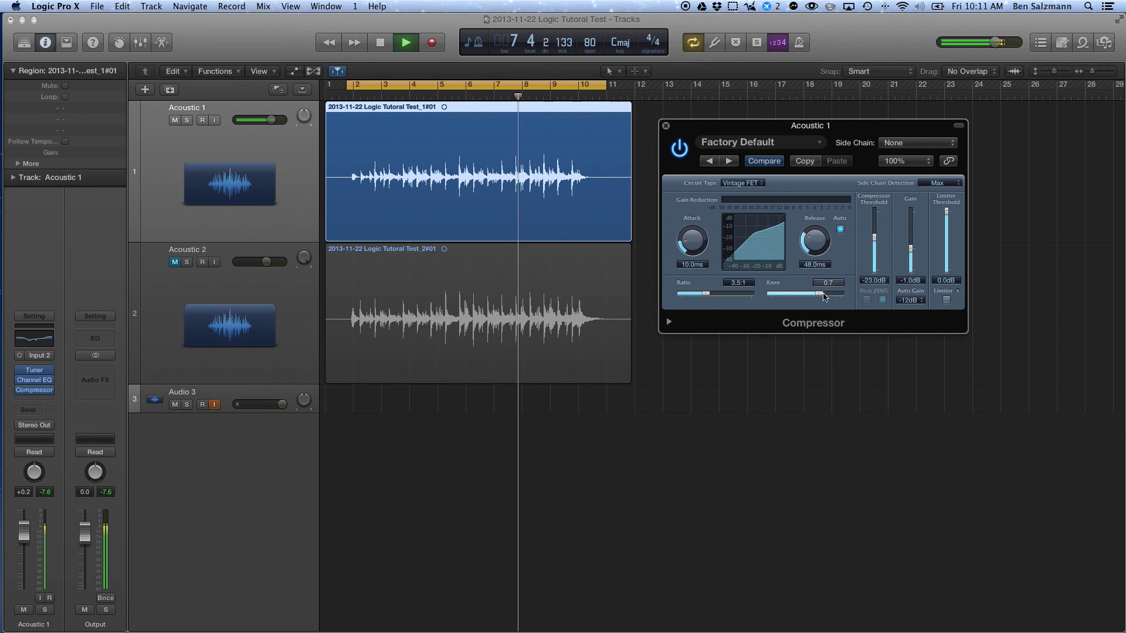
# Set the compressor knee to 1.0 and threshold to -20.5 dB, keeping Vintage FET
pyautogui.moveTo(824, 295); pyautogui.dragTo(872, 295)
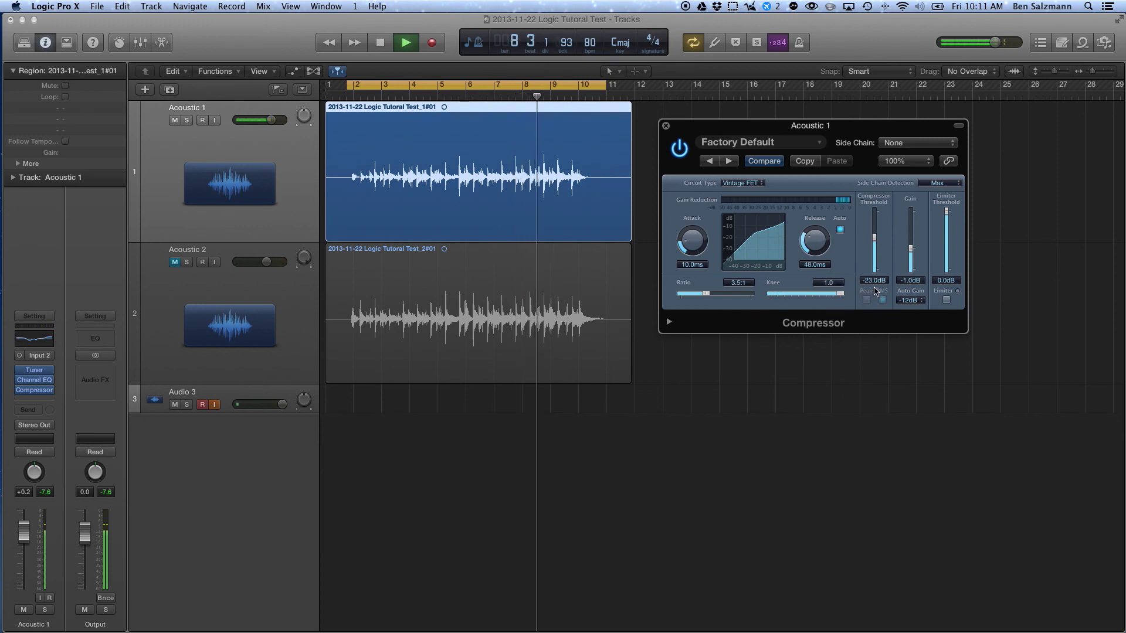
pyautogui.moveTo(876, 242); pyautogui.dragTo(876, 238)
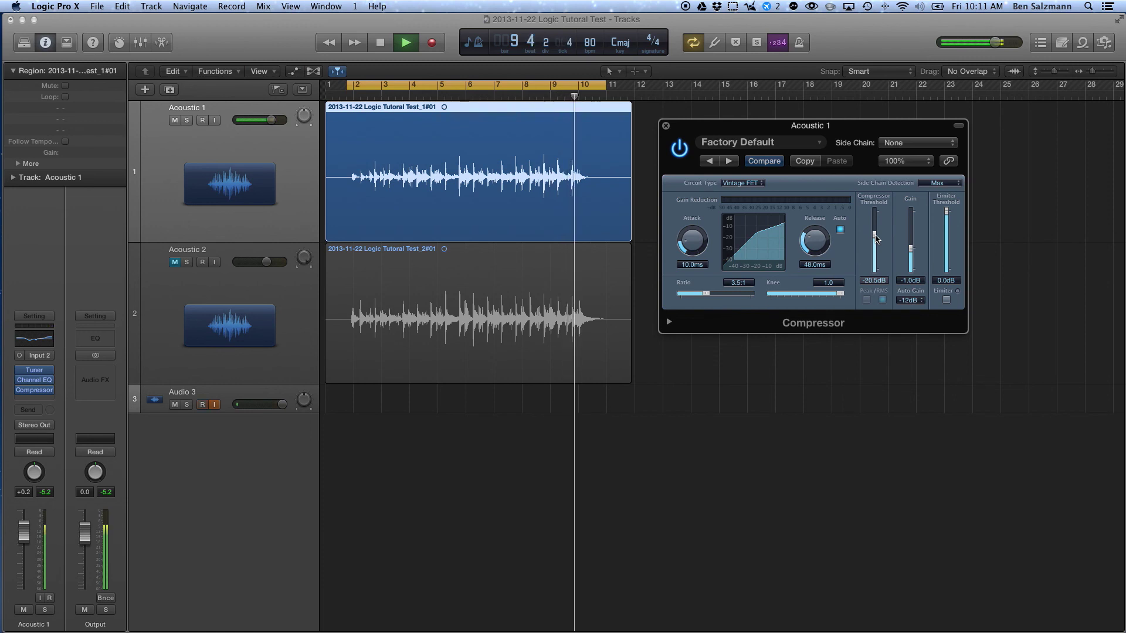
pyautogui.press('space')
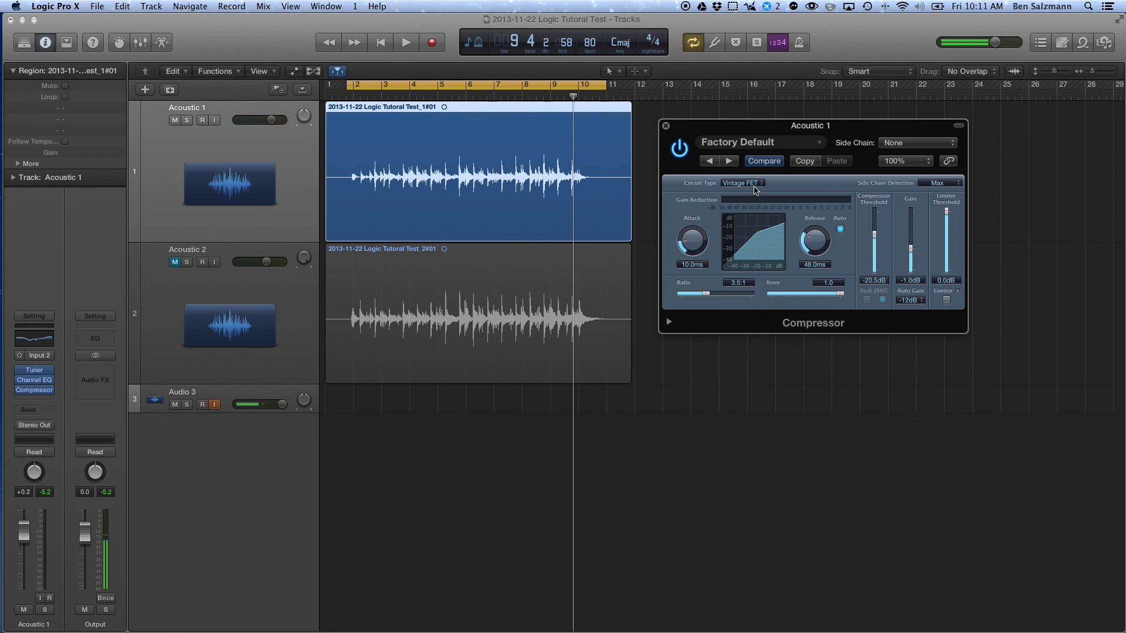
pyautogui.click(755, 188)
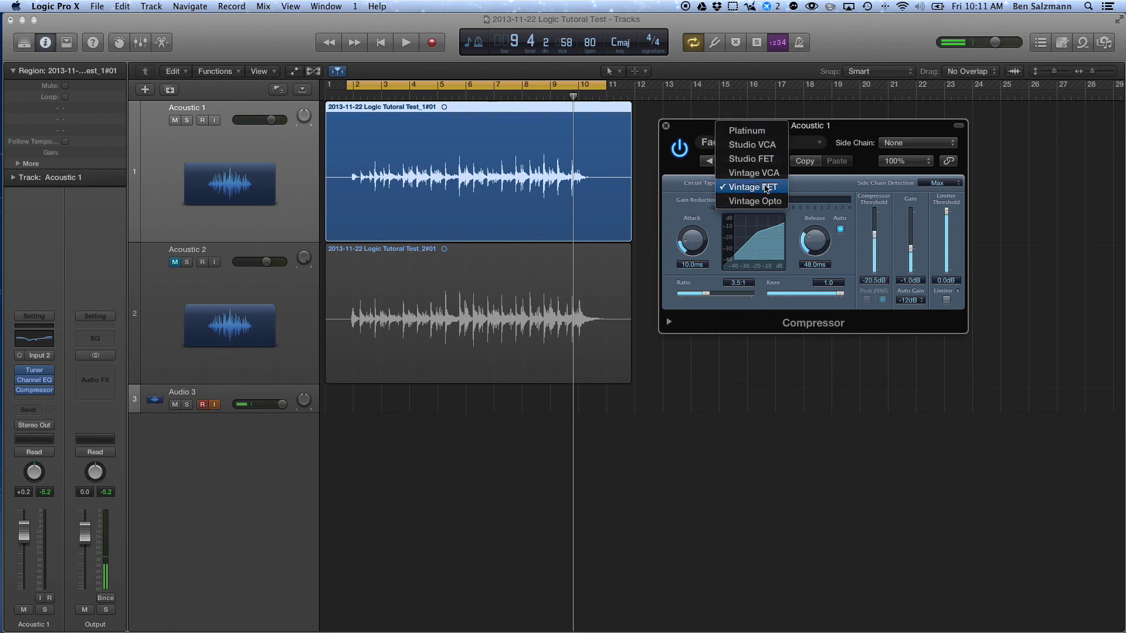
pyautogui.click(823, 188)
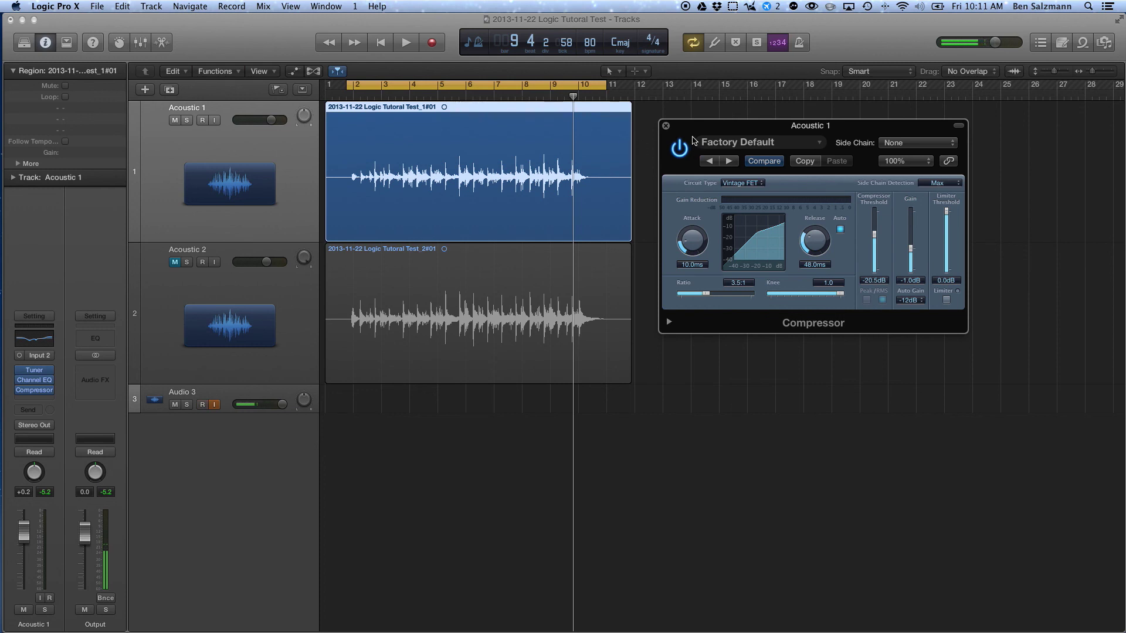
# A/B the compressor bypass during playback and settle the threshold at -22.0 dB
pyautogui.press('space')
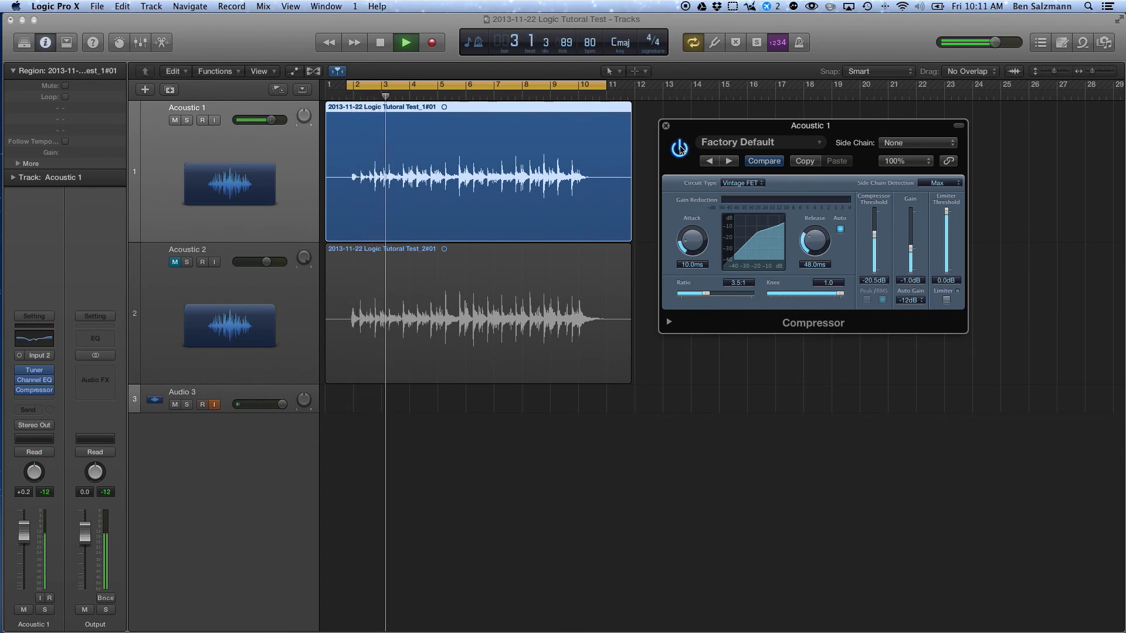
pyautogui.click(679, 148)
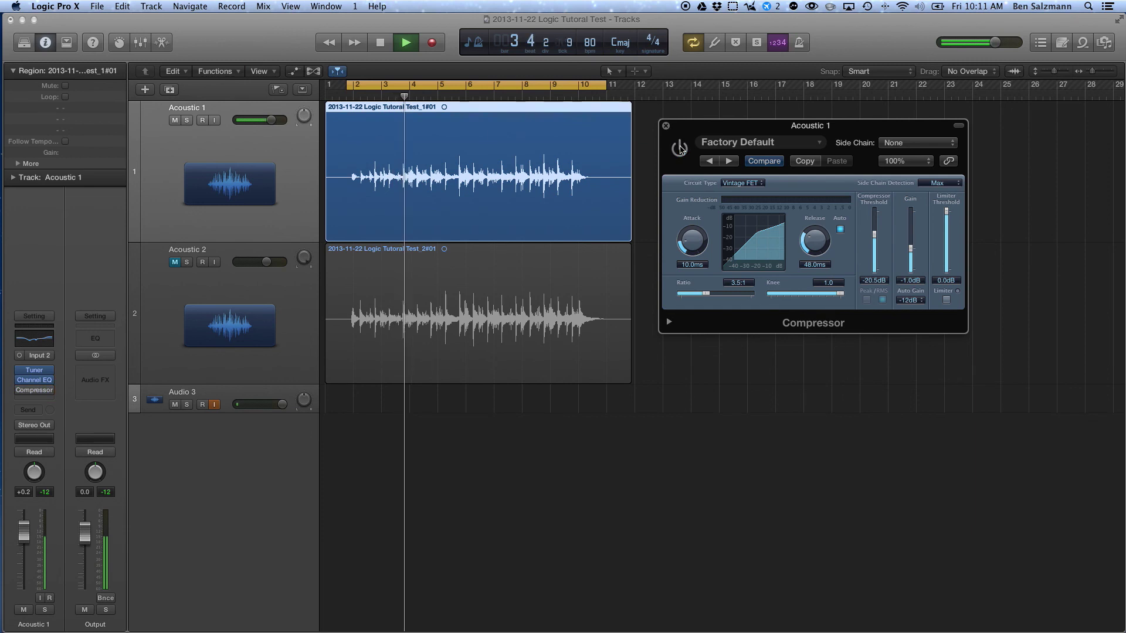
pyautogui.click(679, 148)
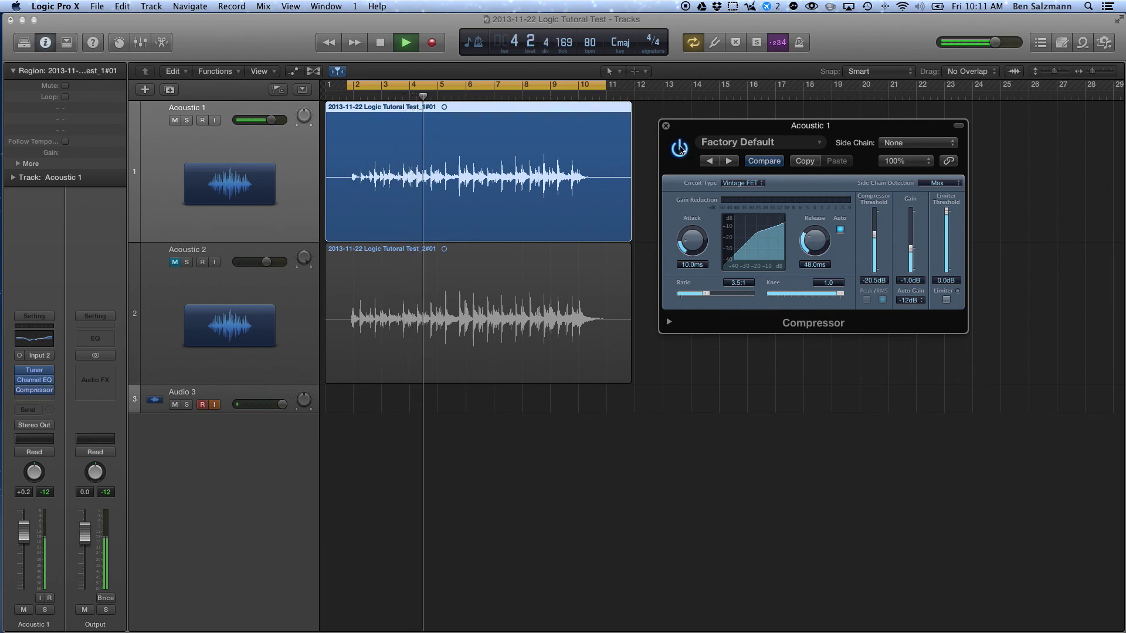
pyautogui.moveTo(873, 234); pyautogui.dragTo(874, 240)
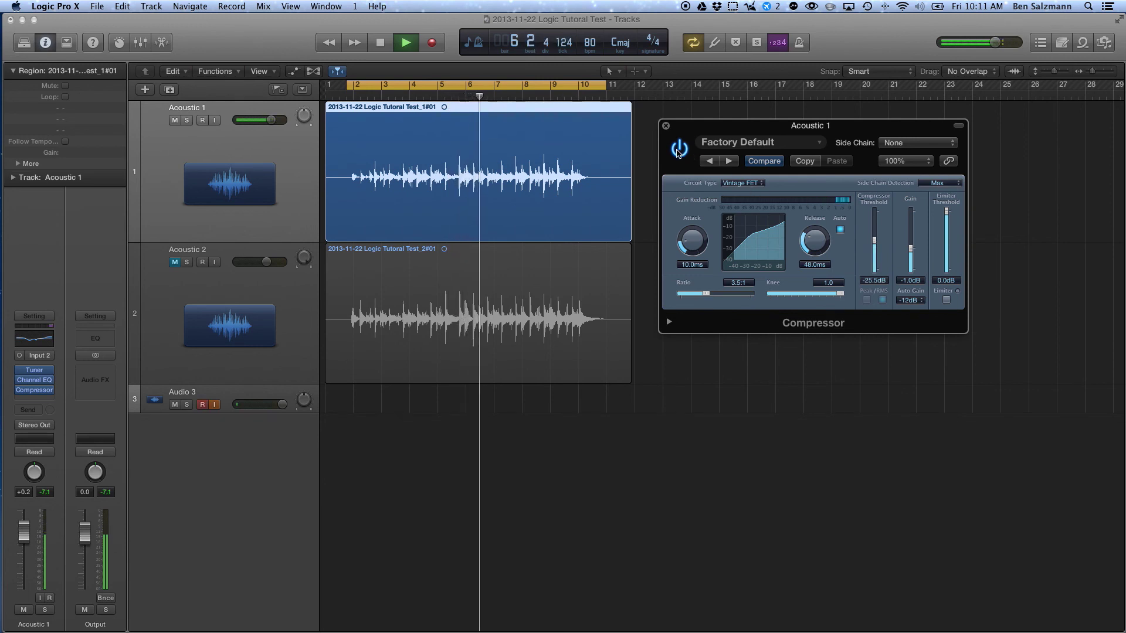
pyautogui.click(678, 150)
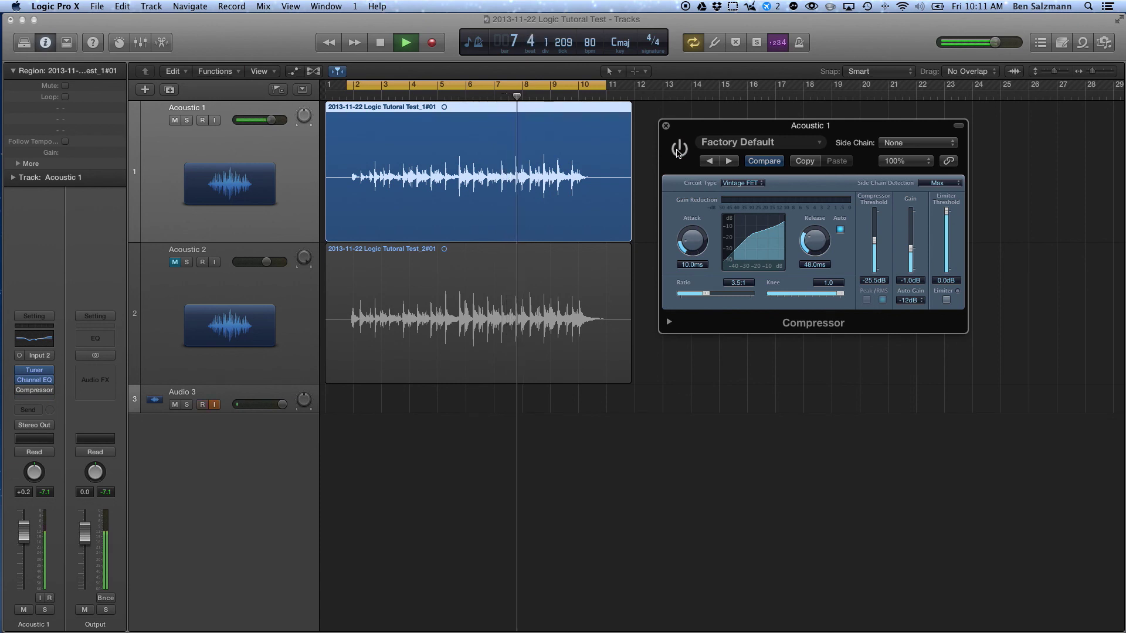
pyautogui.click(678, 150)
pyautogui.moveTo(875, 241); pyautogui.dragTo(875, 237)
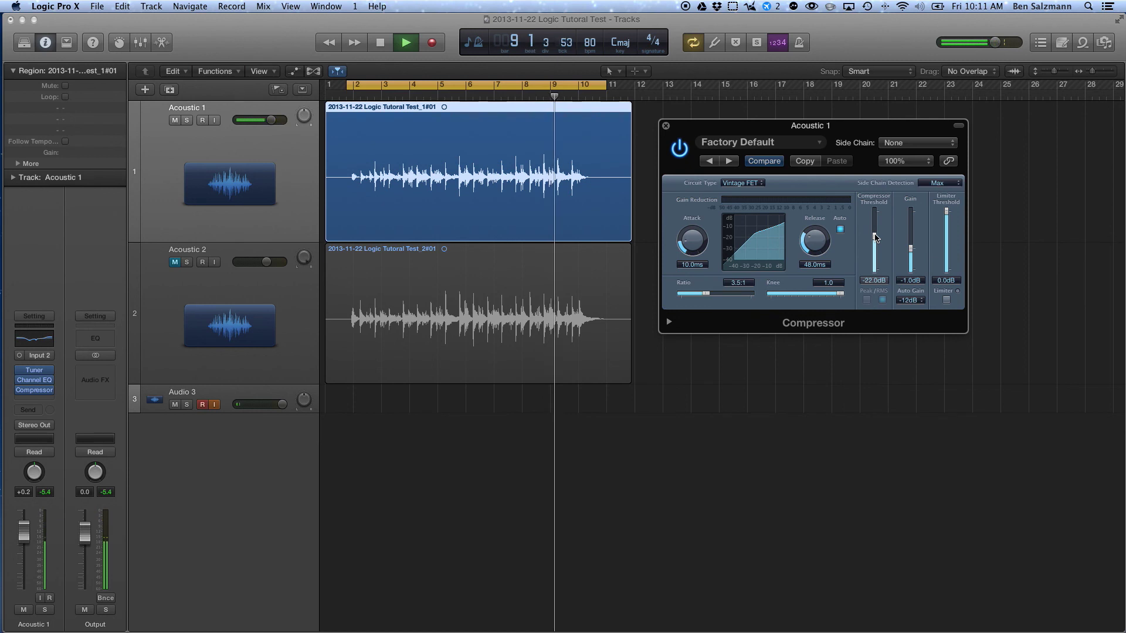
pyautogui.moveTo(876, 238); pyautogui.dragTo(875, 236)
pyautogui.press('space')
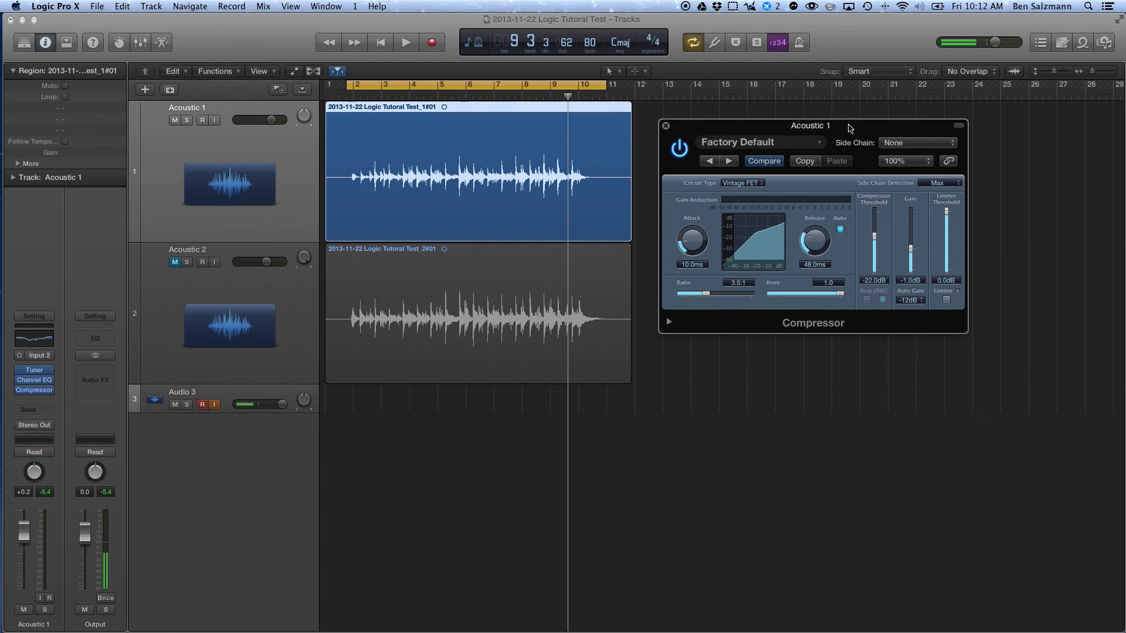
pyautogui.moveTo(850, 128); pyautogui.dragTo(931, 126)
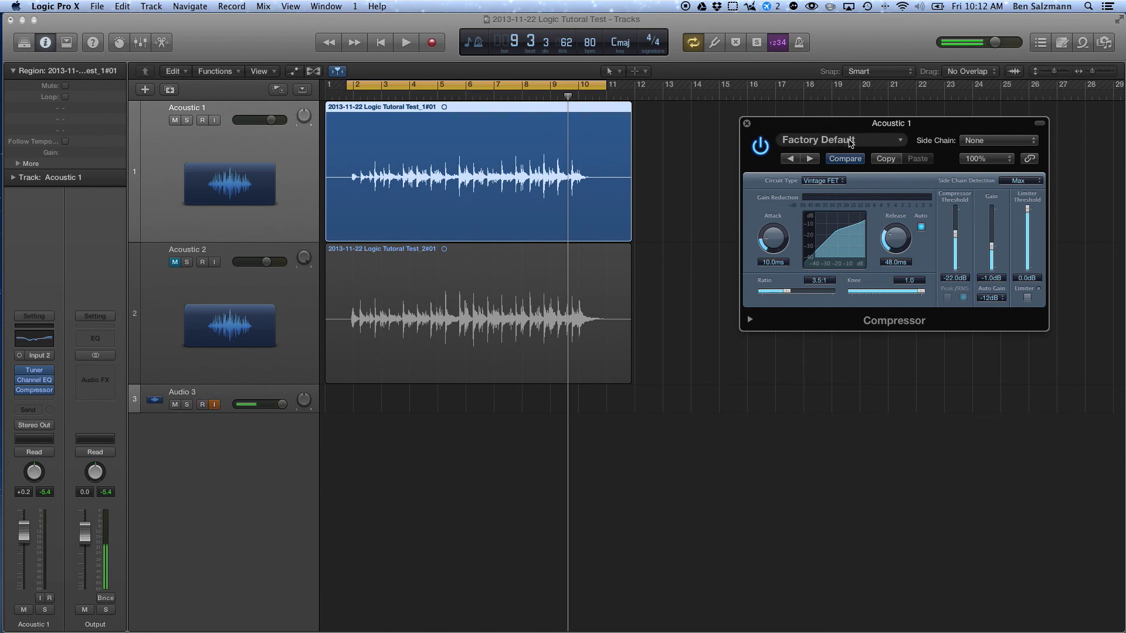
# Copy Acoustic 1's Compressor to Acoustic 2, pan Acoustic 1 to -64, unmute Acoustic 2 and play
pyautogui.click(746, 124)
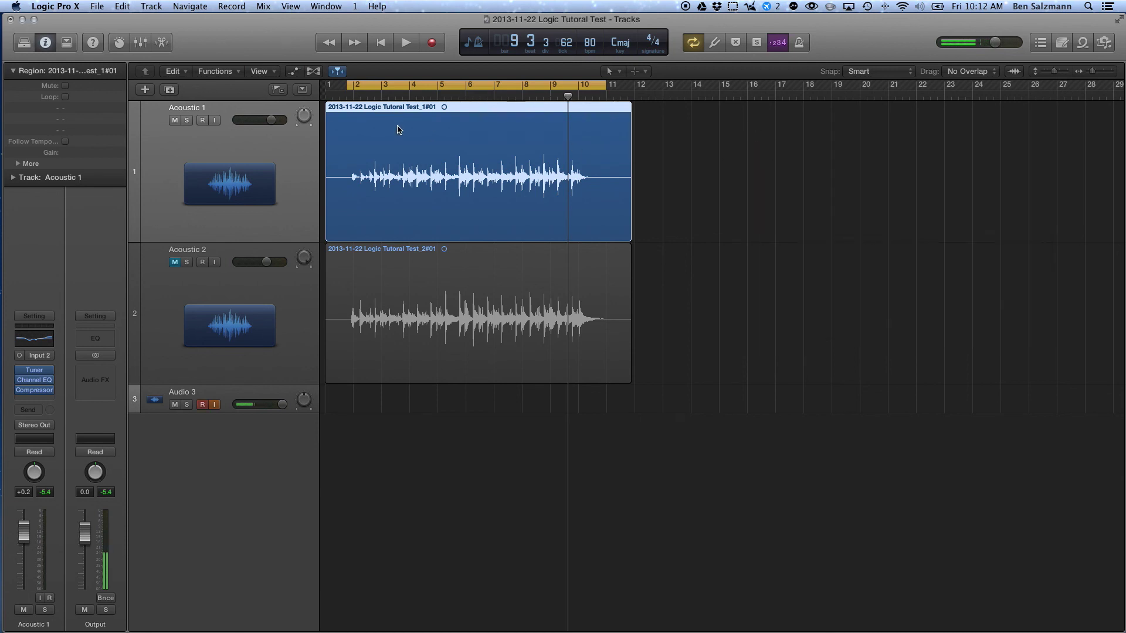
pyautogui.press('x')
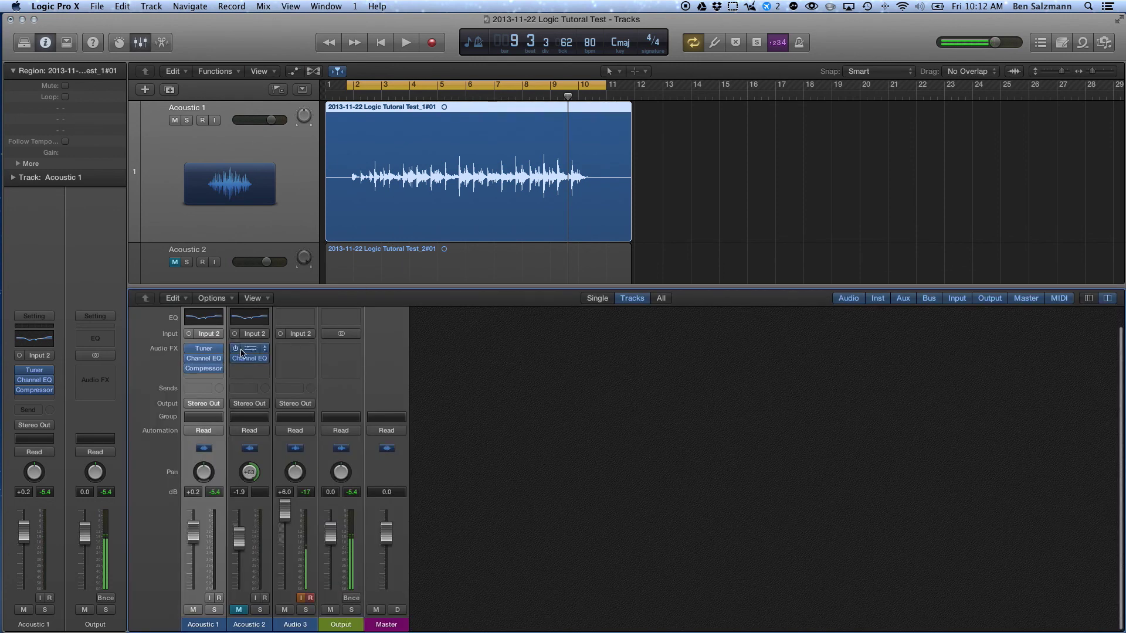
pyautogui.moveTo(210, 371); pyautogui.dragTo(256, 369)
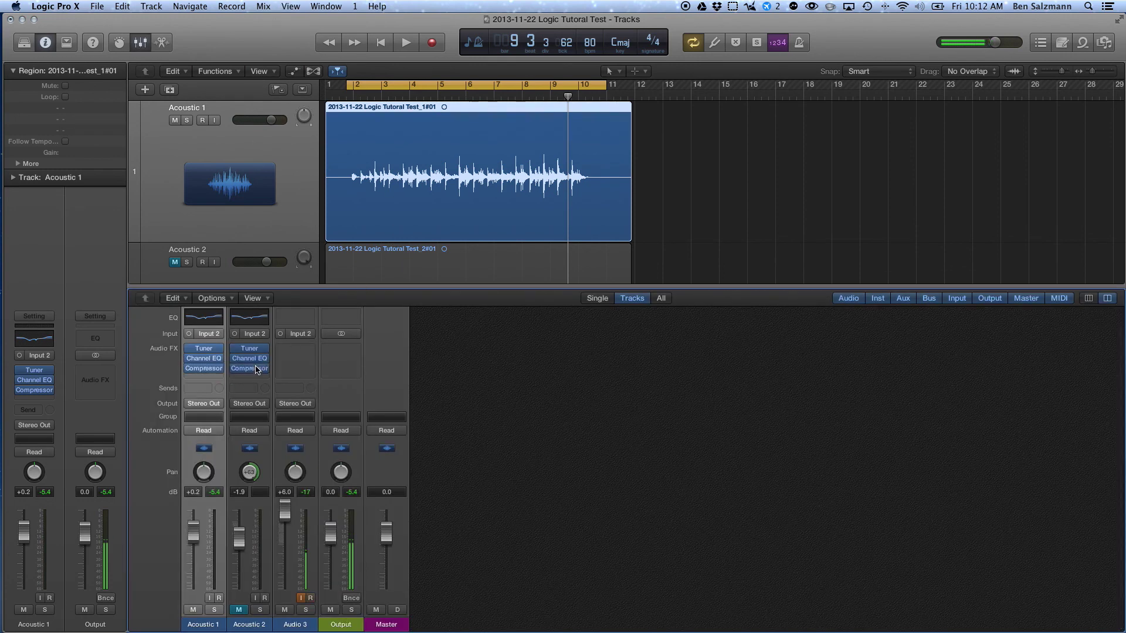
pyautogui.moveTo(303, 115); pyautogui.dragTo(303, 135)
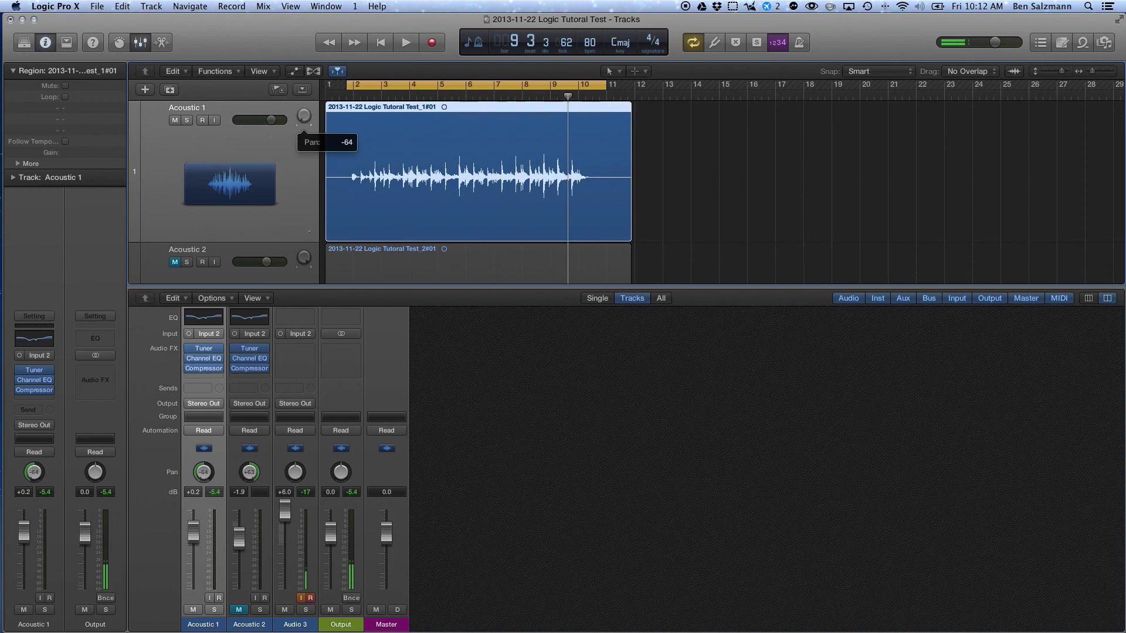
pyautogui.click(175, 262)
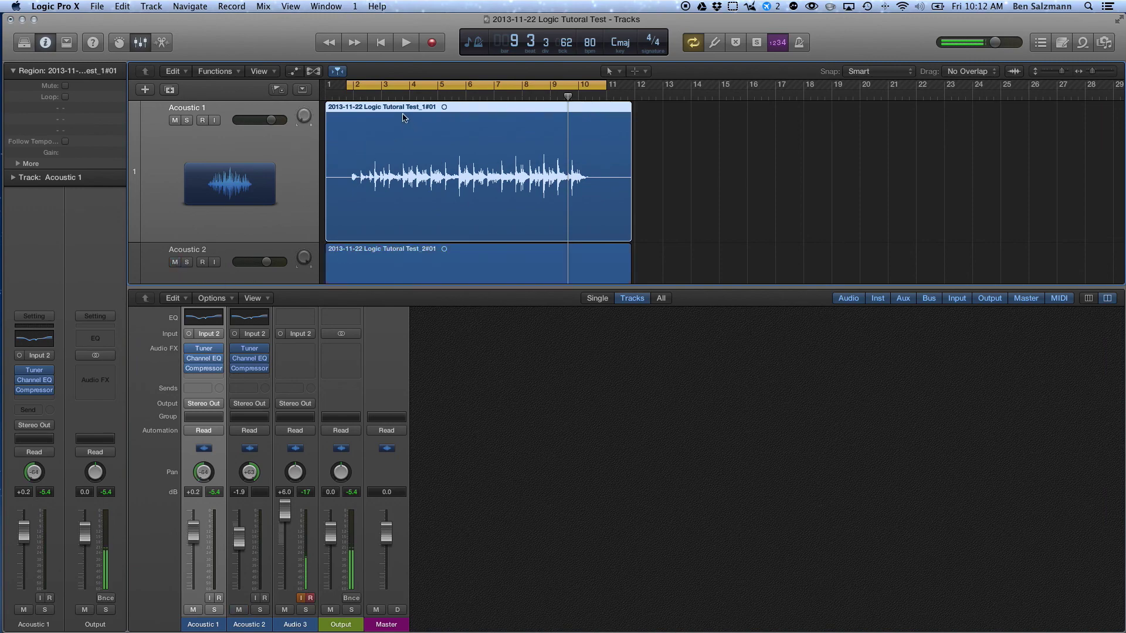
pyautogui.press('space')
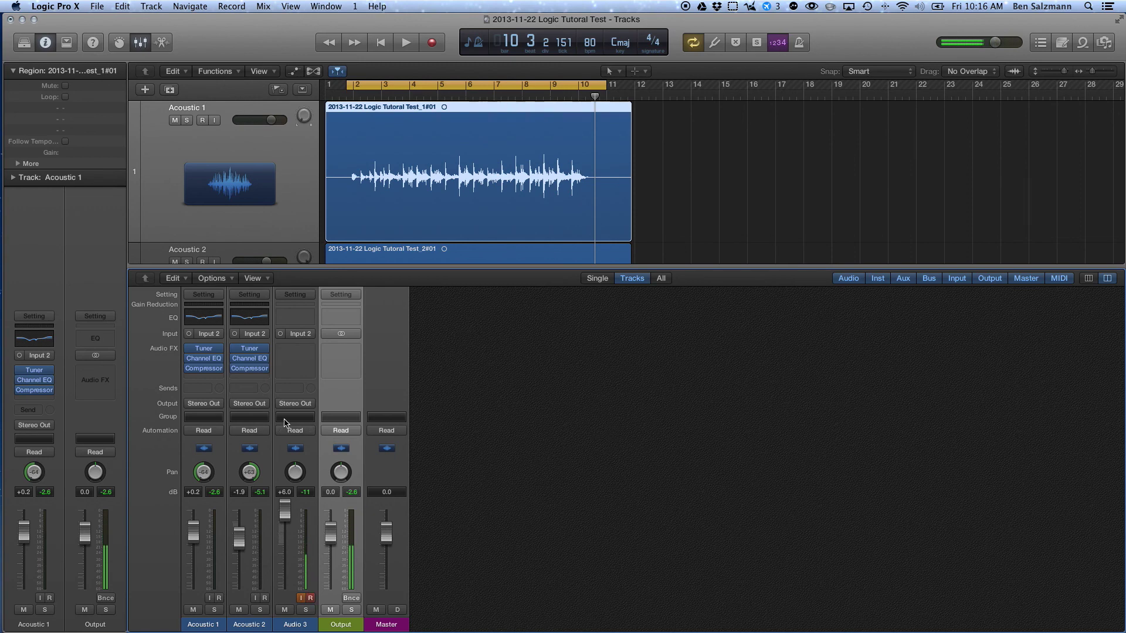
# In the mixer, add a Bus 1 send to Acoustic 1
pyautogui.press('x')
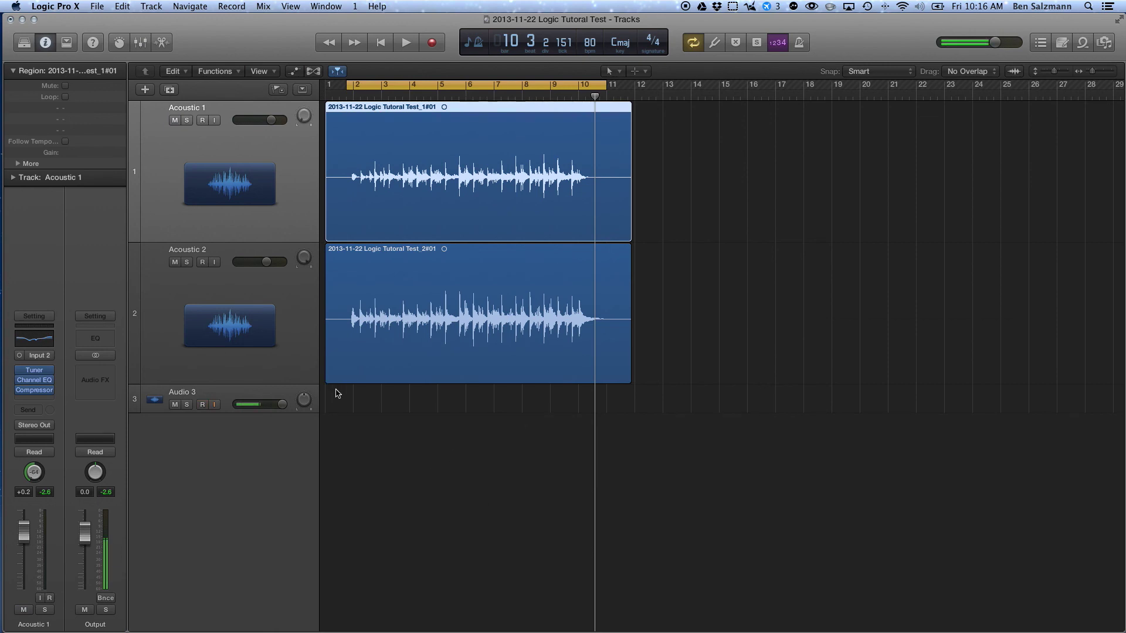
pyautogui.press('x')
pyautogui.press('x')
pyautogui.press('x')
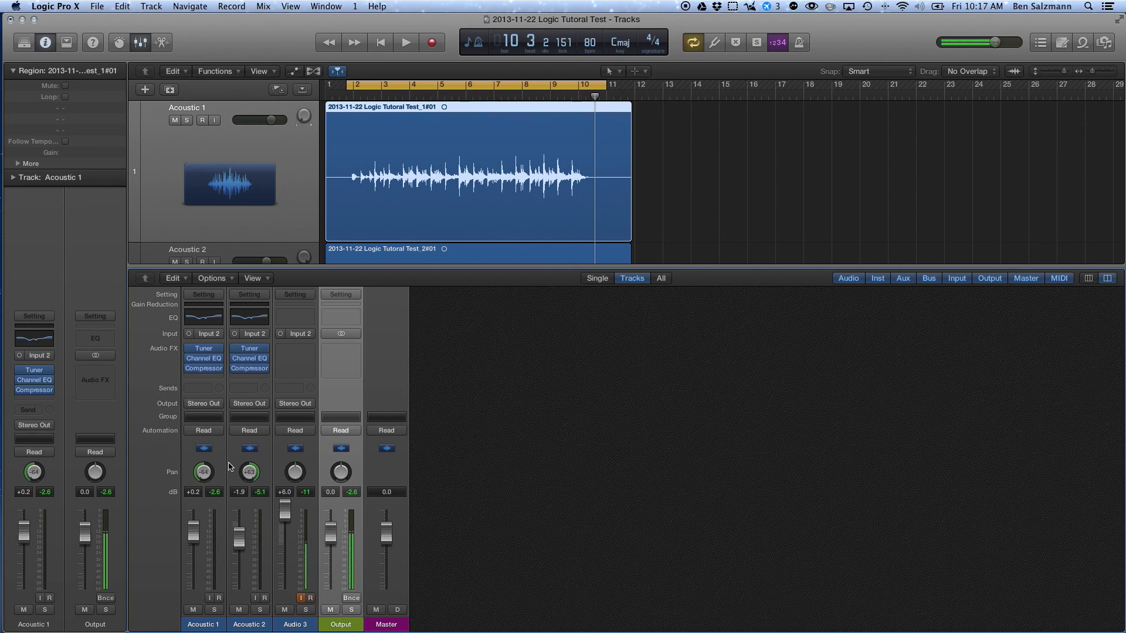
pyautogui.click(208, 389)
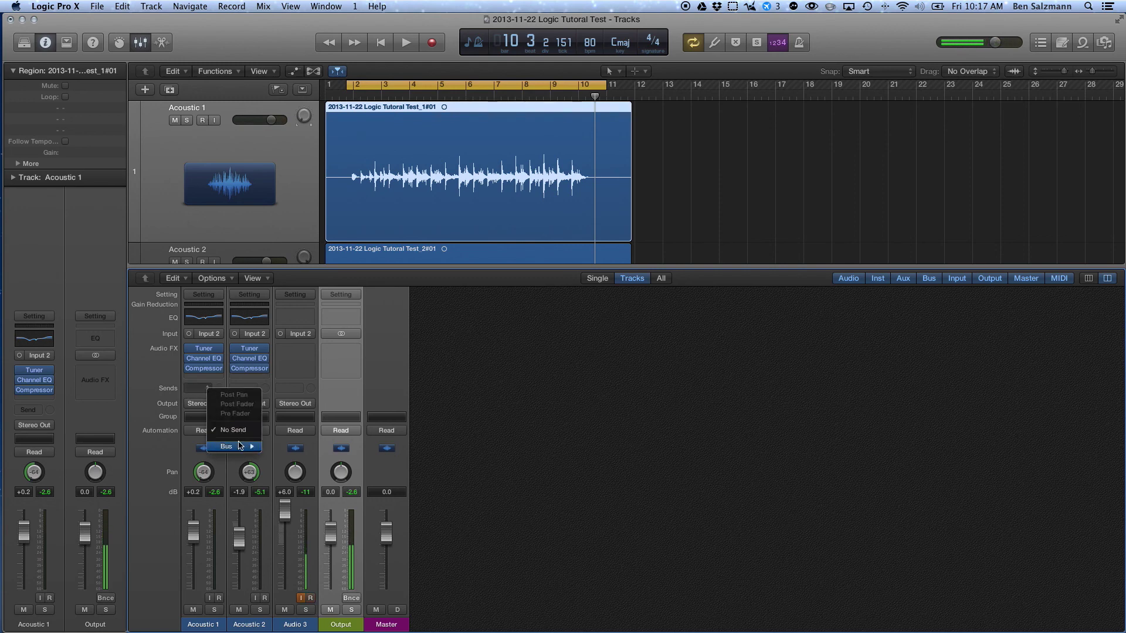
pyautogui.moveTo(237, 447)
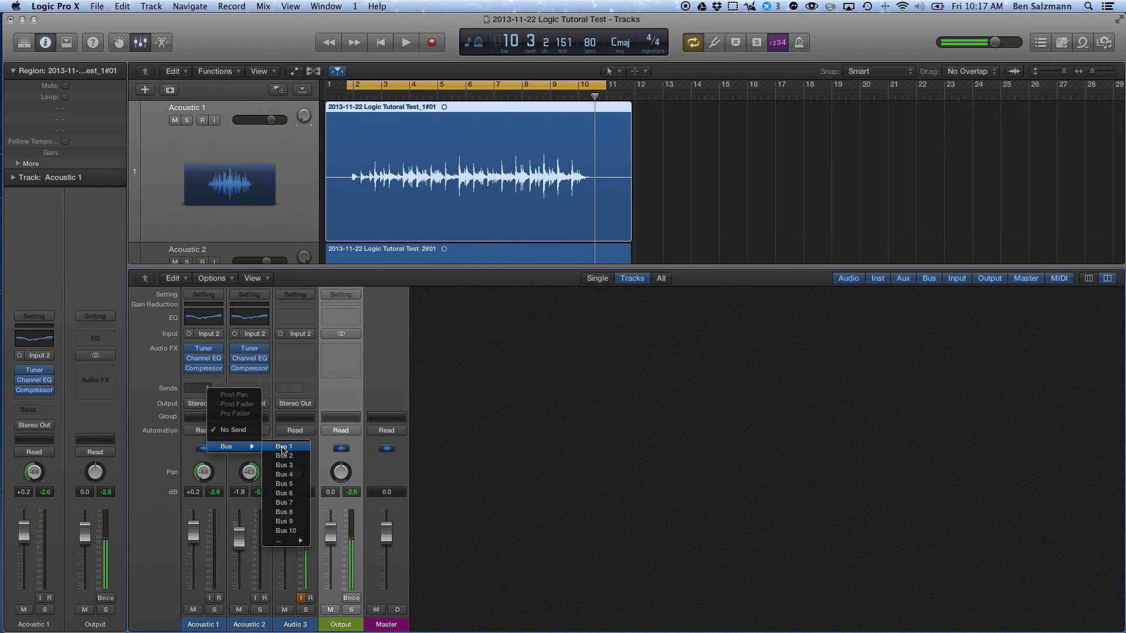
pyautogui.click(282, 448)
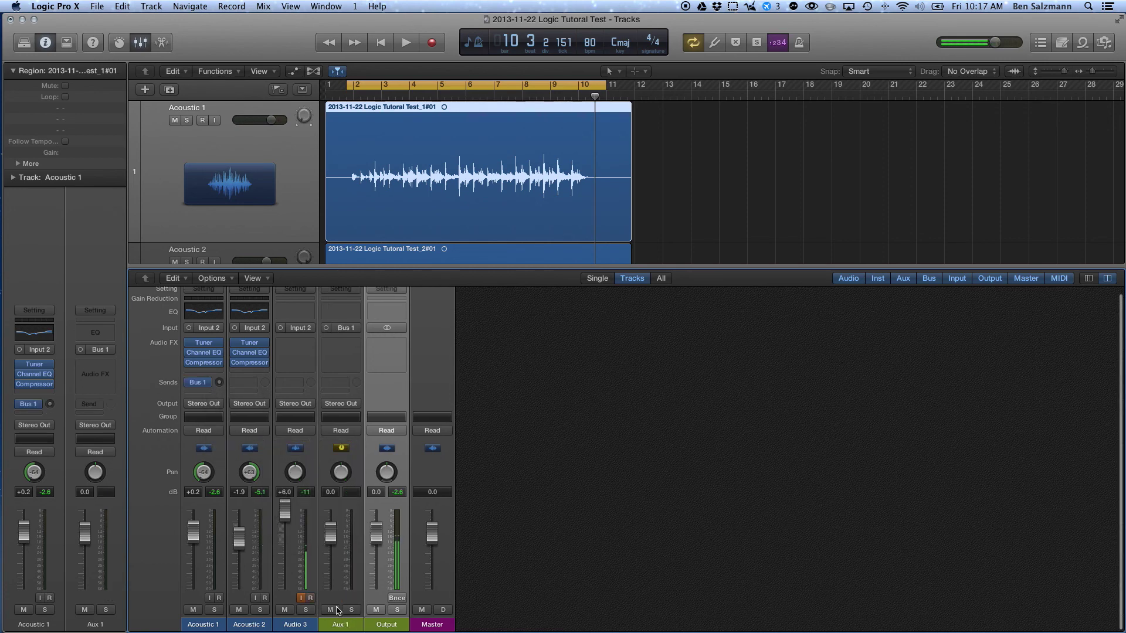
# Rename the new aux channel 'Verb' and adjust Acoustic 1's Bus 1 send level
pyautogui.doubleClick(340, 624)
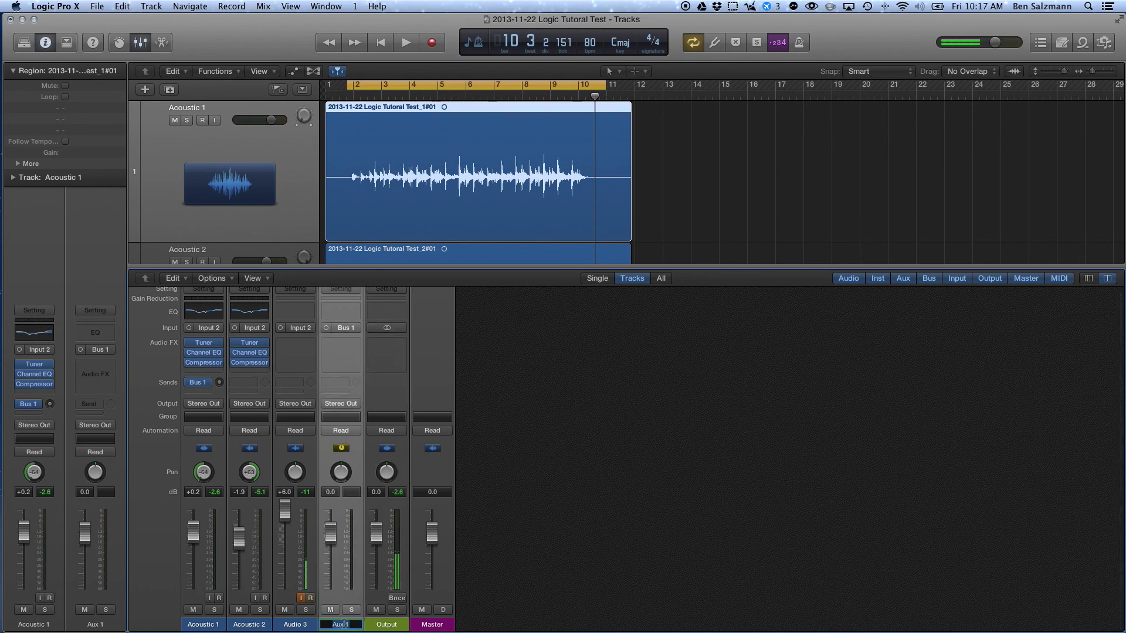
pyautogui.write('Verb')
pyautogui.press('Return')
pyautogui.moveTo(223, 387); pyautogui.dragTo(221, 386)
pyautogui.scroll(1, 377, 390)
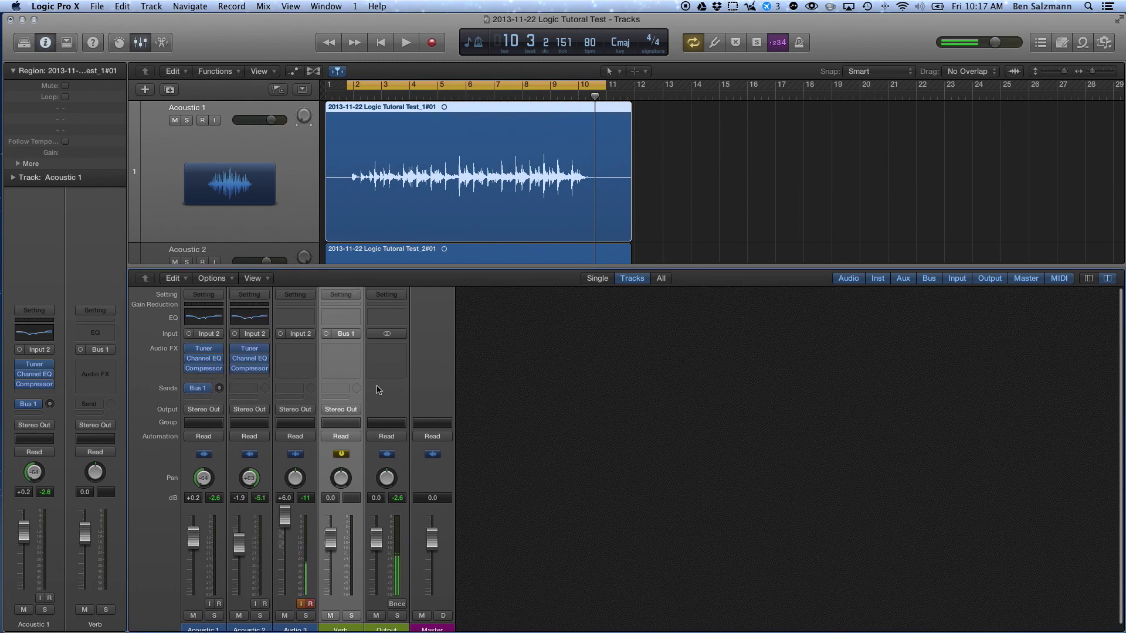
pyautogui.click(338, 351)
# Insert a mono PlatinumVerb on the Verb aux and move its window further right
pyautogui.moveTo(360, 427)
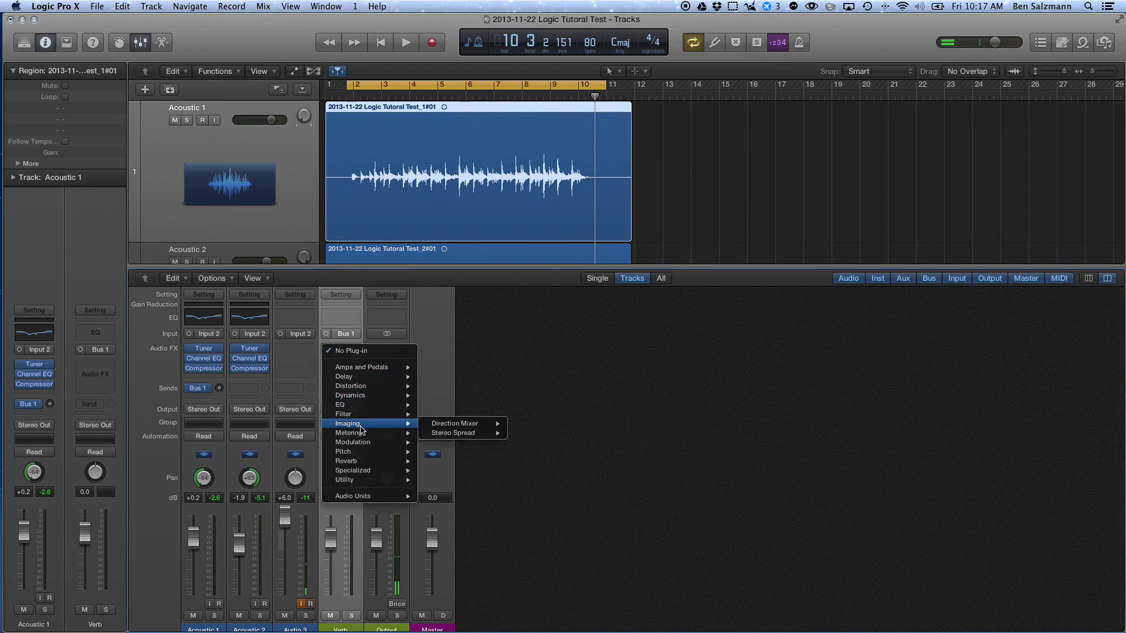
pyautogui.moveTo(367, 463)
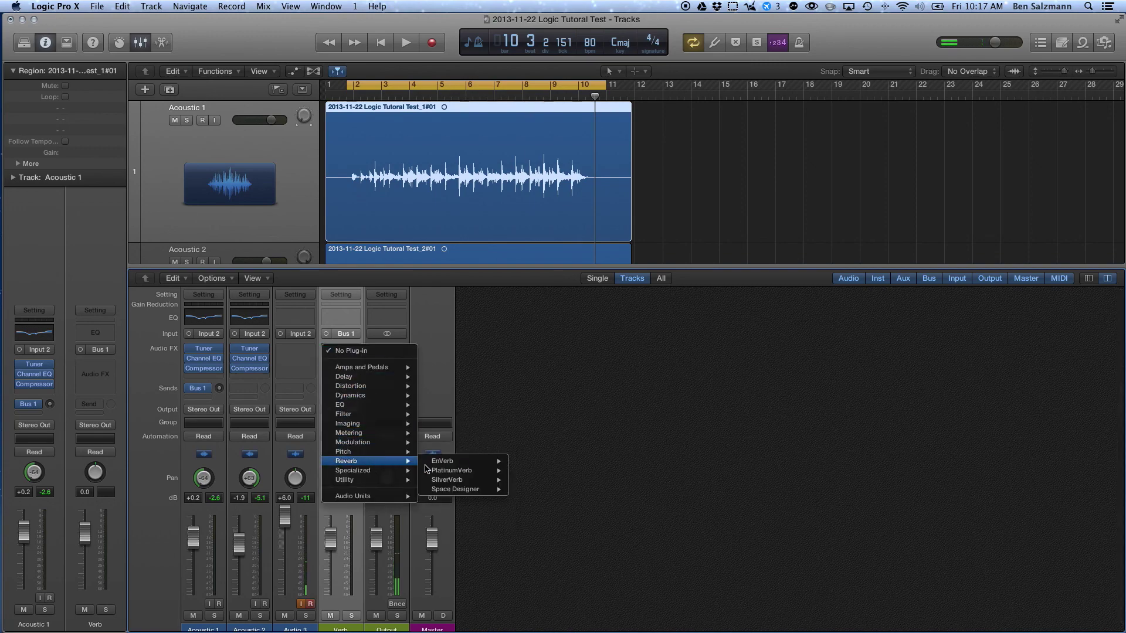
pyautogui.moveTo(467, 466)
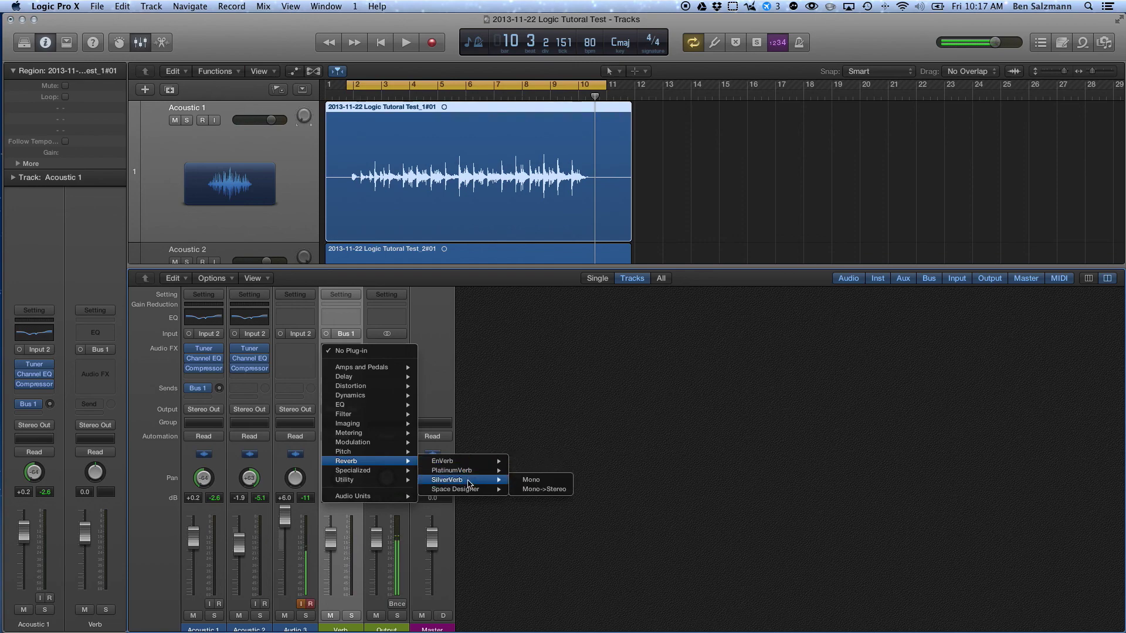
pyautogui.moveTo(470, 489)
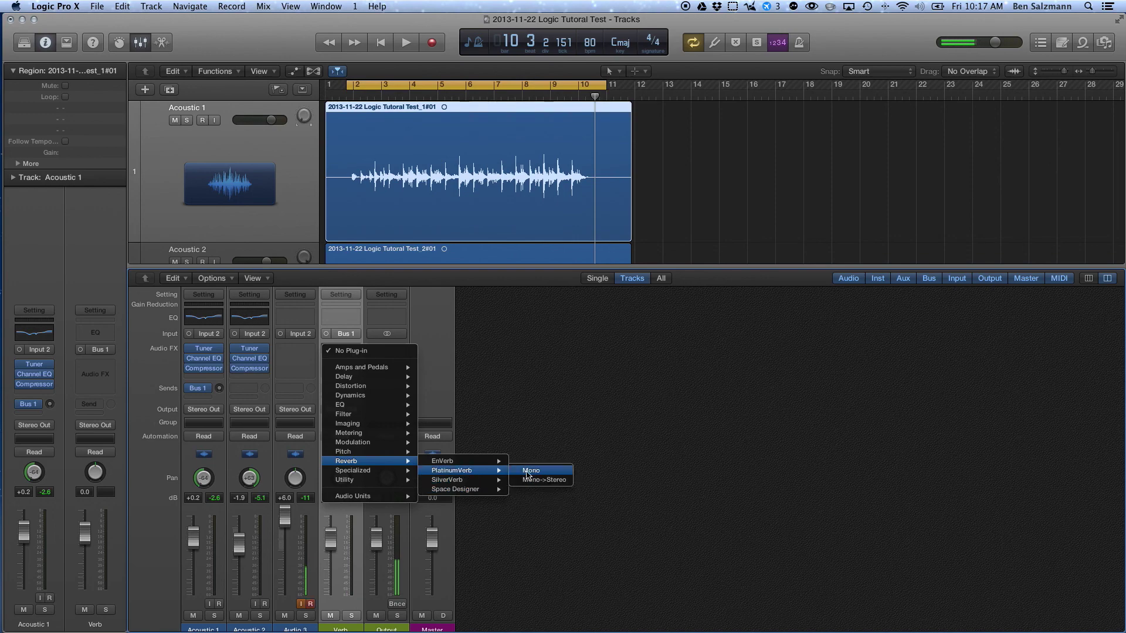
pyautogui.click(530, 482)
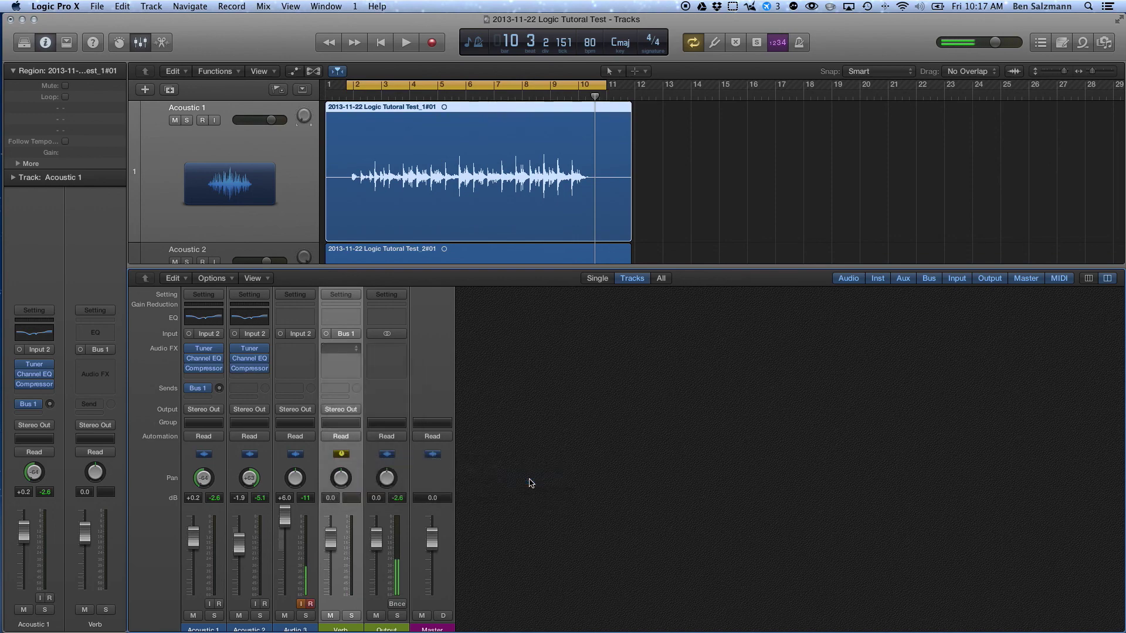
pyautogui.moveTo(840, 345); pyautogui.dragTo(919, 343)
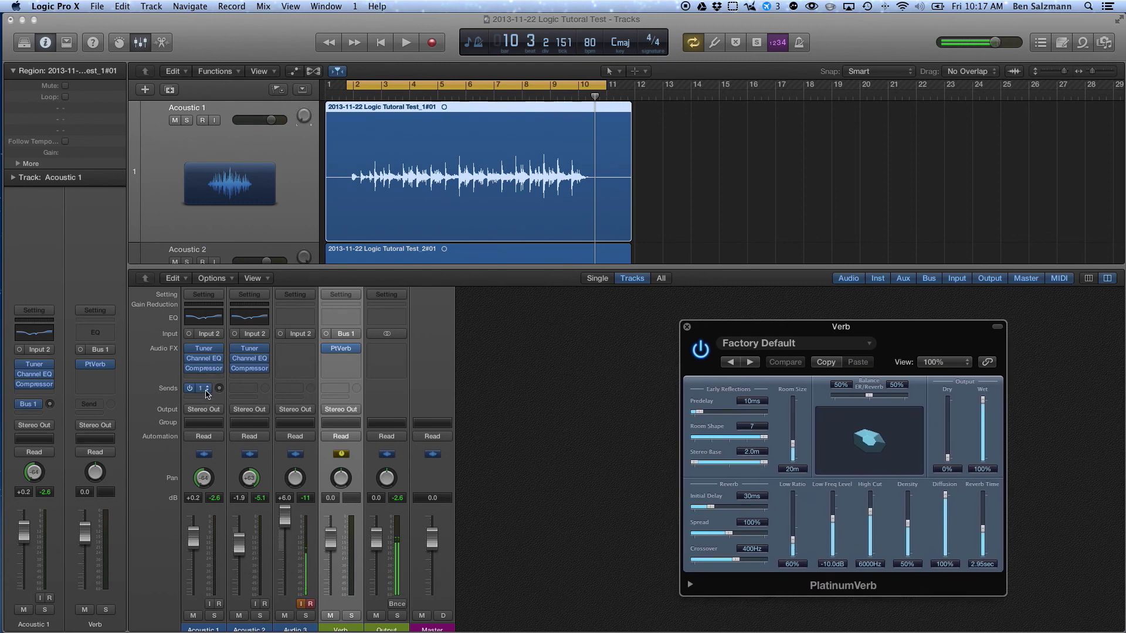
# Mute Acoustic 2 and reposition the PlatinumVerb window
pyautogui.scroll(-1, 509, 495)
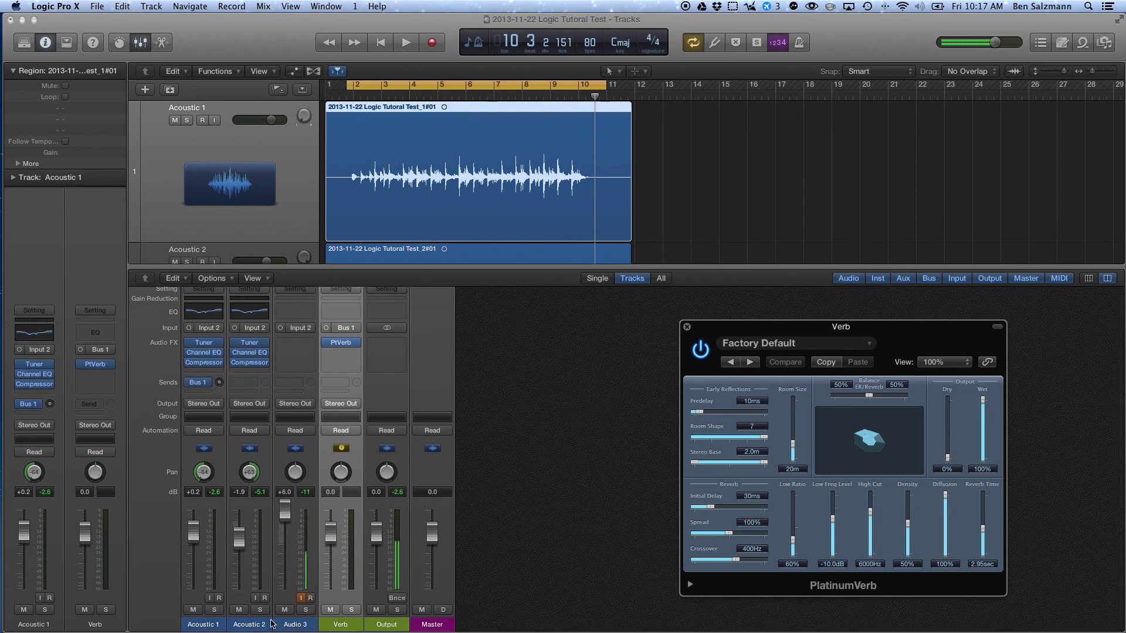
pyautogui.click(240, 610)
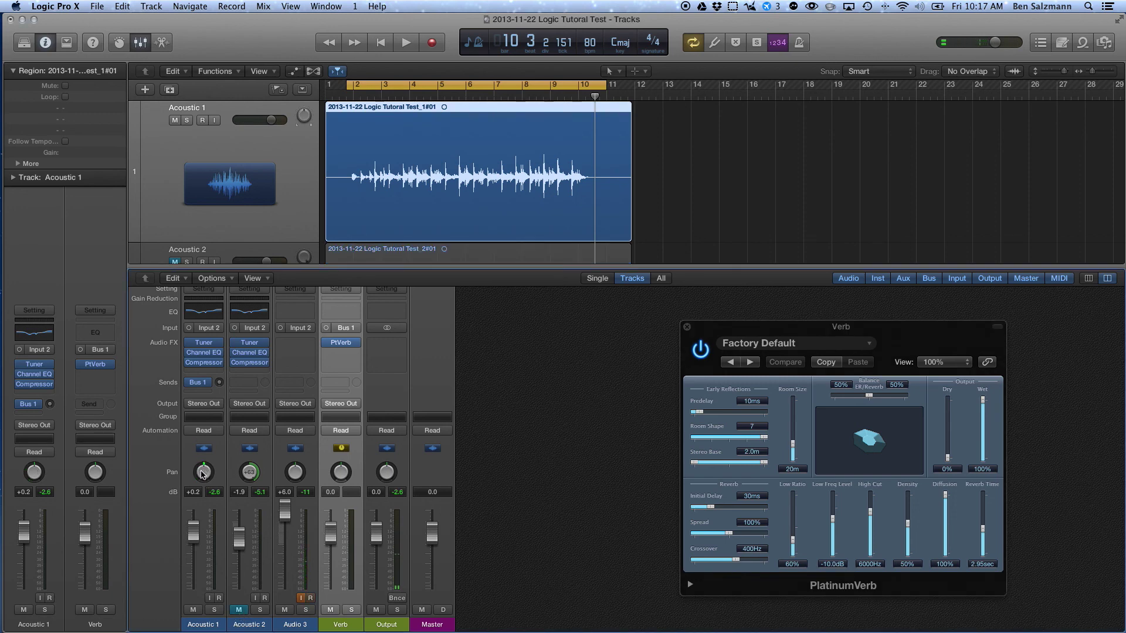
pyautogui.moveTo(916, 338); pyautogui.dragTo(828, 327)
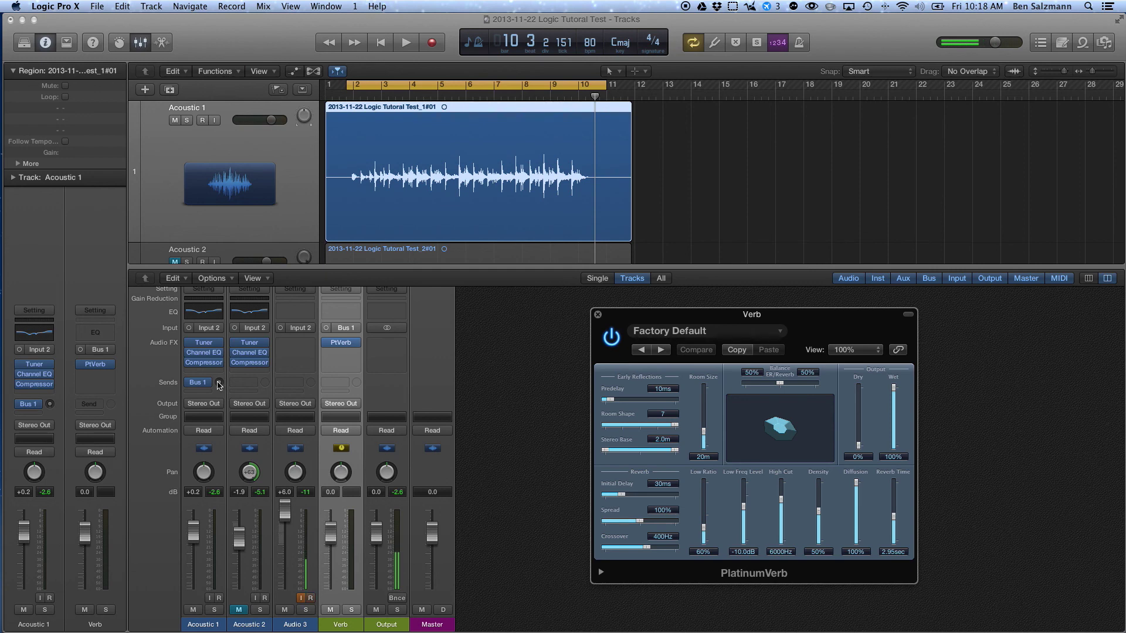
# During playback, raise Acoustic 1's Bus 1 reverb send to -4.0, then open PlatinumVerb's preset list
pyautogui.press('space')
pyautogui.moveTo(218, 383)
pyautogui.mouseDown()
pyautogui.moveTo(218, 405)
pyautogui.moveTo(218, 382)
pyautogui.mouseUp()
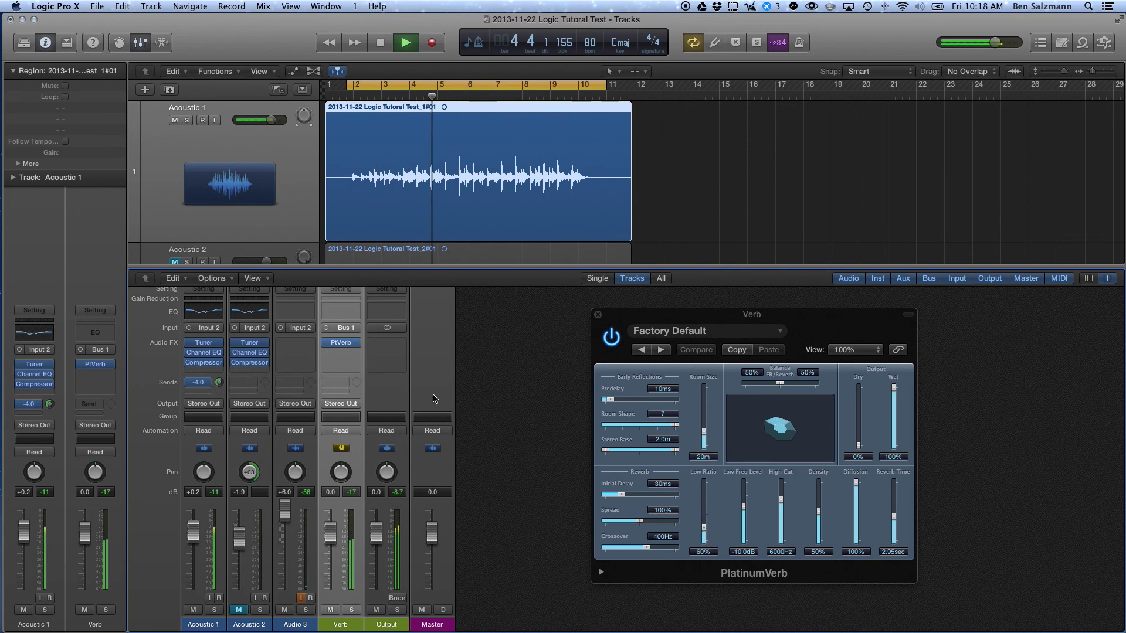
pyautogui.press('space')
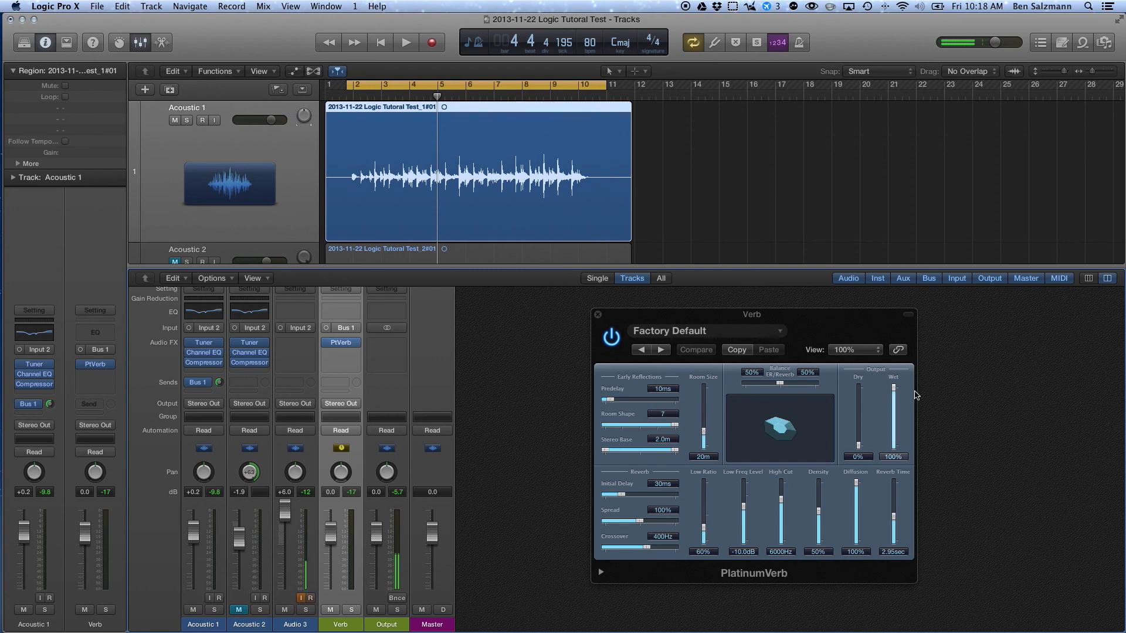
pyautogui.click(780, 331)
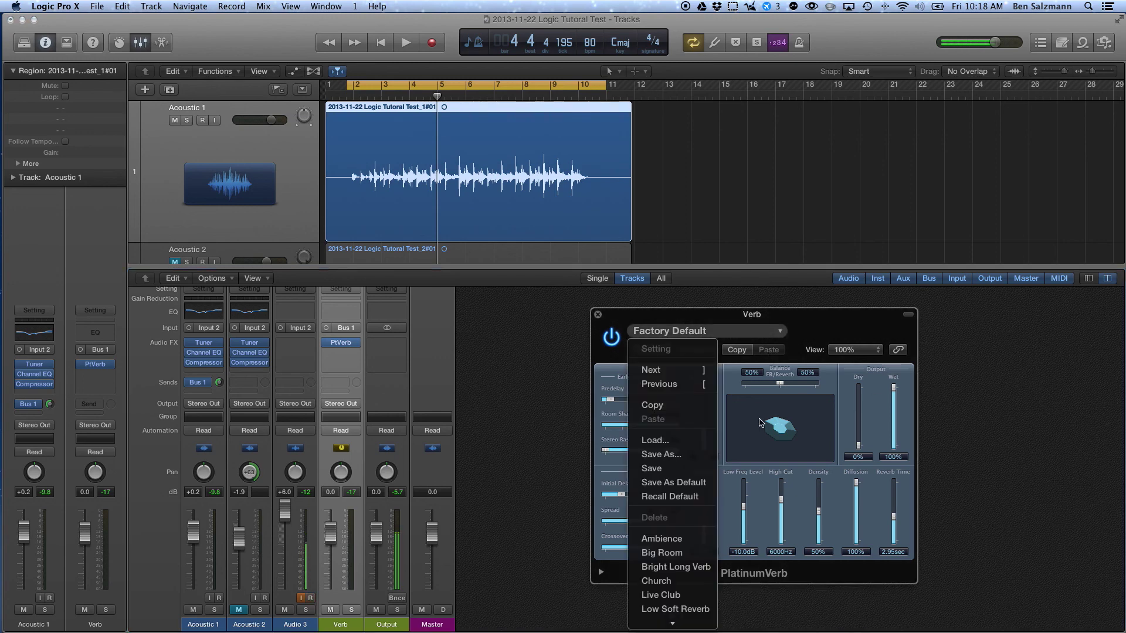
# Load the Big Room reverb preset and audition it, resetting Acoustic 1's send to 0.0
pyautogui.scroll(-3, 674, 548)
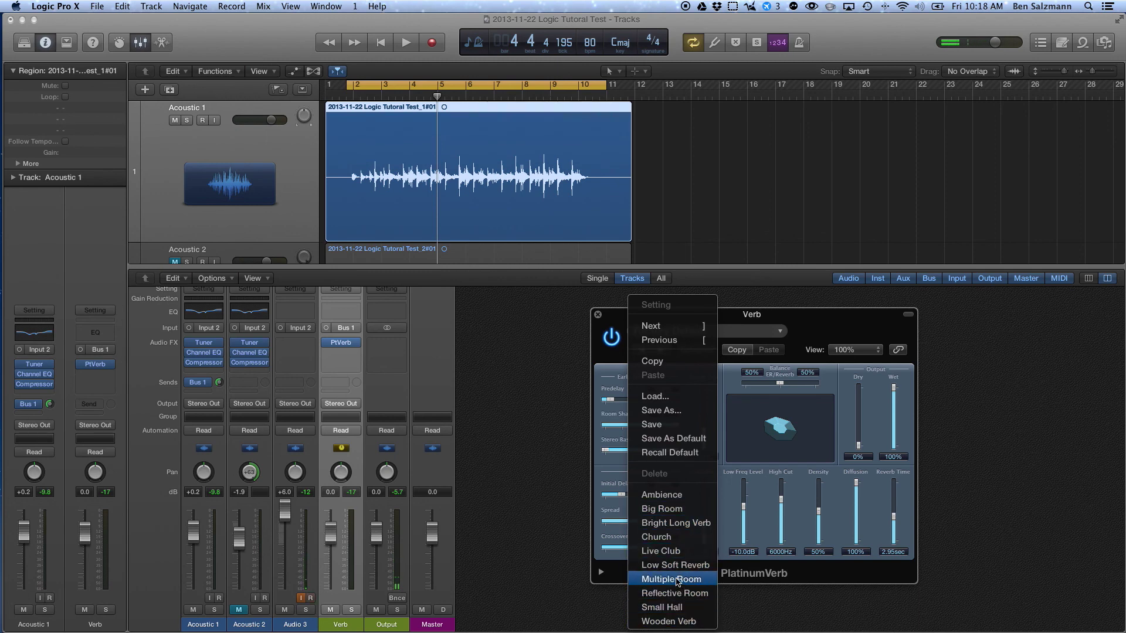
pyautogui.click(662, 509)
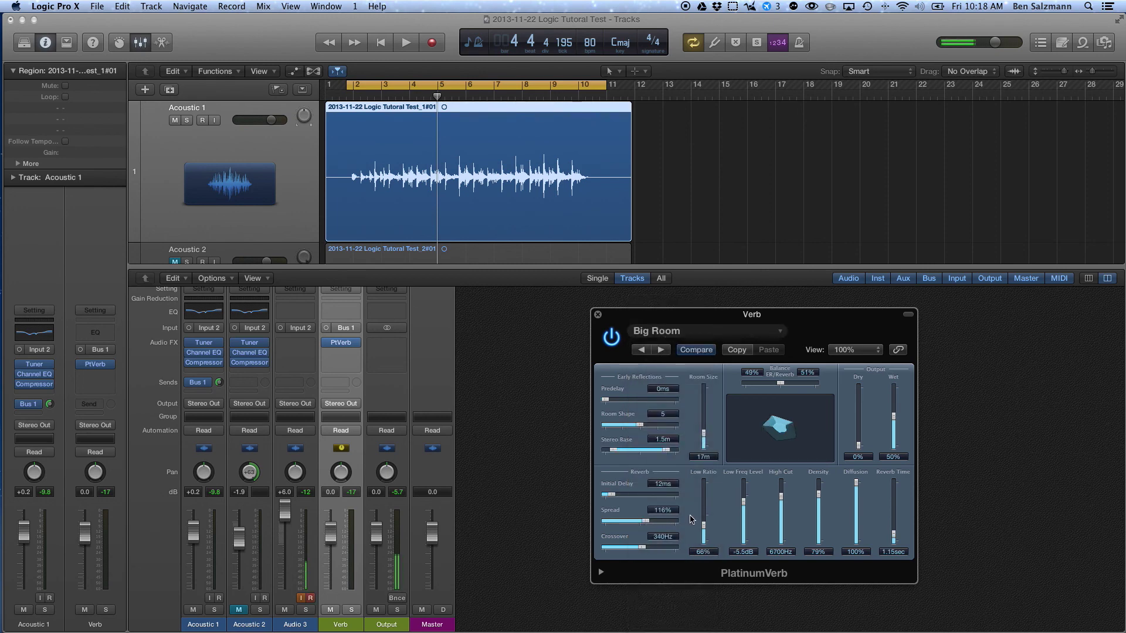
pyautogui.press('space')
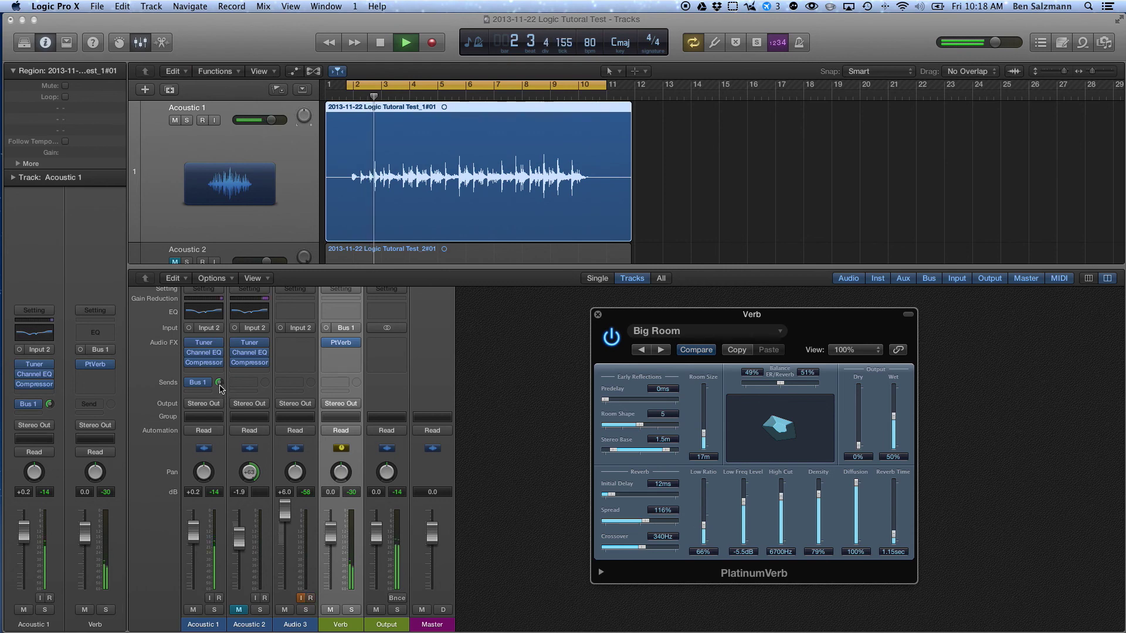
pyautogui.click(219, 382)
pyautogui.moveTo(198, 382); pyautogui.dragTo(198, 380)
pyautogui.keyDown('alt'); pyautogui.click(197, 382); pyautogui.keyUp('alt')
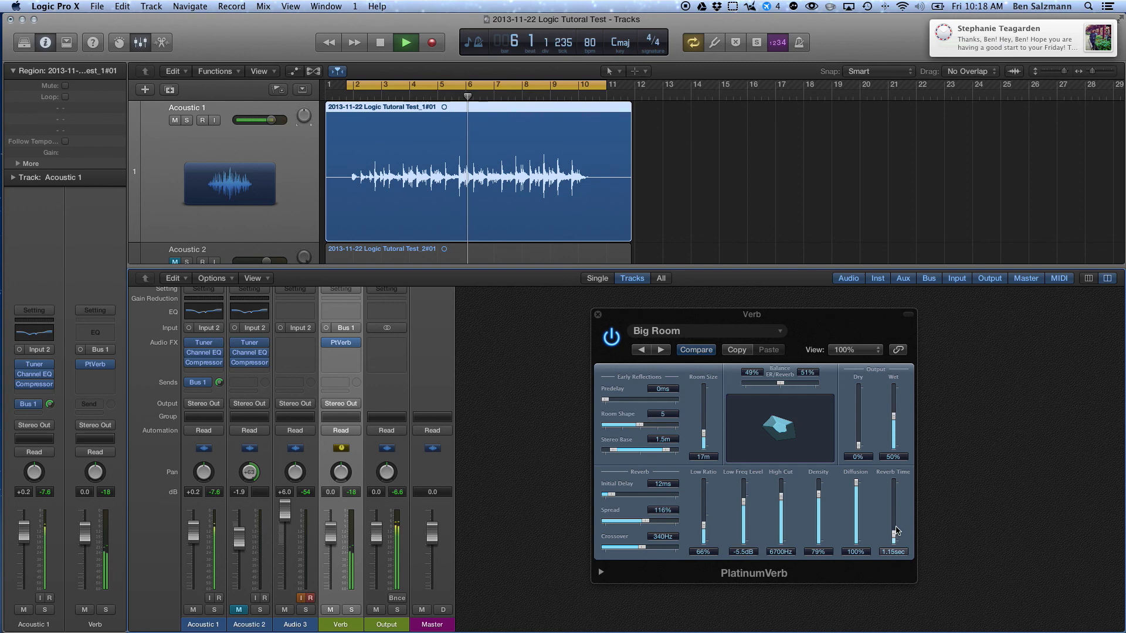
# Lengthen the reverb decay and set Wet to 100% with Dry at 0%, then stop and close it
pyautogui.moveTo(893, 534)
pyautogui.mouseDown()
pyautogui.moveTo(893, 518)
pyautogui.moveTo(894, 529)
pyautogui.mouseUp()
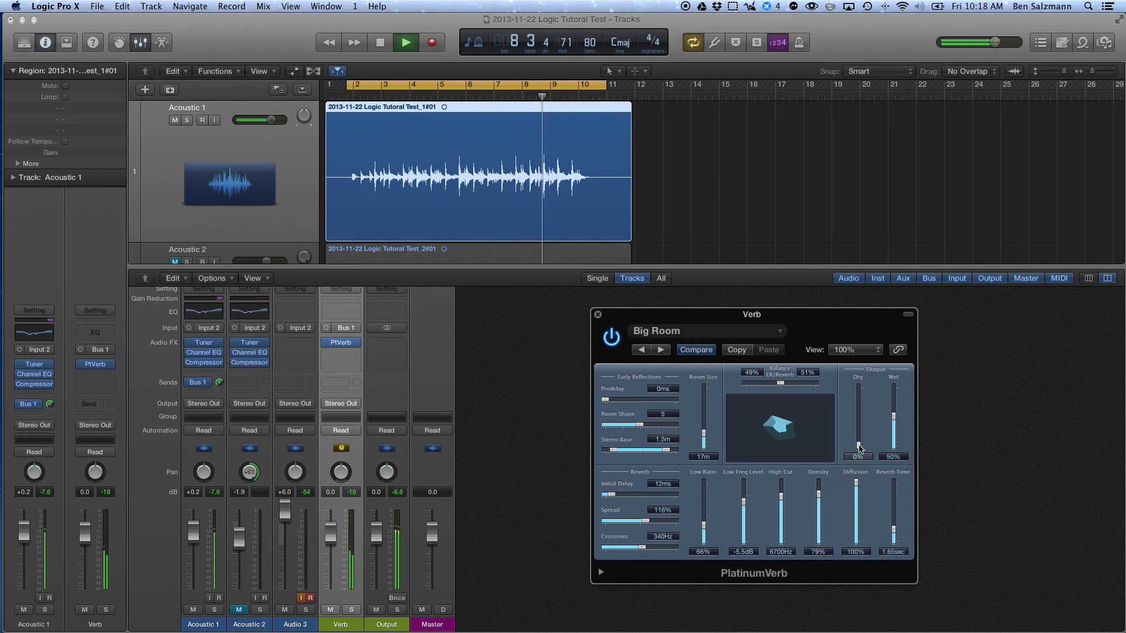
pyautogui.moveTo(894, 416); pyautogui.dragTo(895, 389)
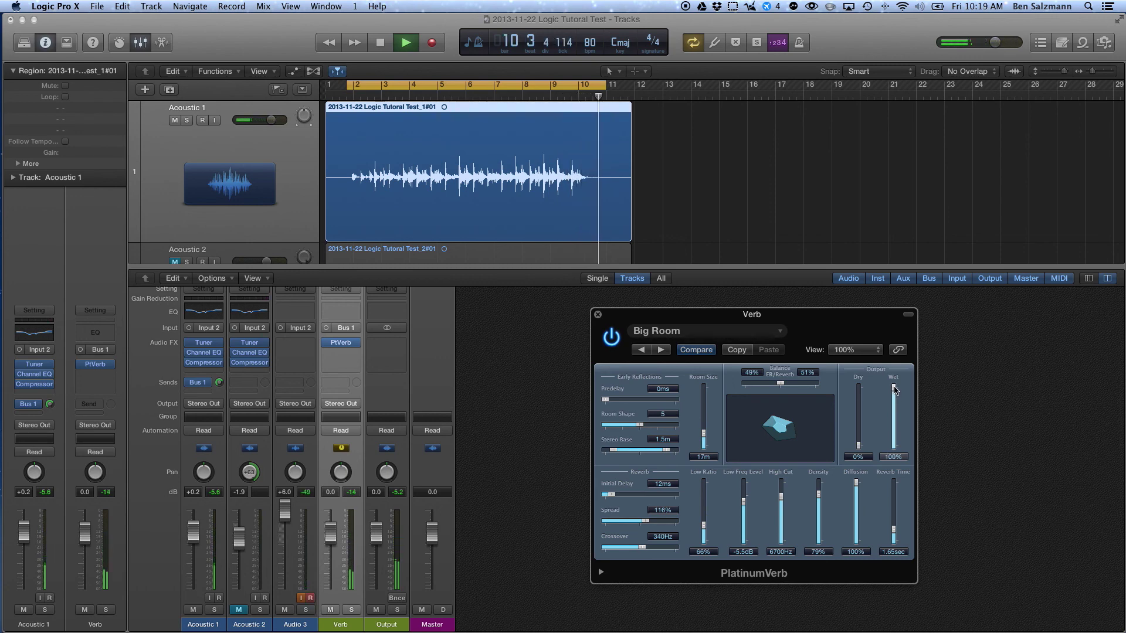
pyautogui.press('space')
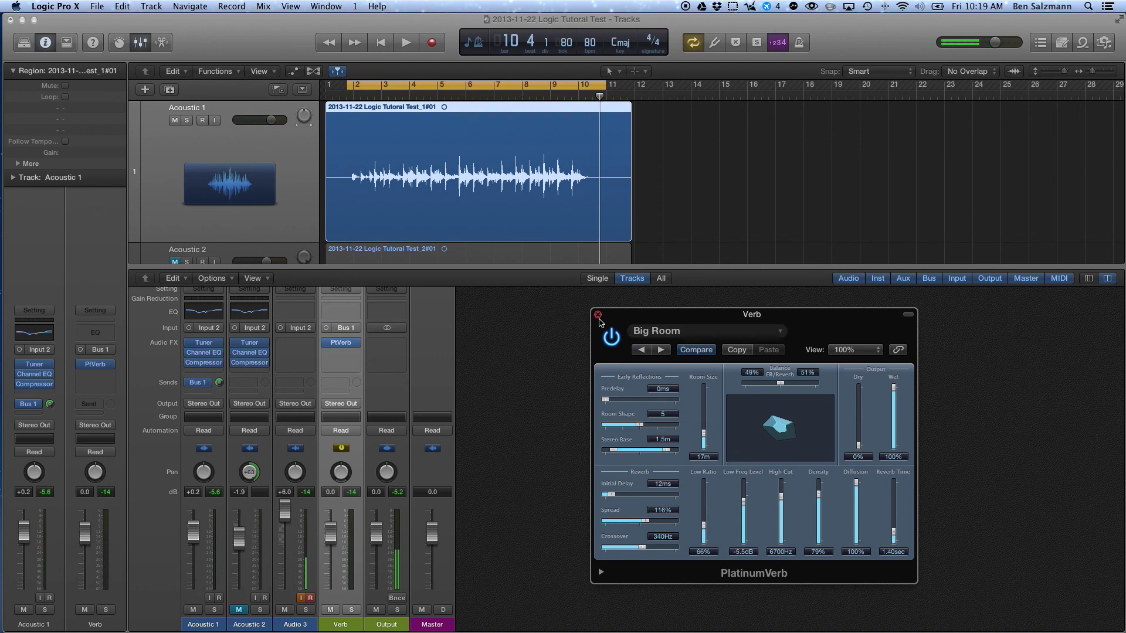
pyautogui.click(598, 314)
# Send Acoustic 2 to Bus 1 at 0.0, pan Acoustic 1 hard left, and unmute Acoustic 2
pyautogui.moveTo(1, 373)
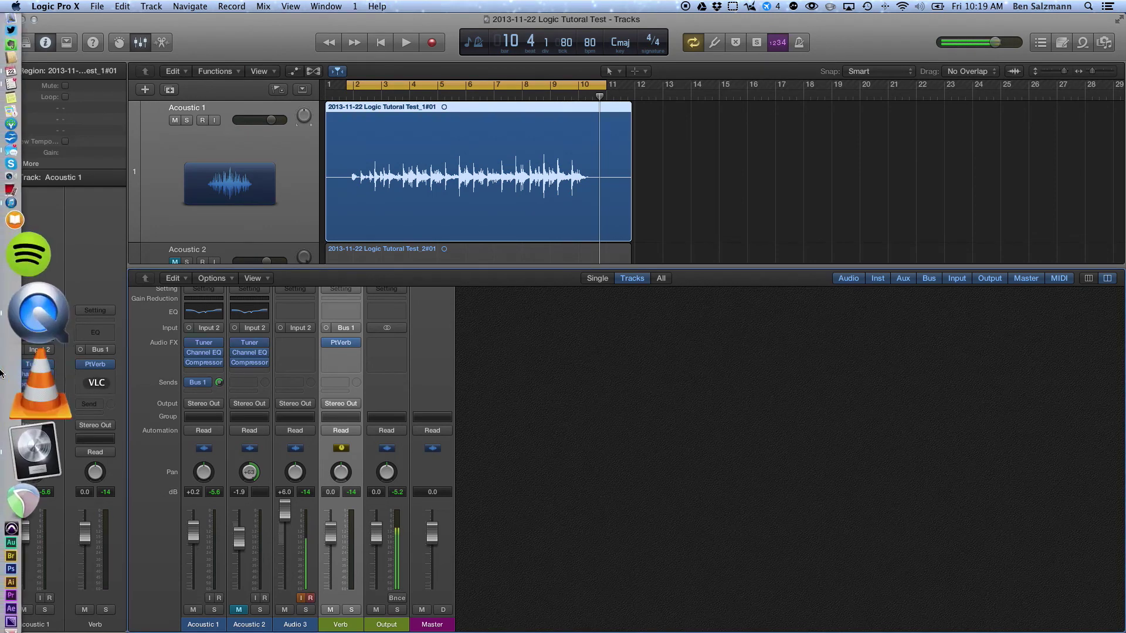
pyautogui.click(249, 384)
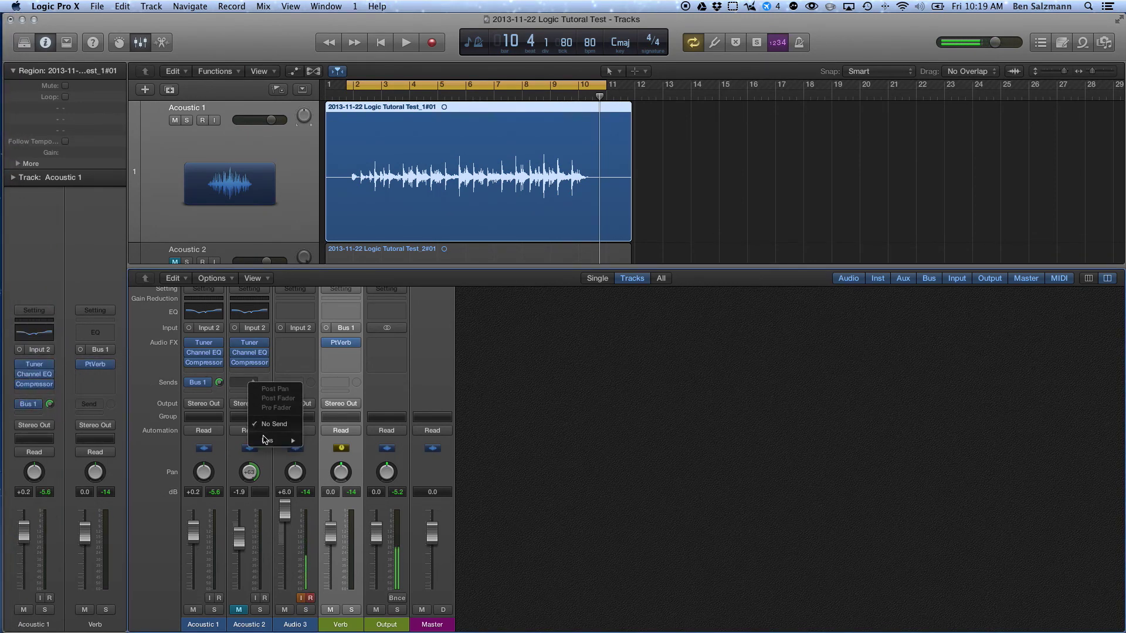
pyautogui.moveTo(263, 439)
pyautogui.click(319, 442)
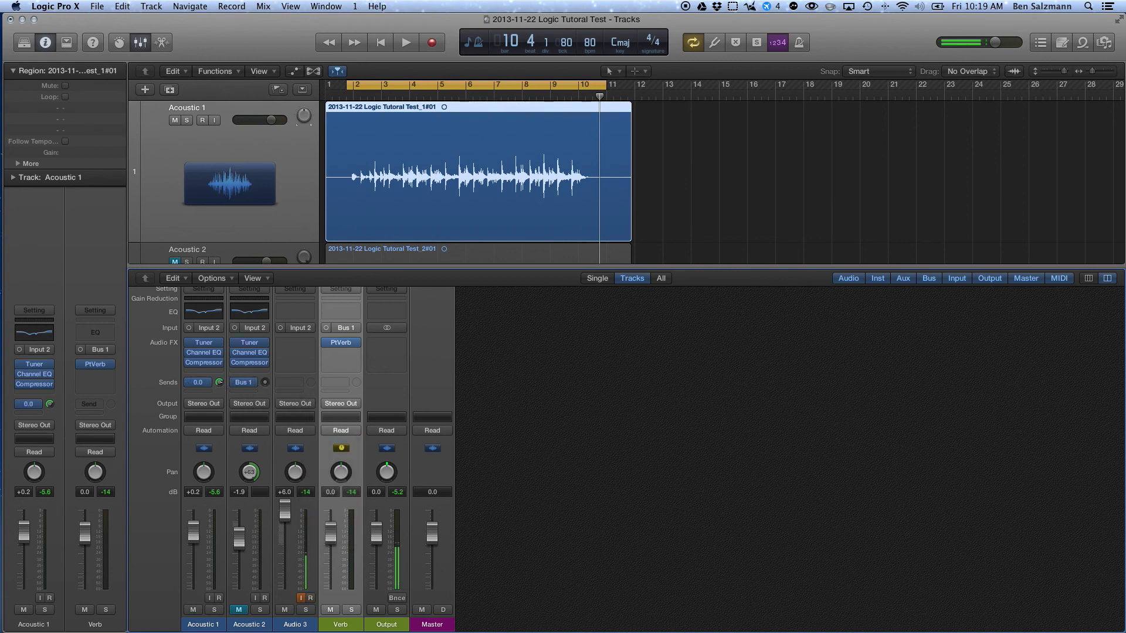
pyautogui.moveTo(266, 384); pyautogui.dragTo(264, 363)
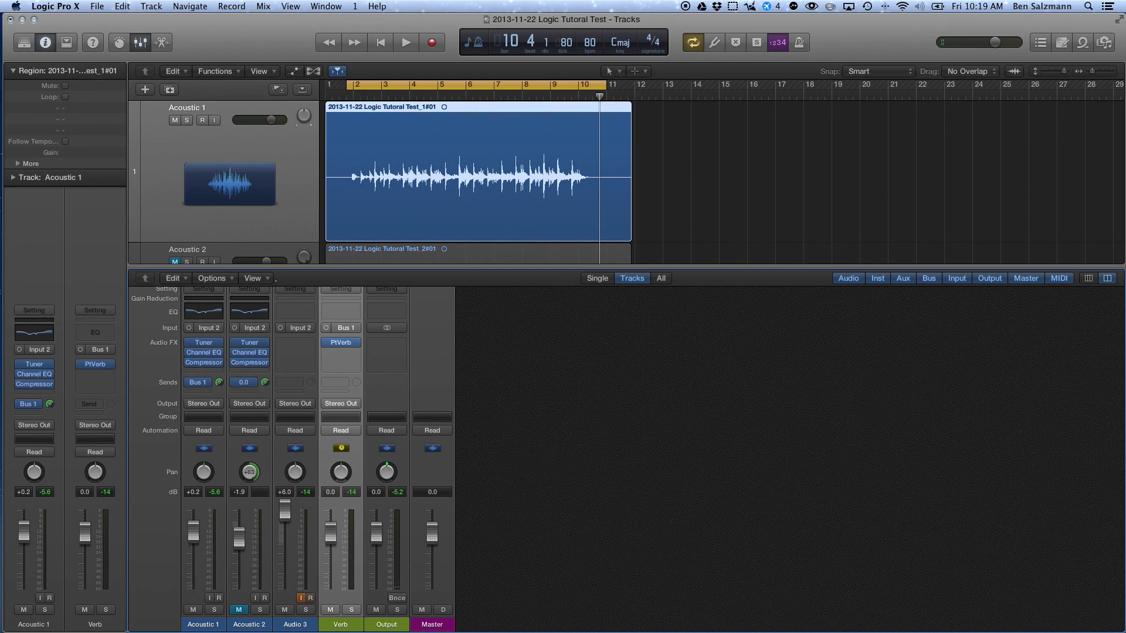
pyautogui.moveTo(203, 472); pyautogui.dragTo(203, 499)
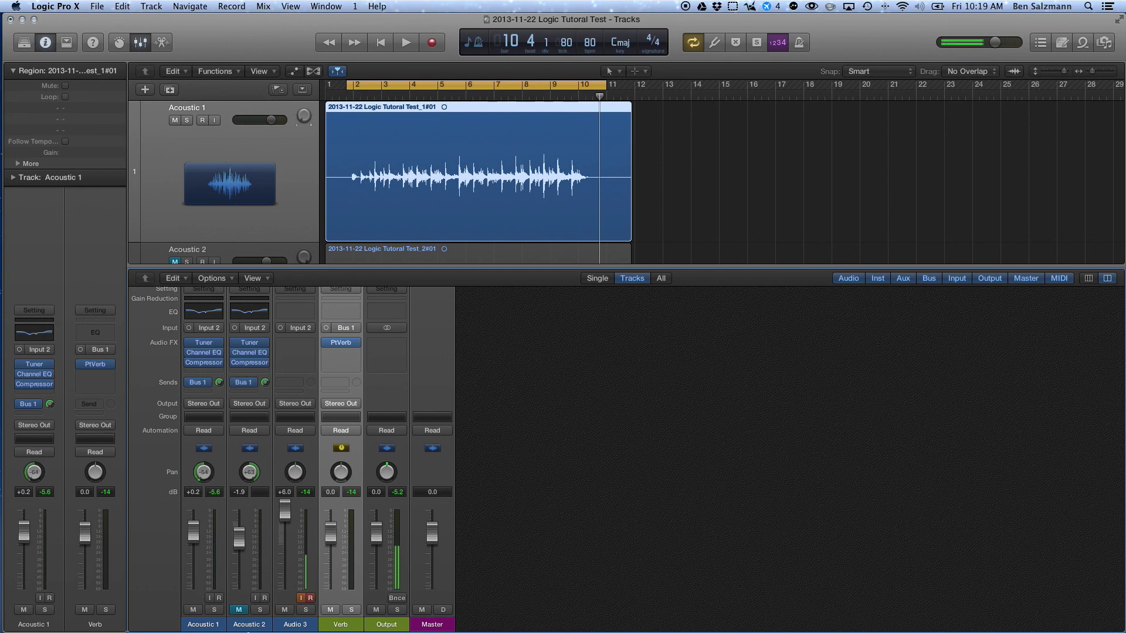
pyautogui.click(241, 610)
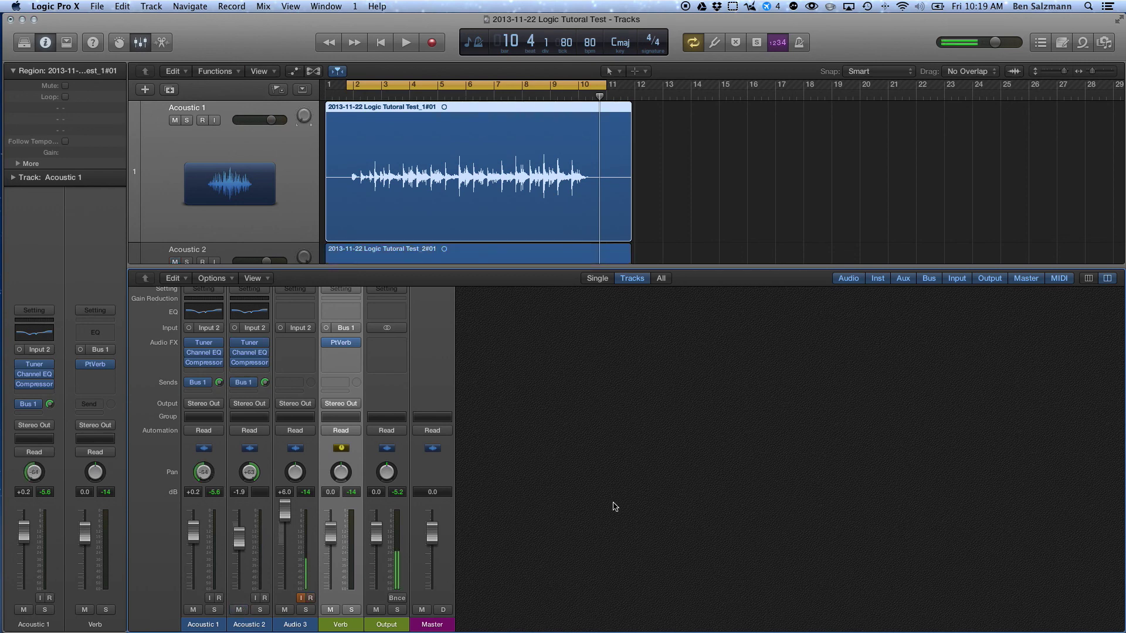
# While the mix plays, set the PlatinumVerb room size to 16m, then stop and close the window
pyautogui.press('space')
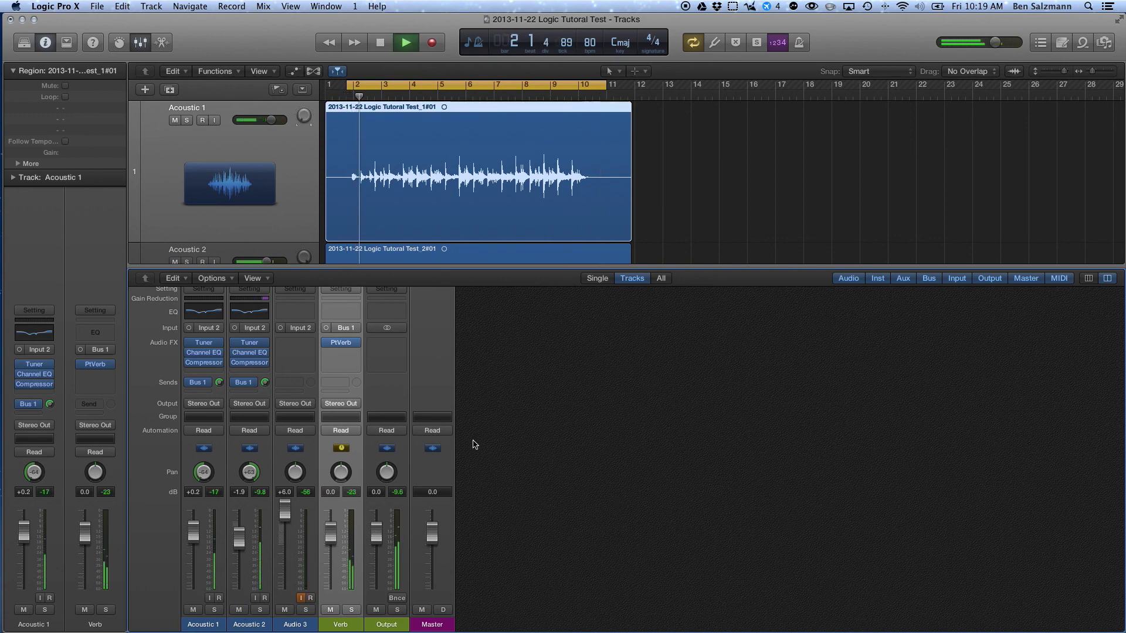
pyautogui.click(359, 352)
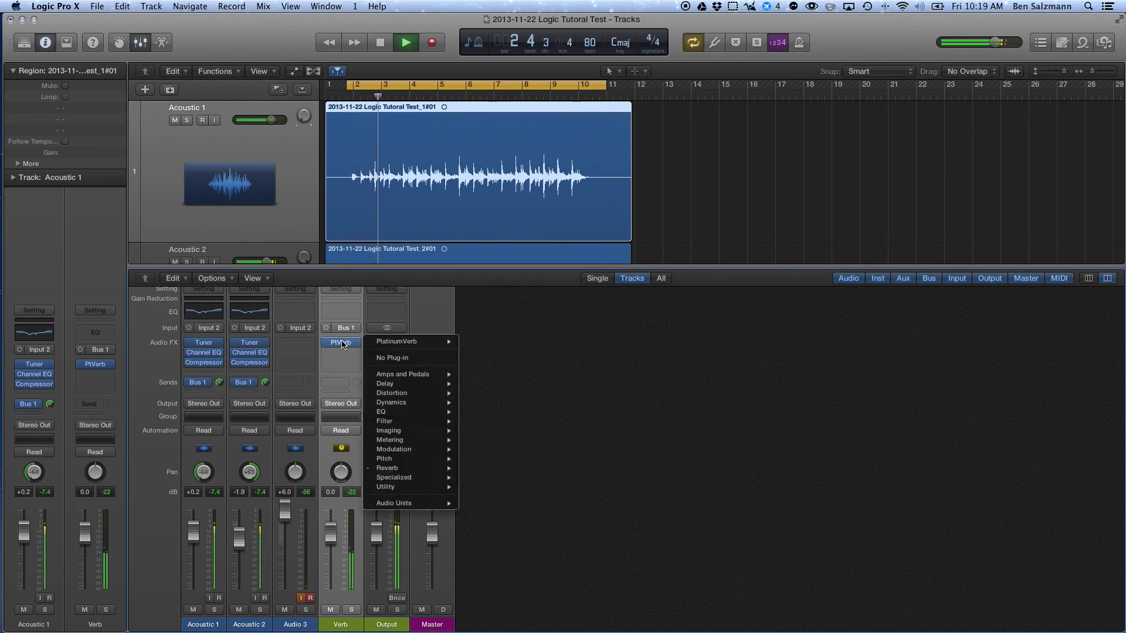
pyautogui.click(342, 349)
pyautogui.click(342, 348)
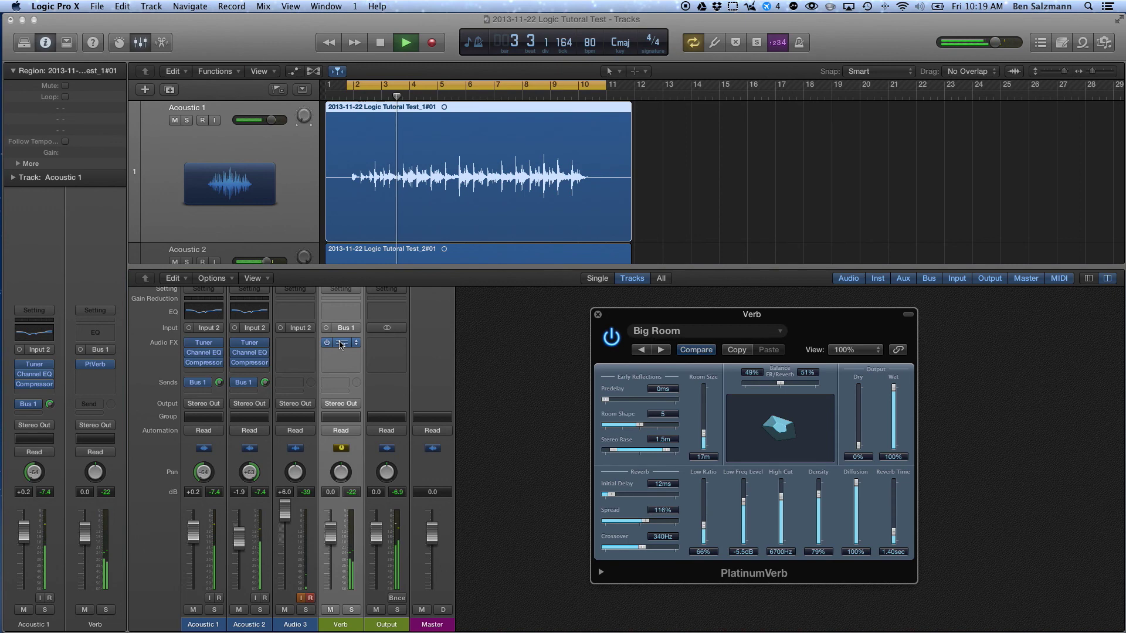
pyautogui.moveTo(704, 435); pyautogui.dragTo(706, 405)
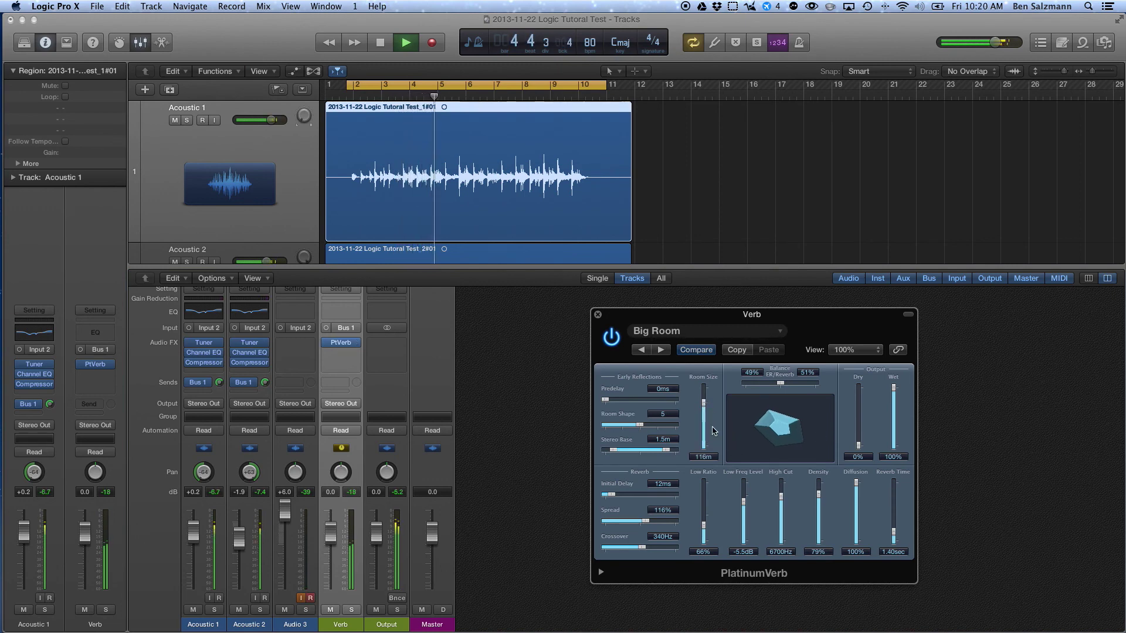
pyautogui.moveTo(704, 405); pyautogui.dragTo(744, 441)
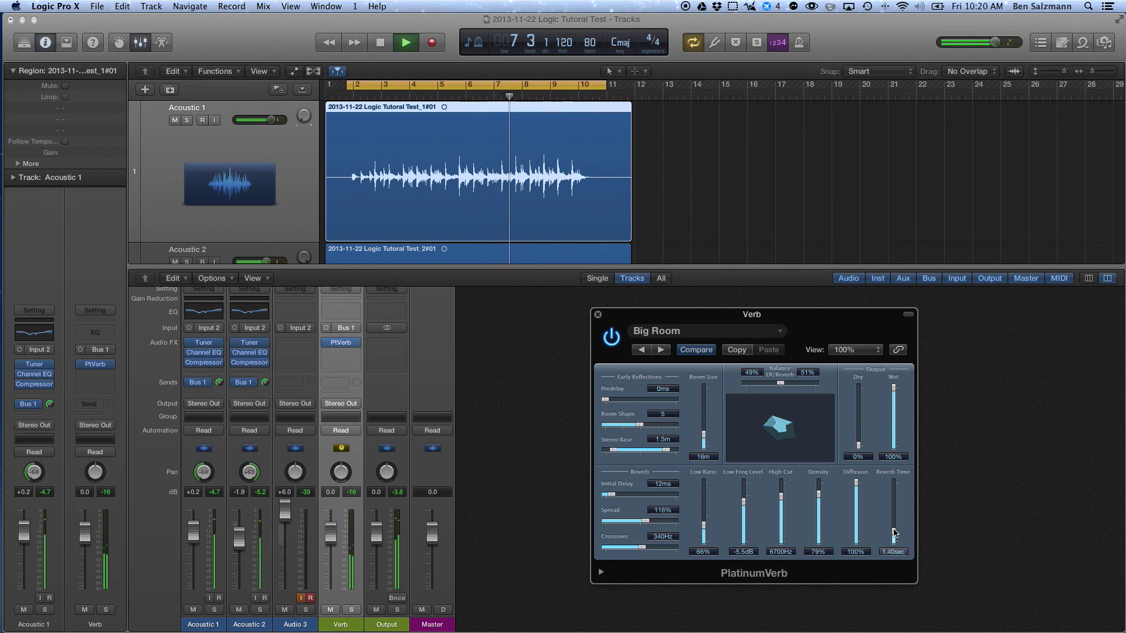
pyautogui.press('space')
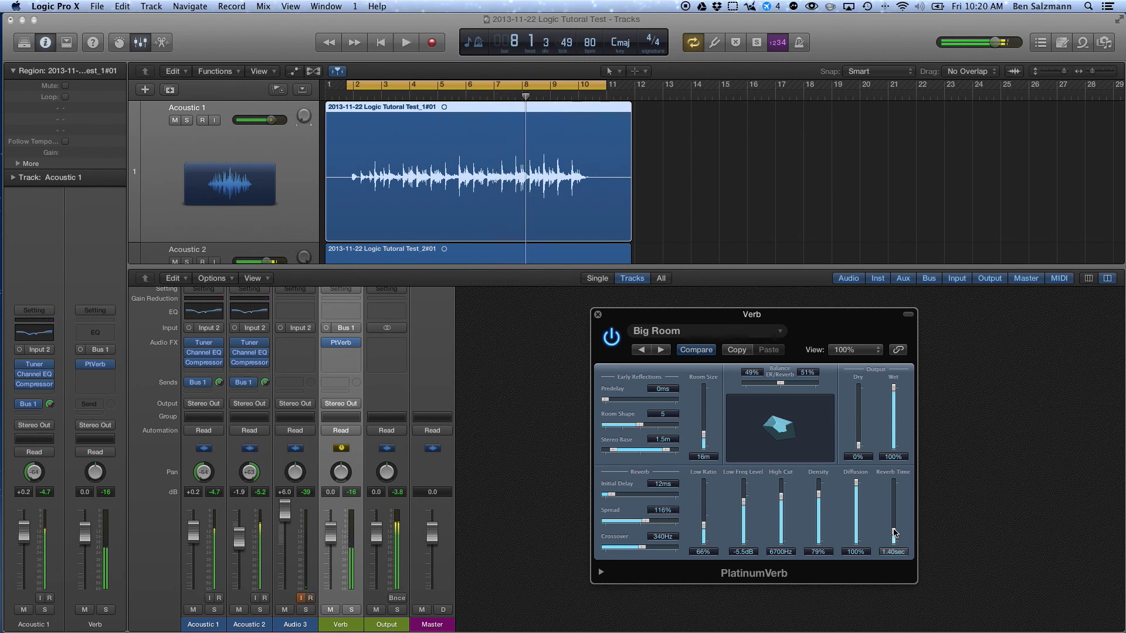
pyautogui.press('super+w')
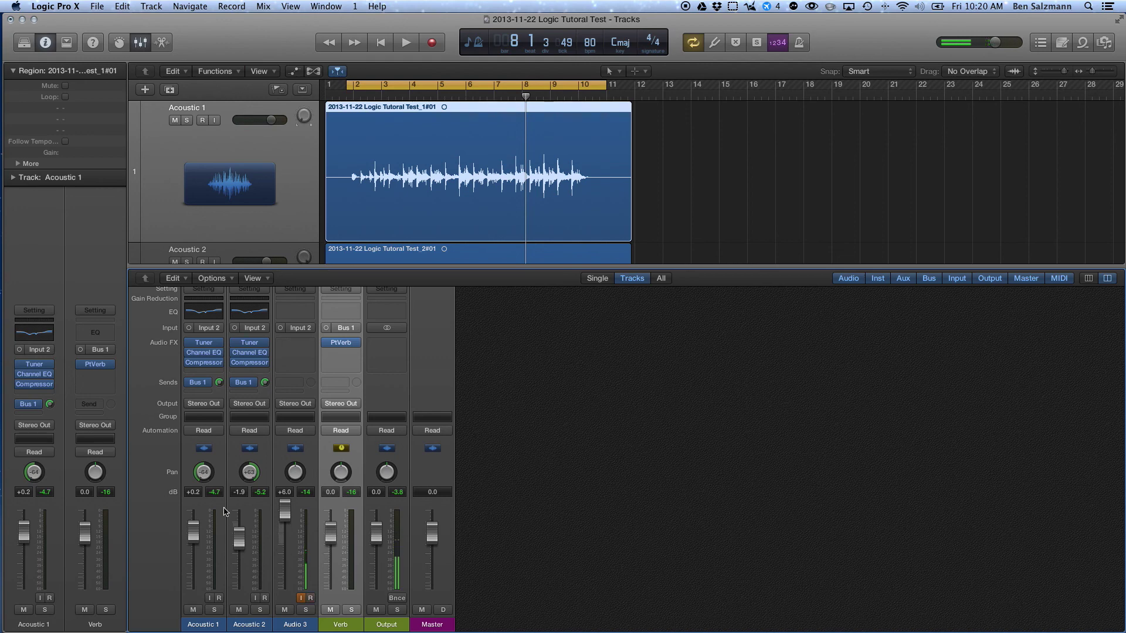
pyautogui.click(214, 408)
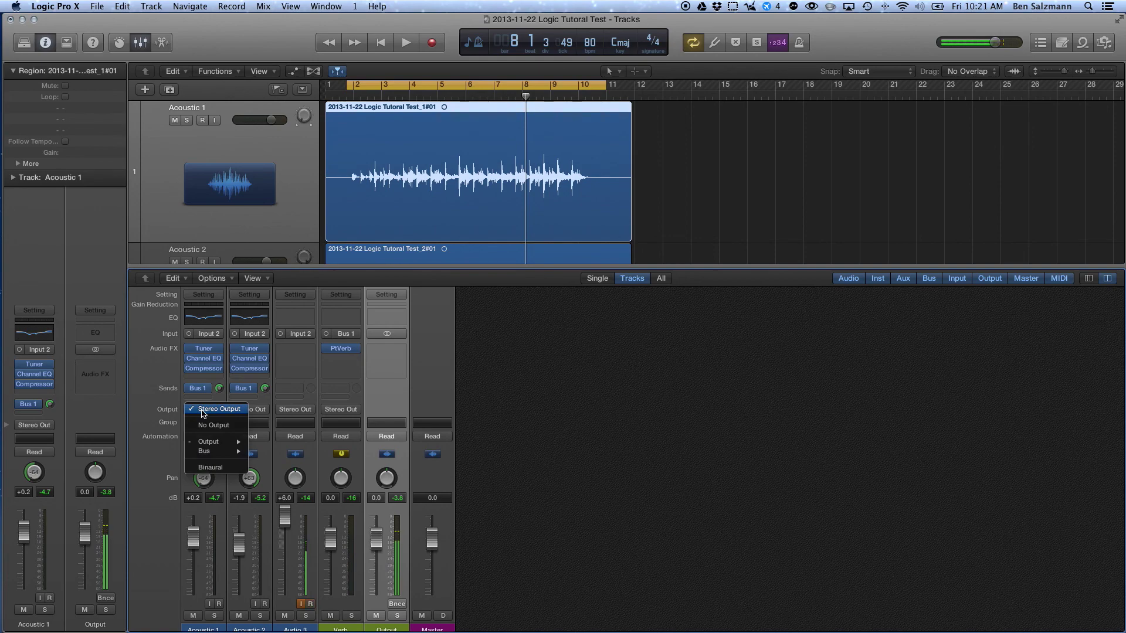
# Route Acoustic 1's output to Bus 2 and rename the new Aux 2 channel 'Guitars'
pyautogui.moveTo(223, 442)
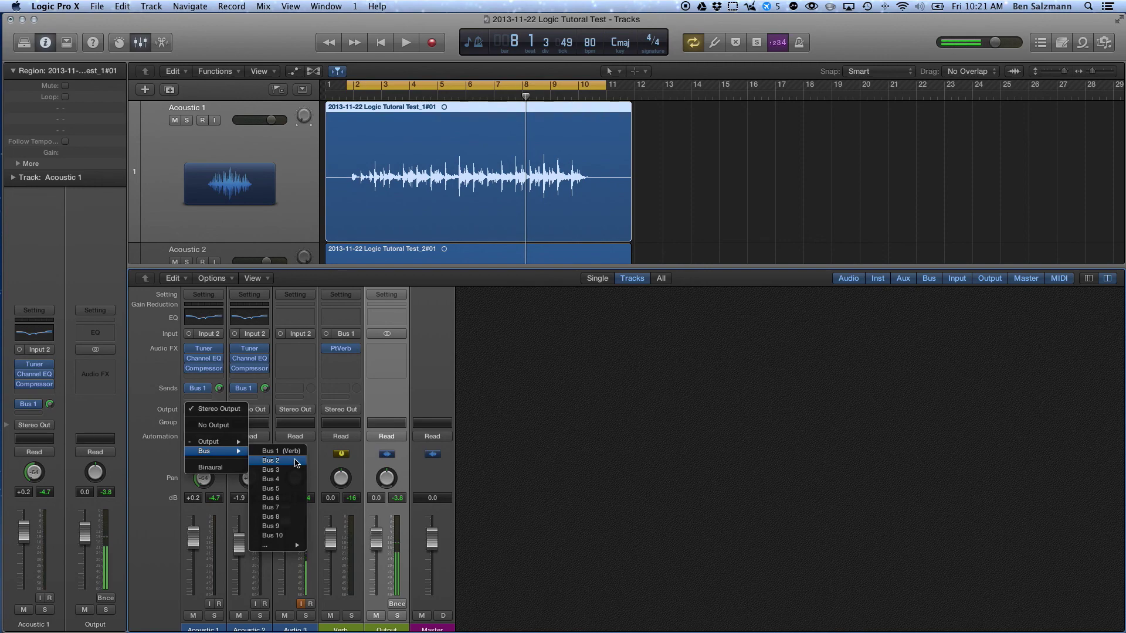
pyautogui.click(295, 461)
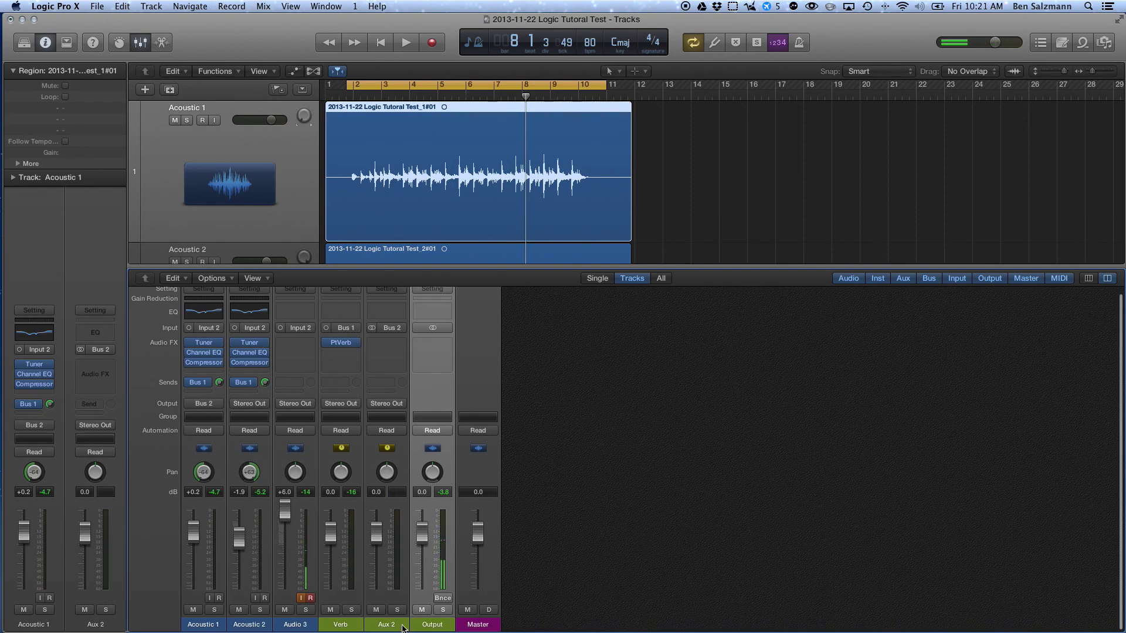
pyautogui.doubleClick(379, 625)
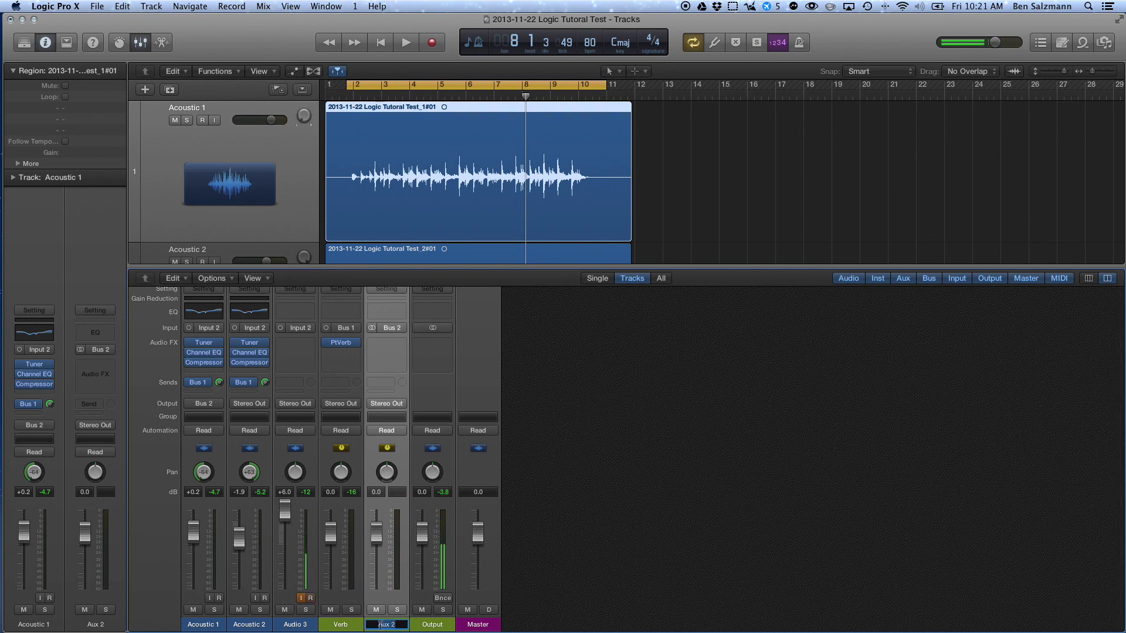
pyautogui.write('G')
pyautogui.write('tuiar')
pyautogui.press('BackSpace')
pyautogui.press('BackSpace')
pyautogui.press('BackSpace')
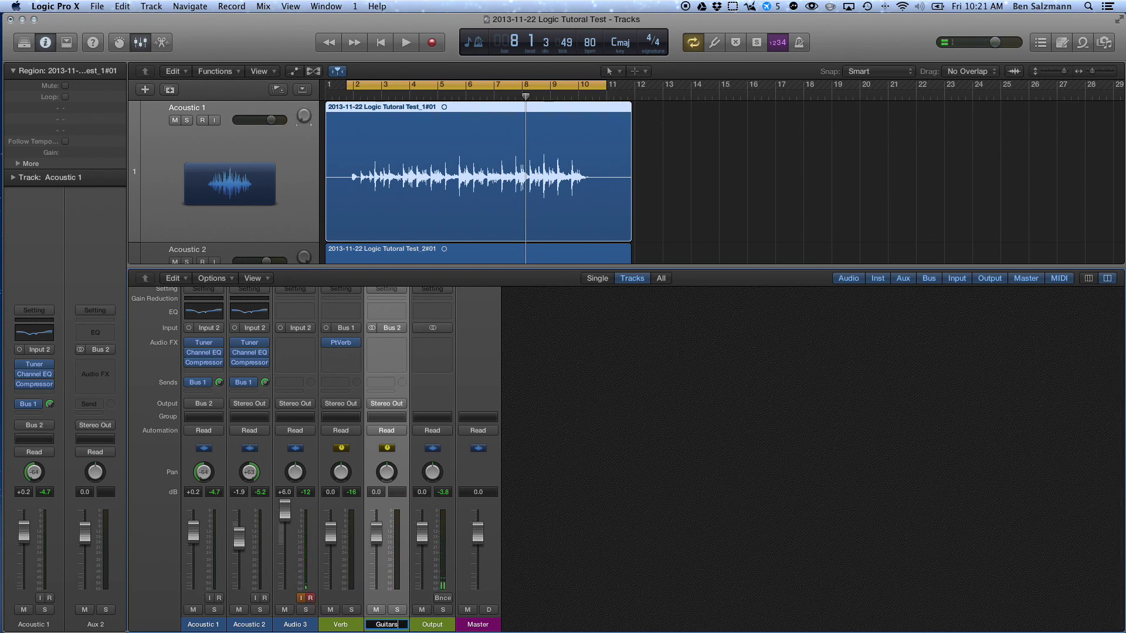
pyautogui.press('Return')
# Color the Guitars channel strip dark red
pyautogui.rightClick(391, 624)
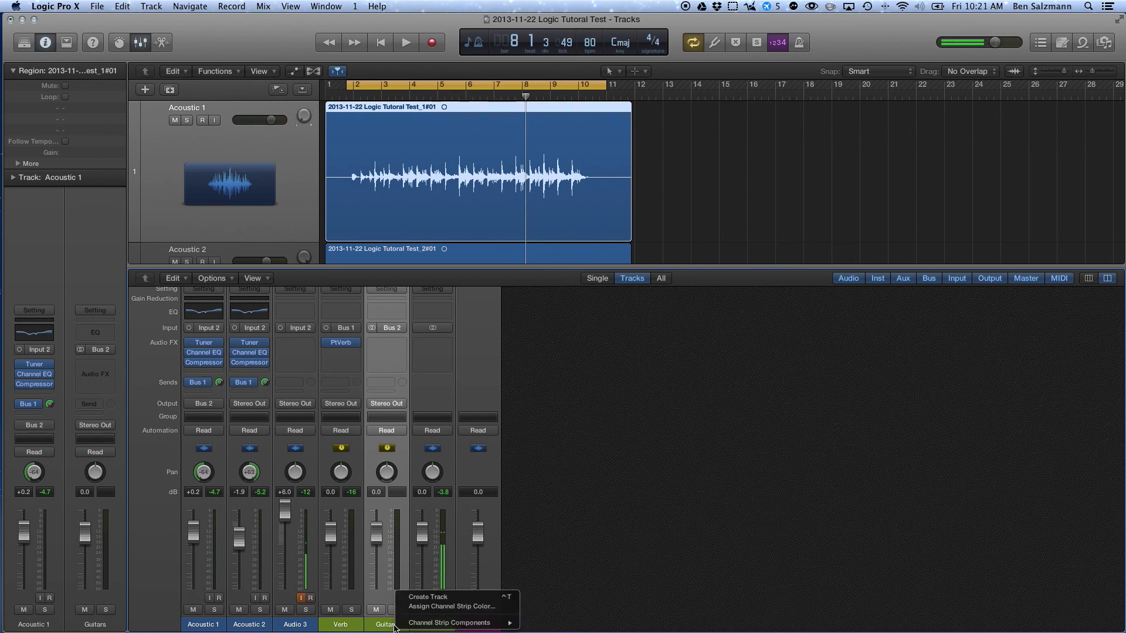
pyautogui.click(419, 607)
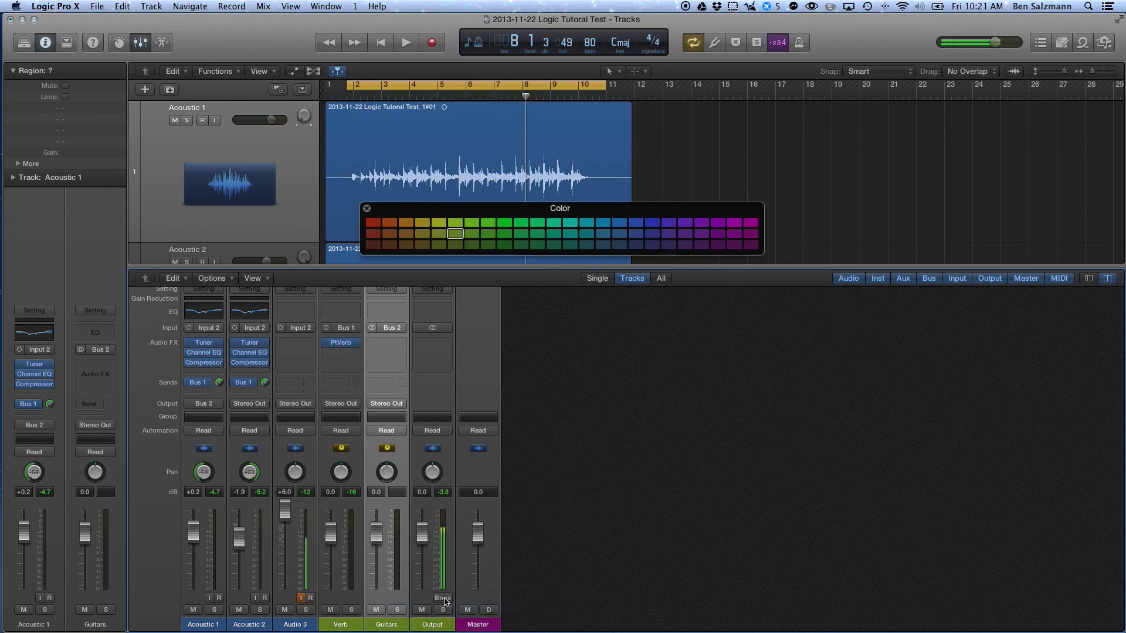
pyautogui.click(379, 246)
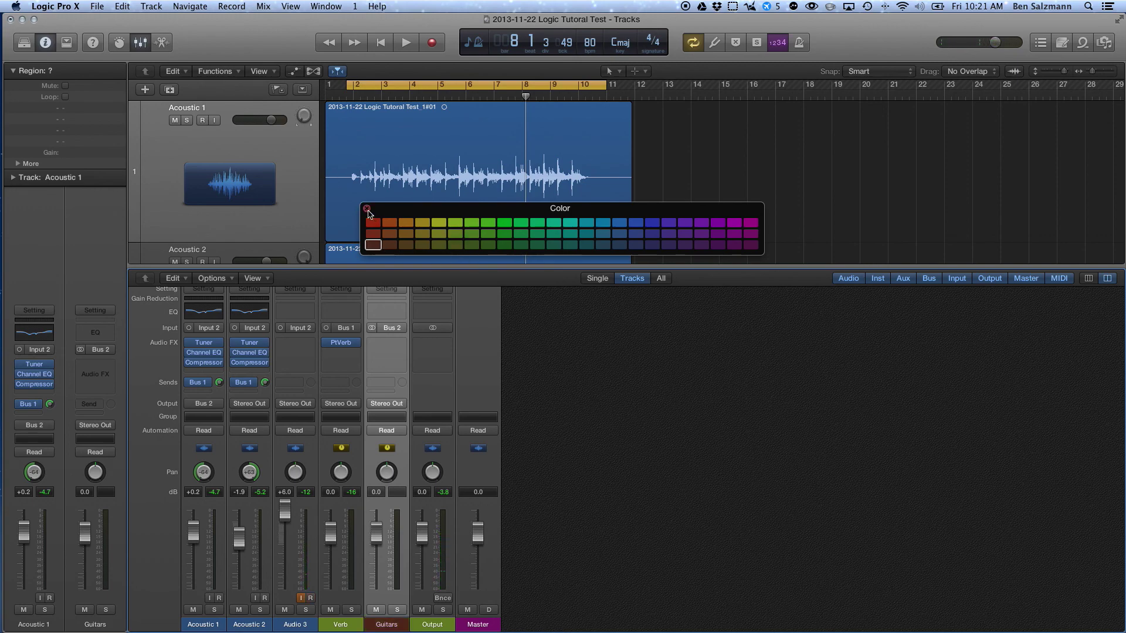
pyautogui.click(366, 208)
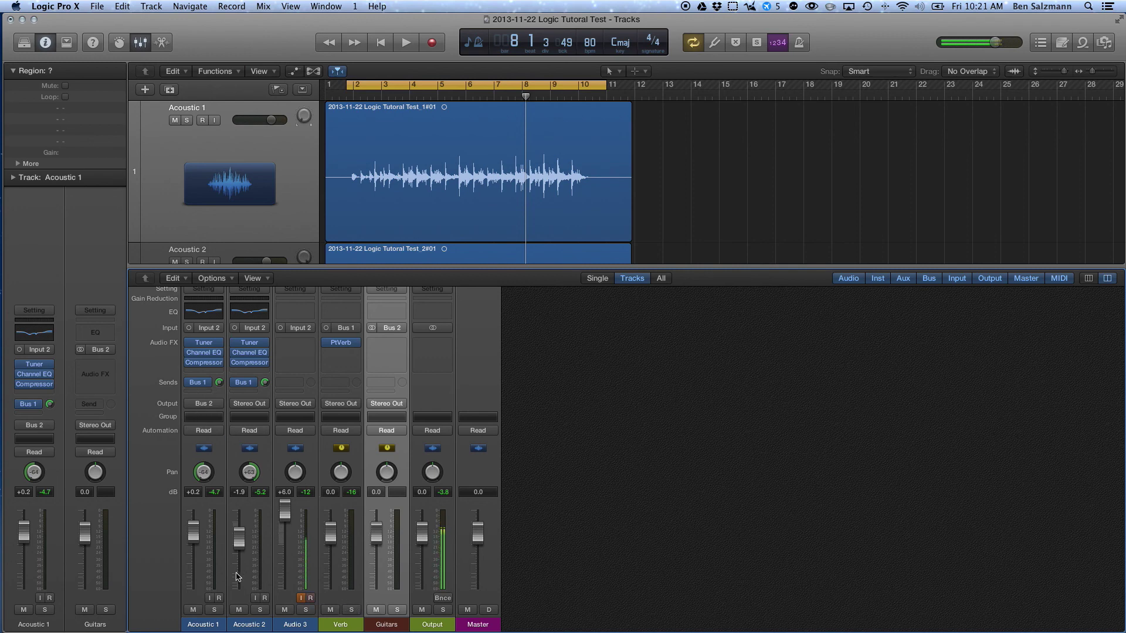
# Route Acoustic 2 to Bus 2 too, and lower the Guitars fader to -2.3 dB during playback
pyautogui.click(263, 404)
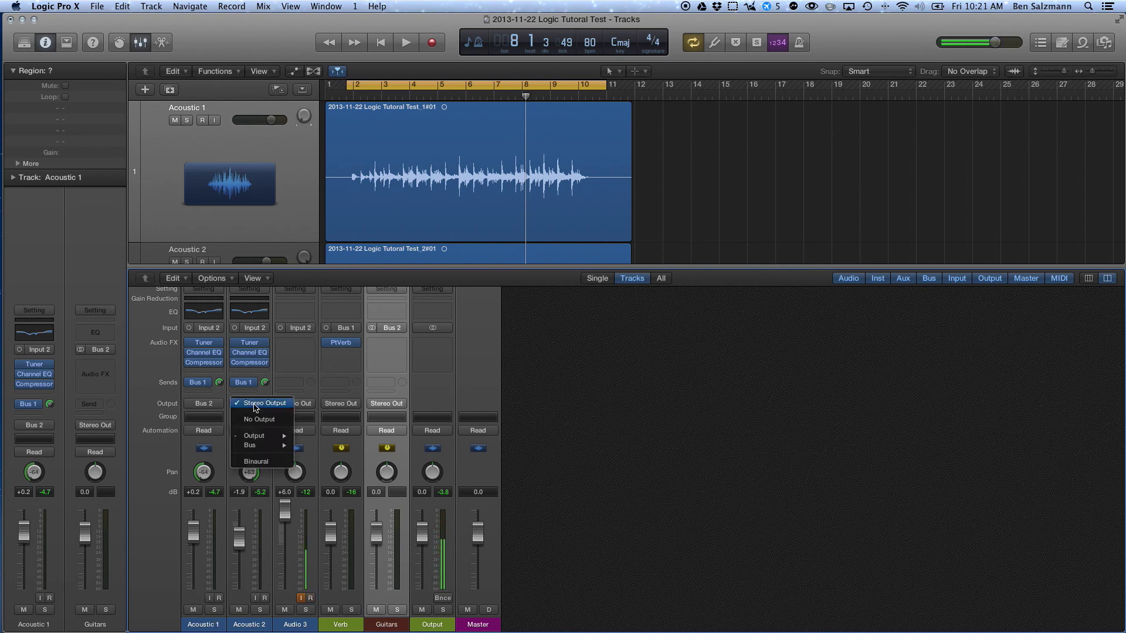
pyautogui.moveTo(270, 445)
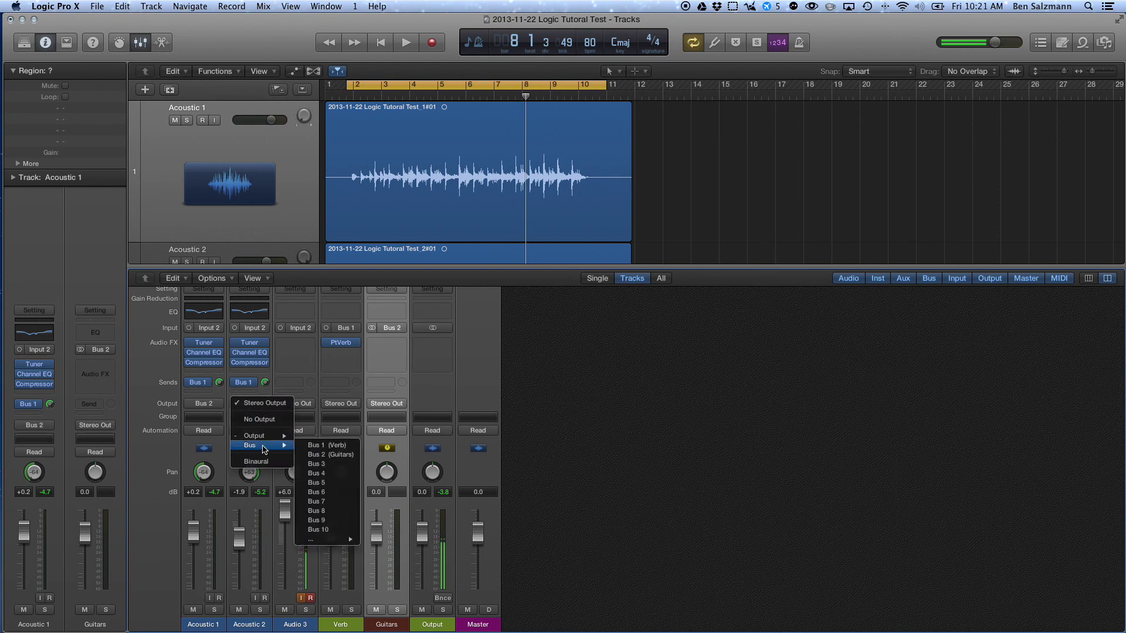
pyautogui.click(320, 455)
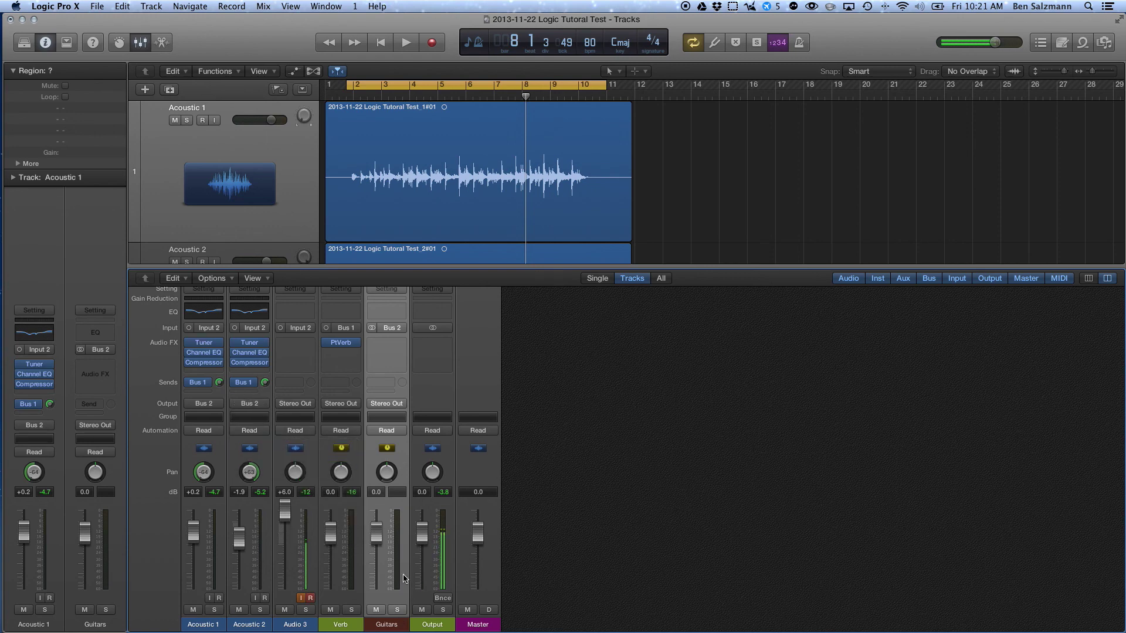
pyautogui.press('space')
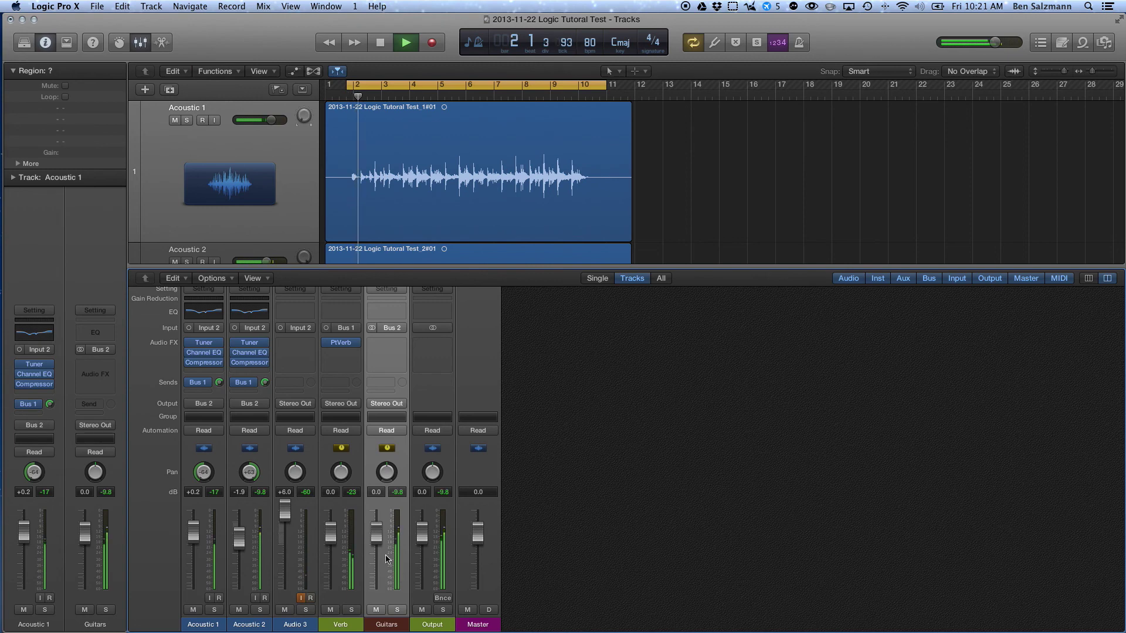
pyautogui.moveTo(378, 542)
pyautogui.mouseDown()
pyautogui.moveTo(378, 594)
pyautogui.moveTo(378, 541)
pyautogui.mouseUp()
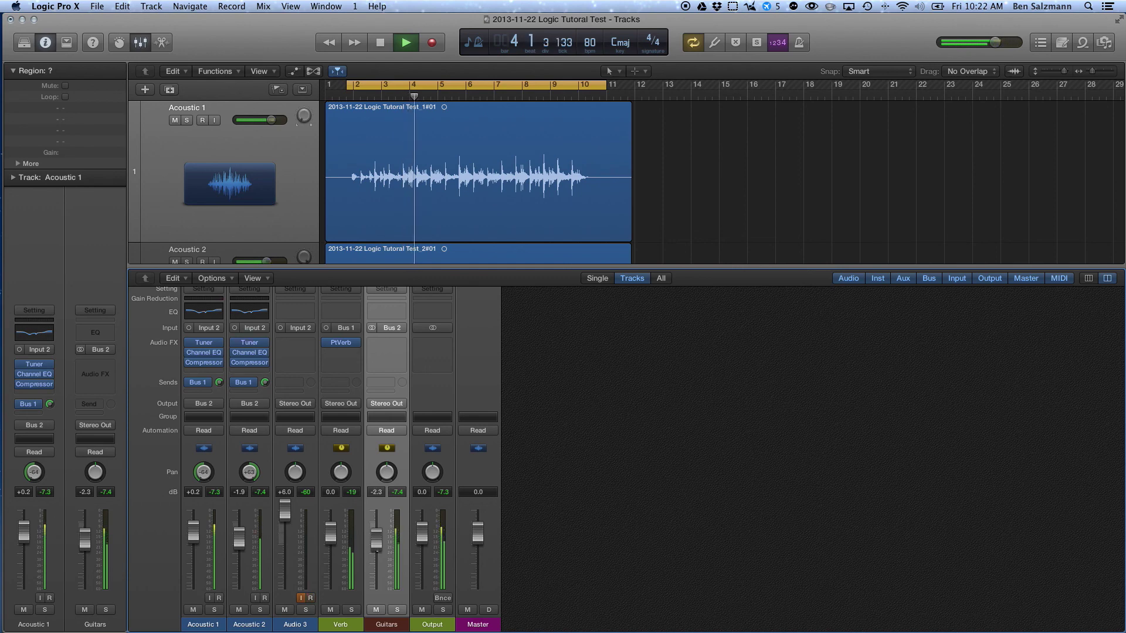
pyautogui.press('space')
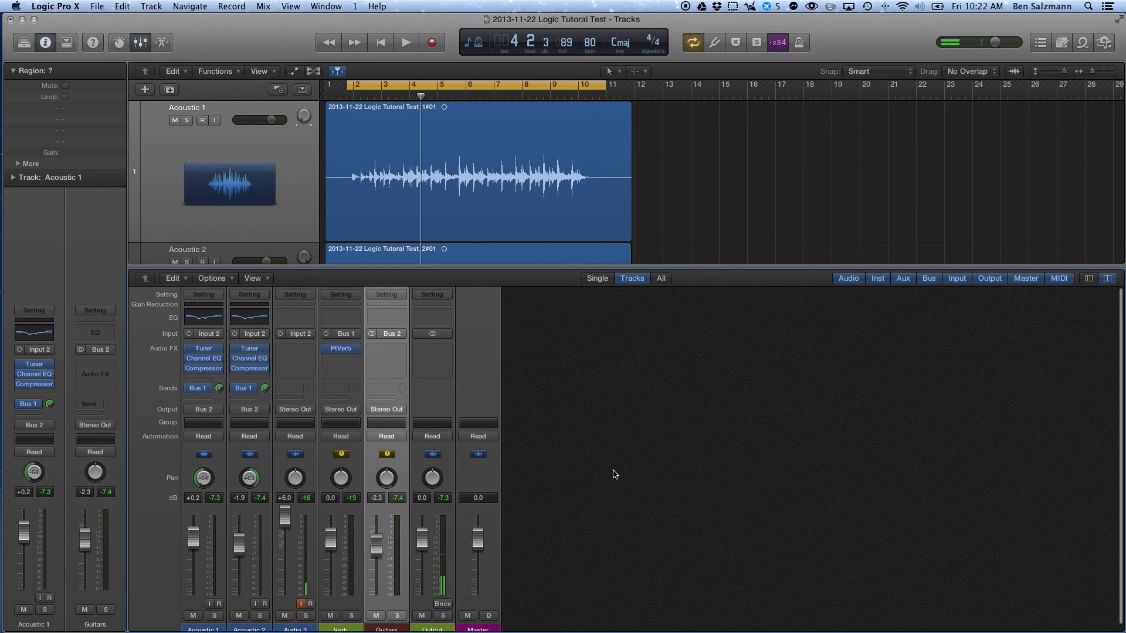
# Insert a stereo Compressor on the Guitars aux and start playback
pyautogui.click(390, 351)
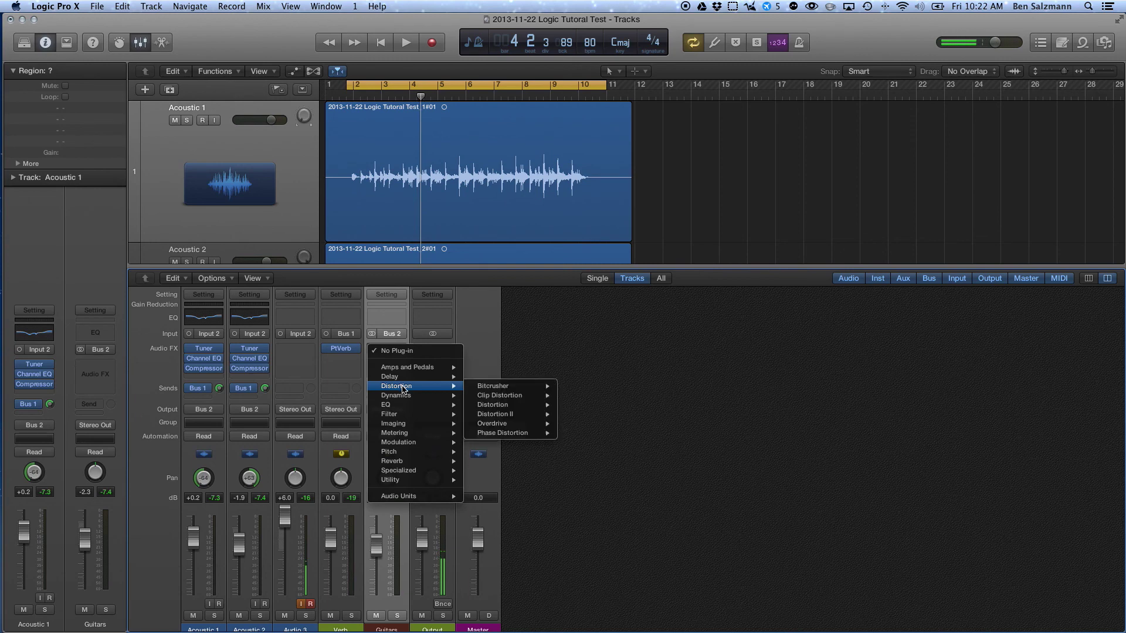
pyautogui.moveTo(411, 395)
pyautogui.moveTo(518, 404)
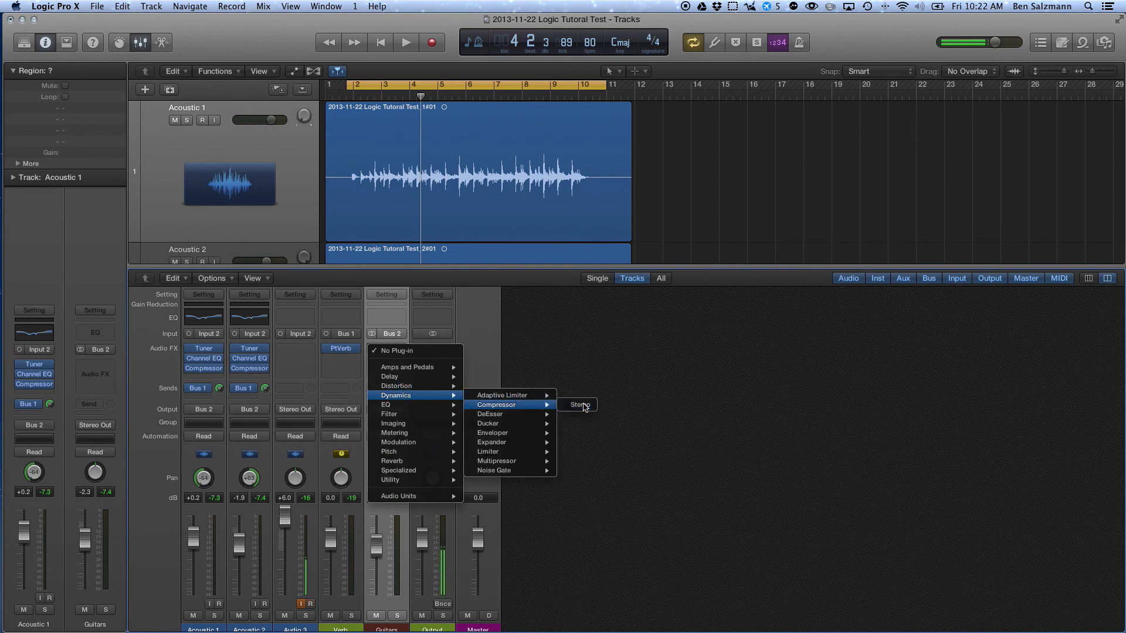
pyautogui.click(580, 404)
pyautogui.moveTo(208, 54); pyautogui.dragTo(848, 280)
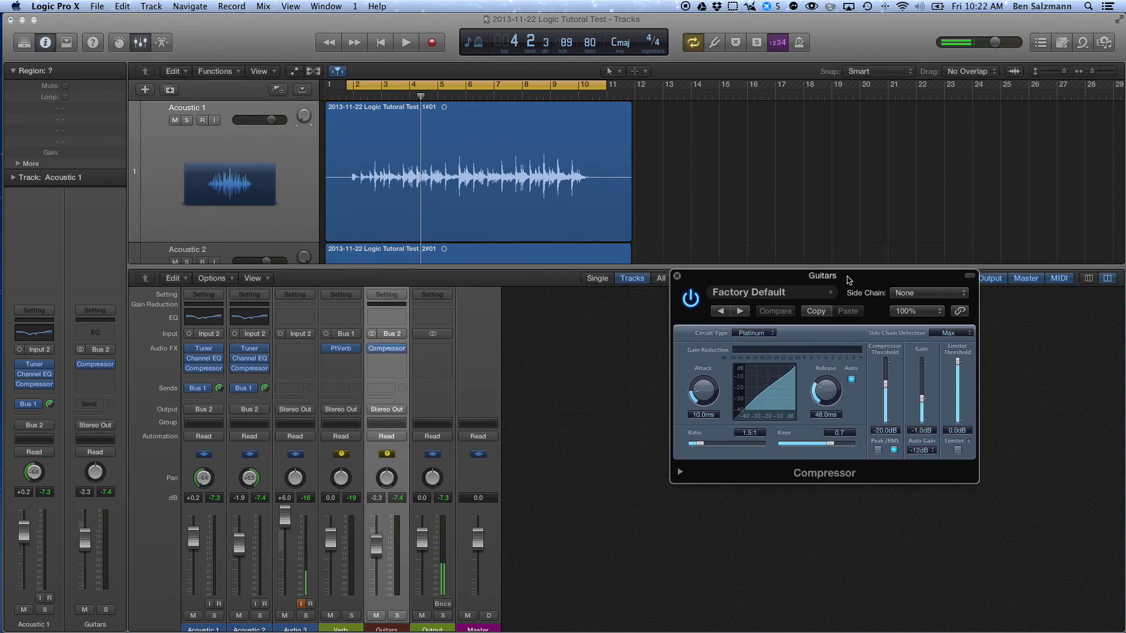
pyautogui.press('space')
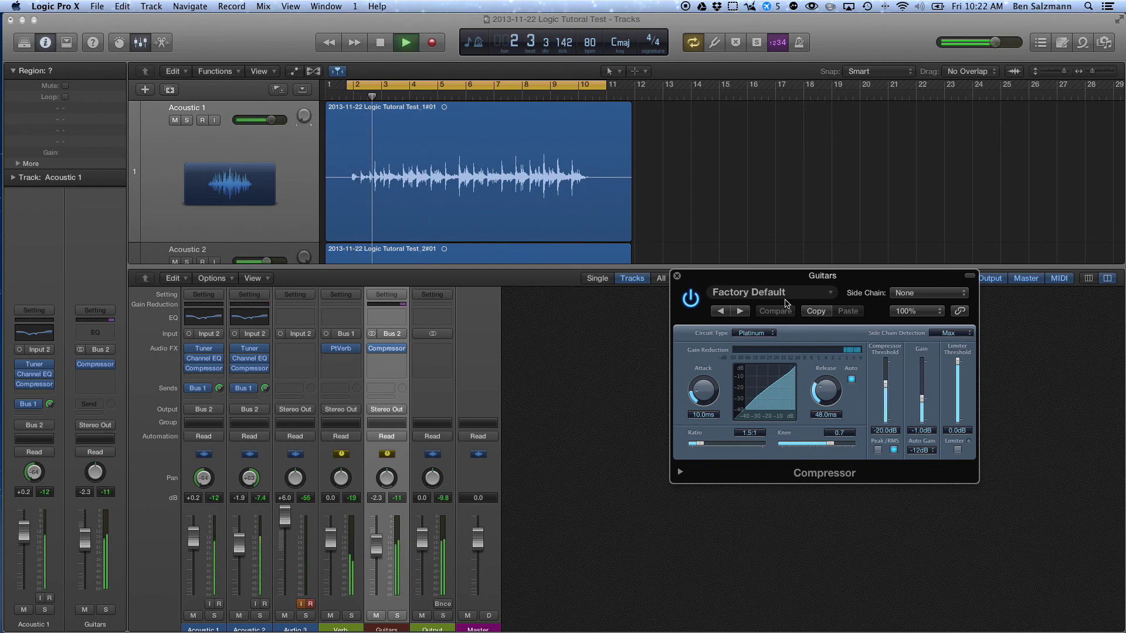
# Load the Platinum Acoustic Guitar 01 preset, lower its gain, and set Verb to -2.5 dB
pyautogui.click(789, 296)
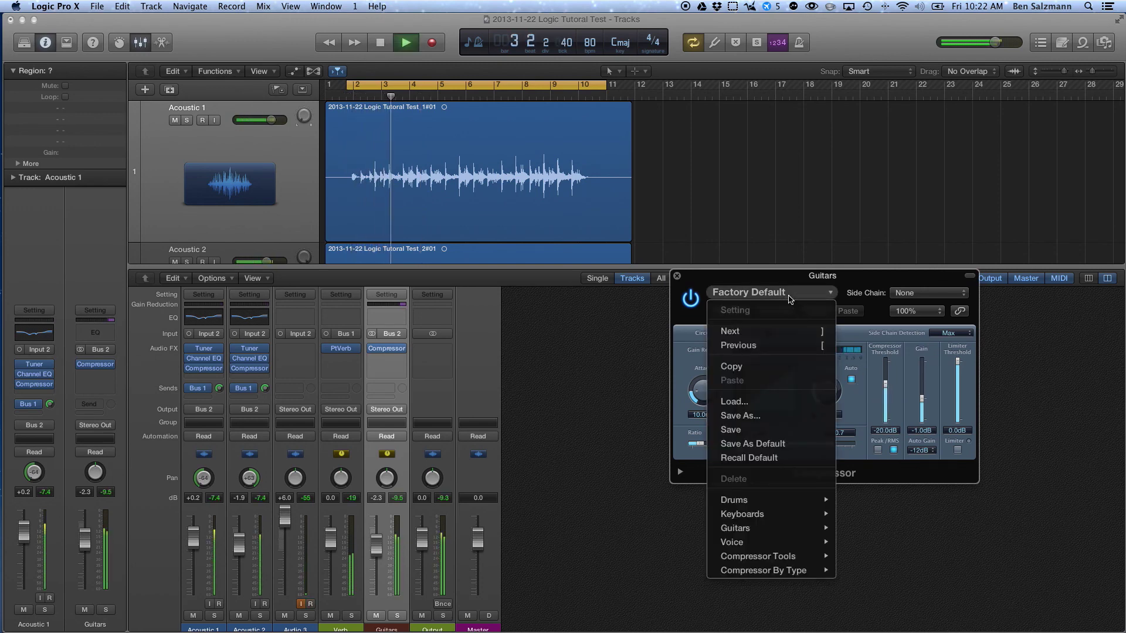
pyautogui.moveTo(776, 532)
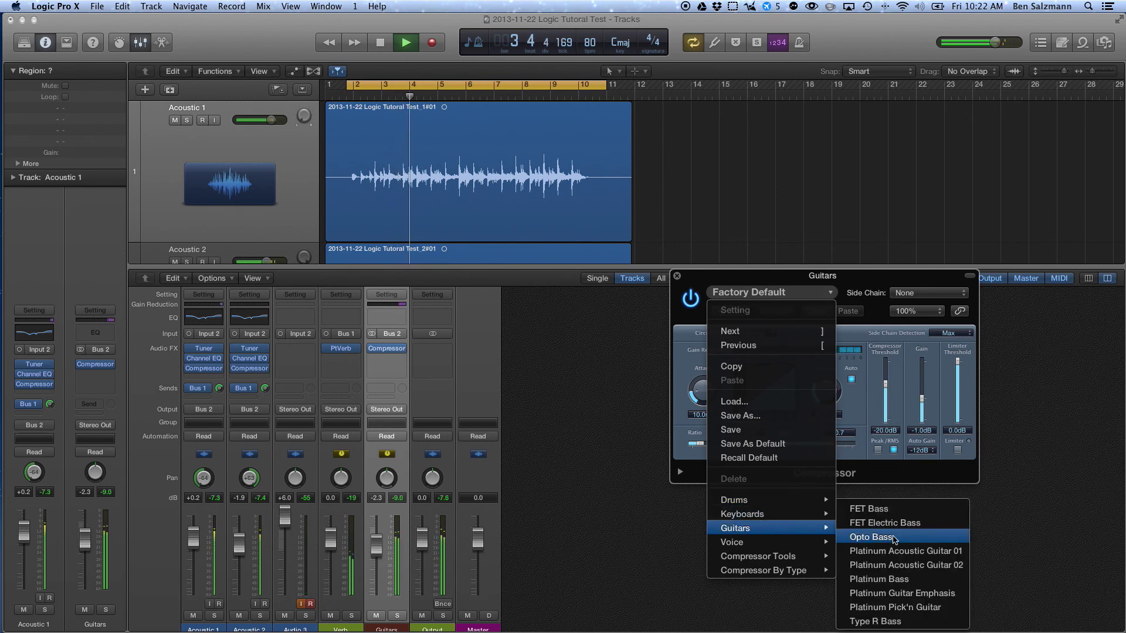
pyautogui.click(908, 552)
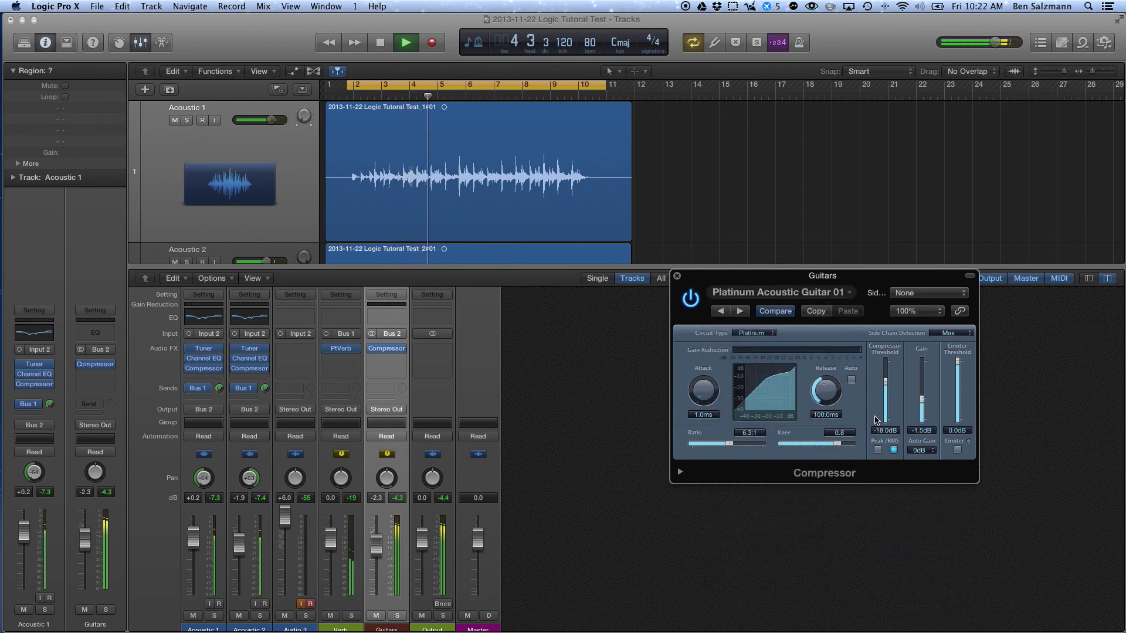
pyautogui.moveTo(922, 401); pyautogui.dragTo(923, 409)
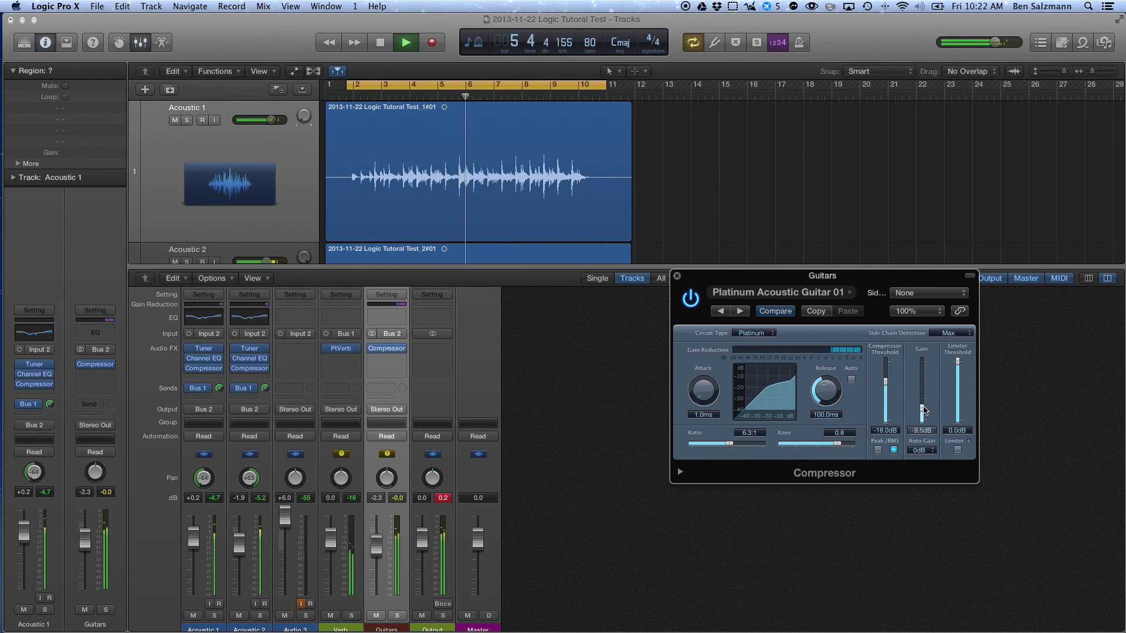
pyautogui.click(677, 276)
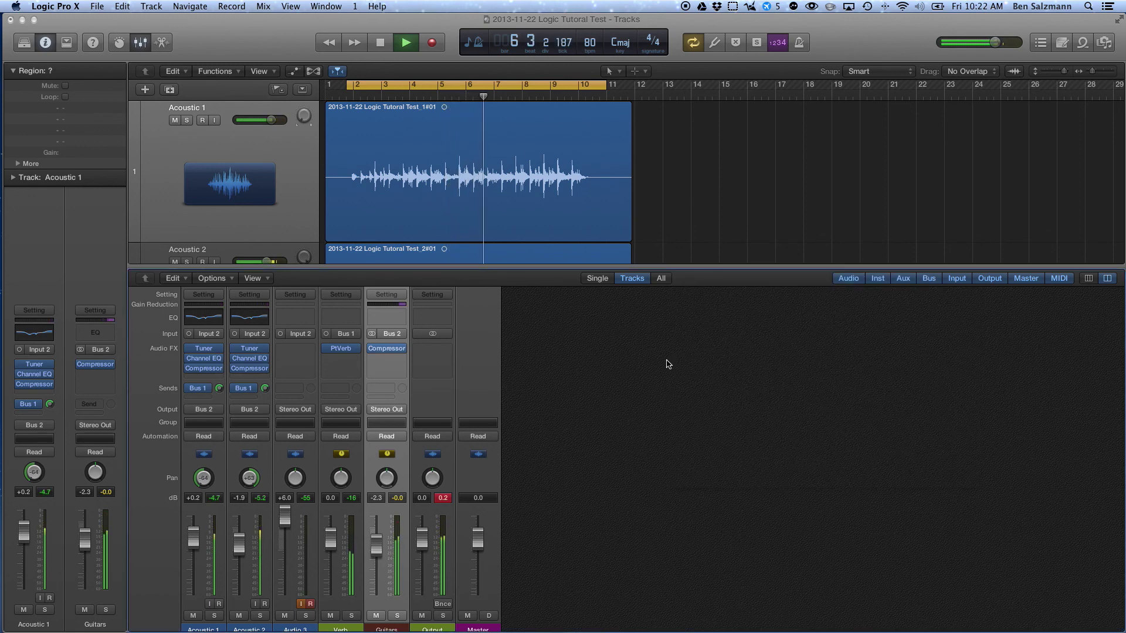
pyautogui.moveTo(331, 550); pyautogui.dragTo(331, 557)
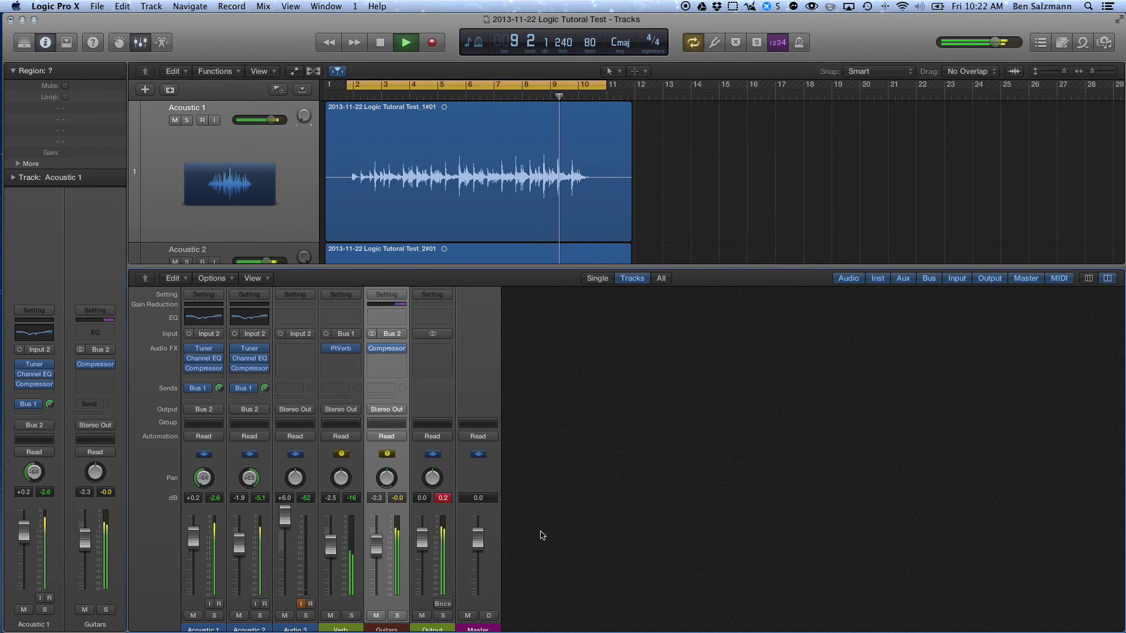
pyautogui.press('space')
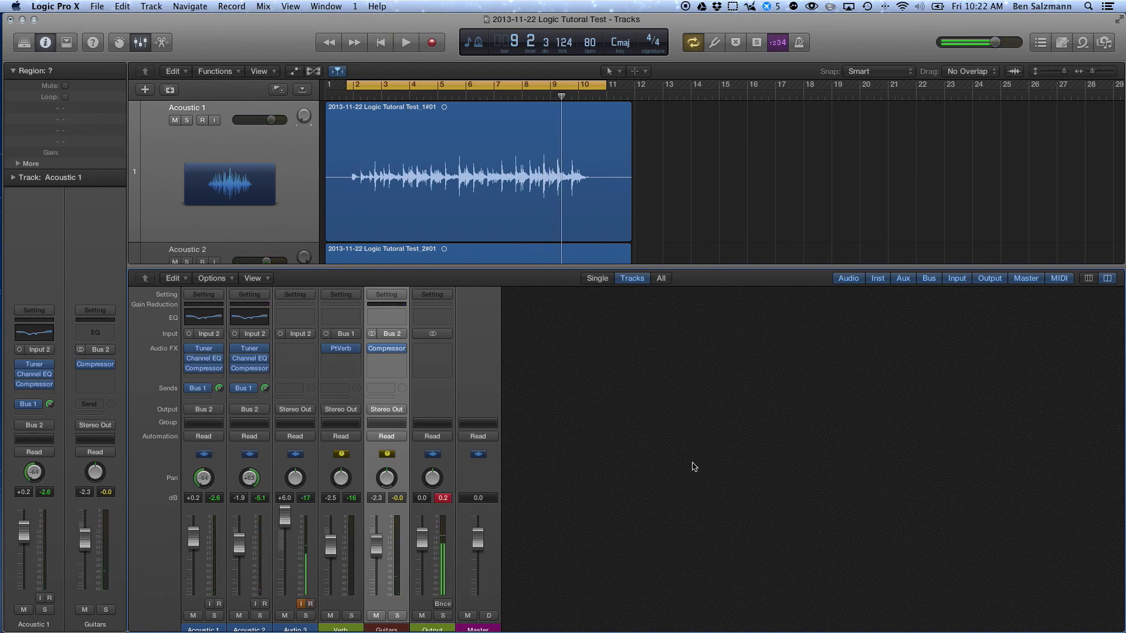
# Bypass Acoustic 1's Compressor and Channel EQ and play the unprocessed guitars
pyautogui.scroll(-1, 692, 466)
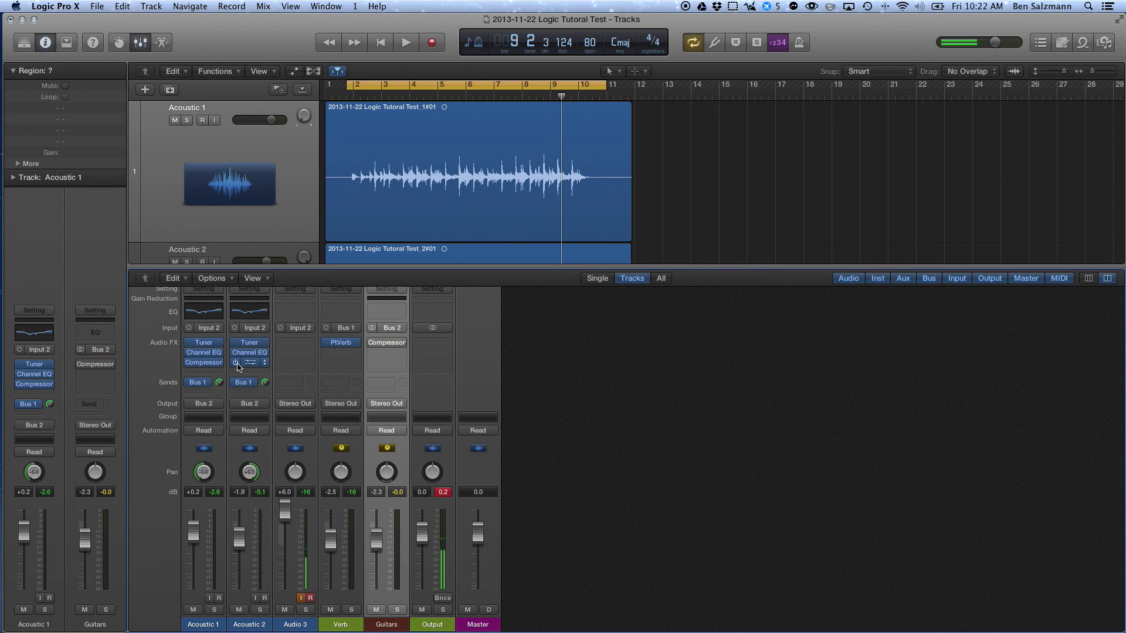
pyautogui.click(189, 363)
pyautogui.click(190, 352)
pyautogui.press('space')
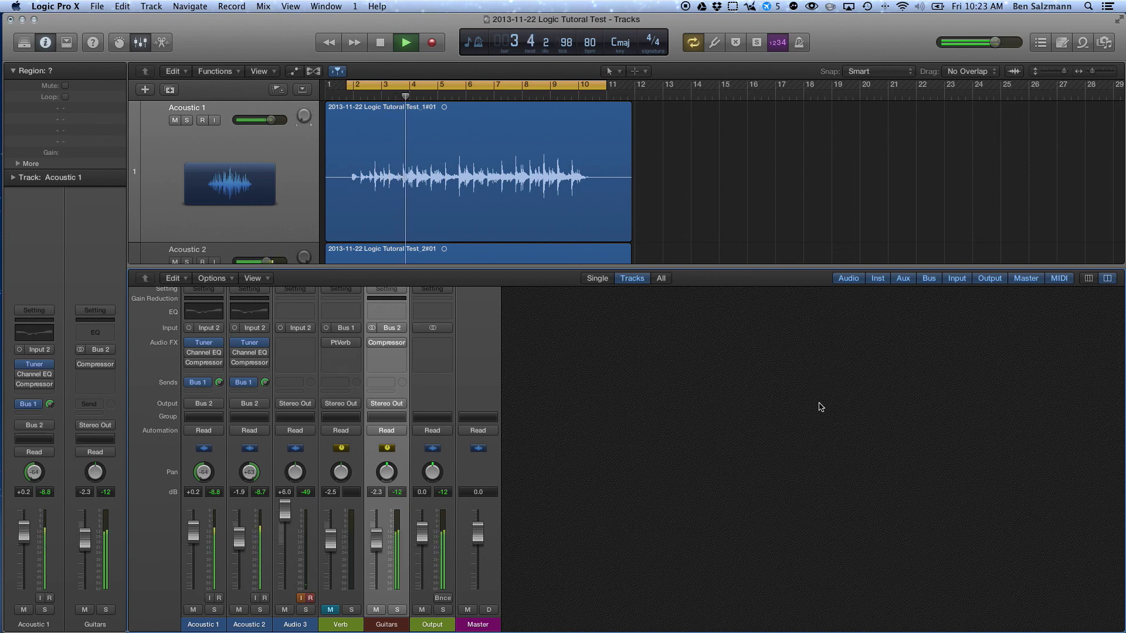
pyautogui.press('space')
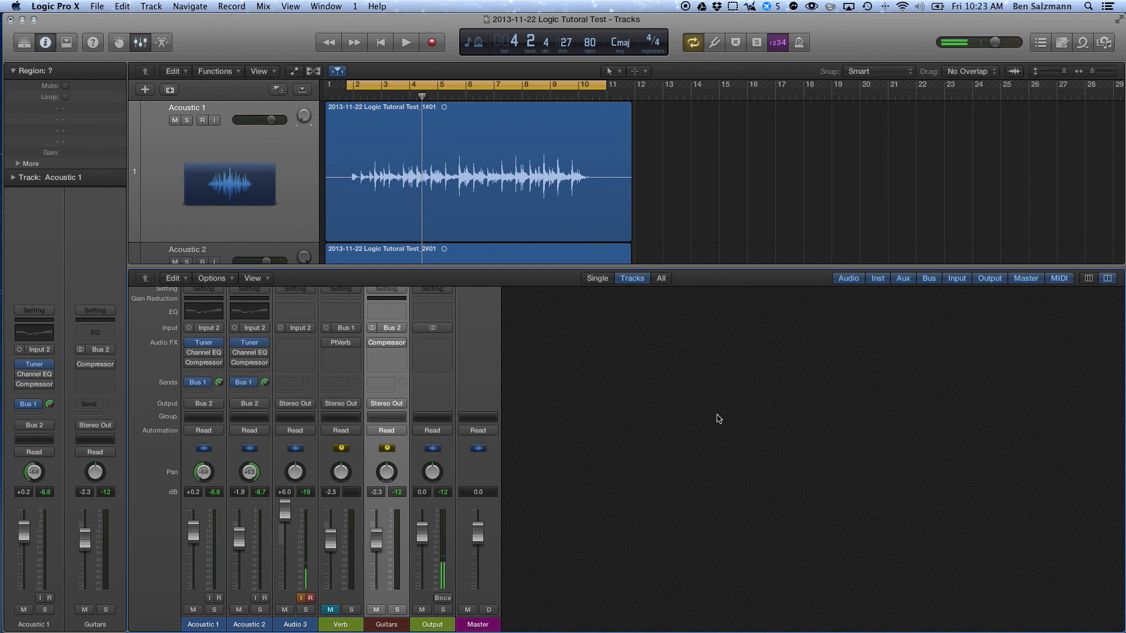
# Re-enable the PtVerb and the Guitars Compressor during playback, then stop
pyautogui.press('space')
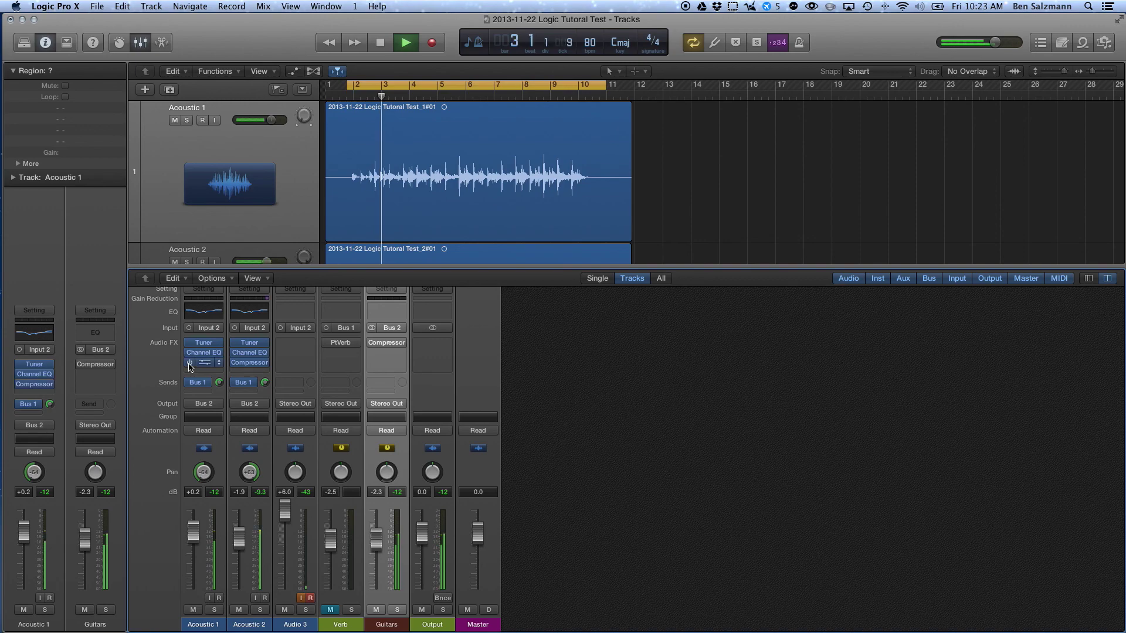
pyautogui.click(326, 343)
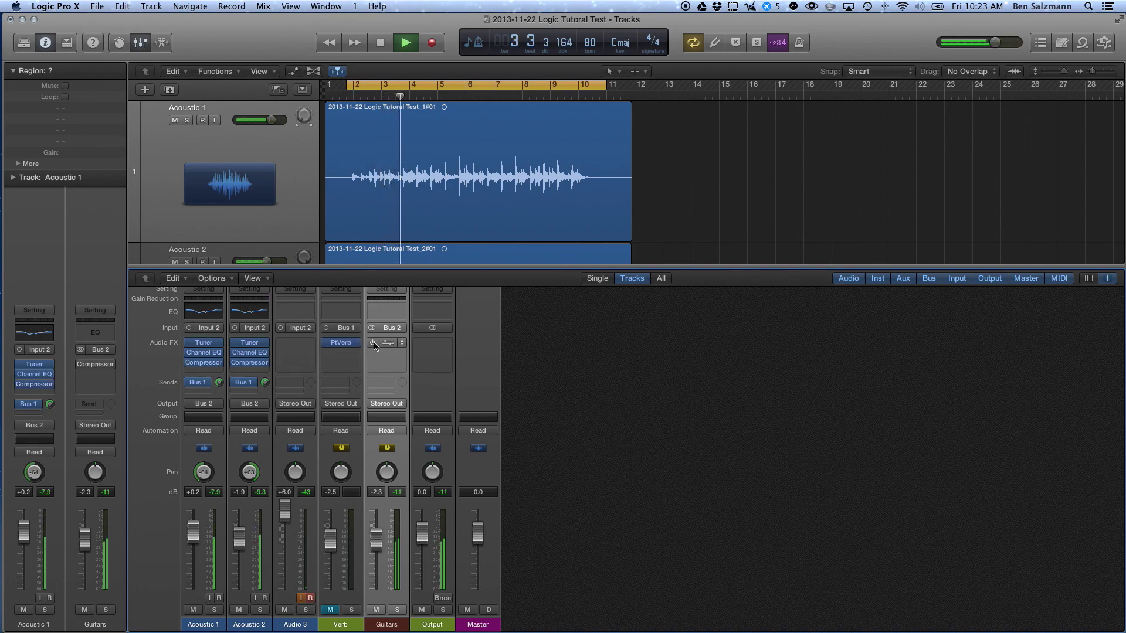
pyautogui.click(373, 343)
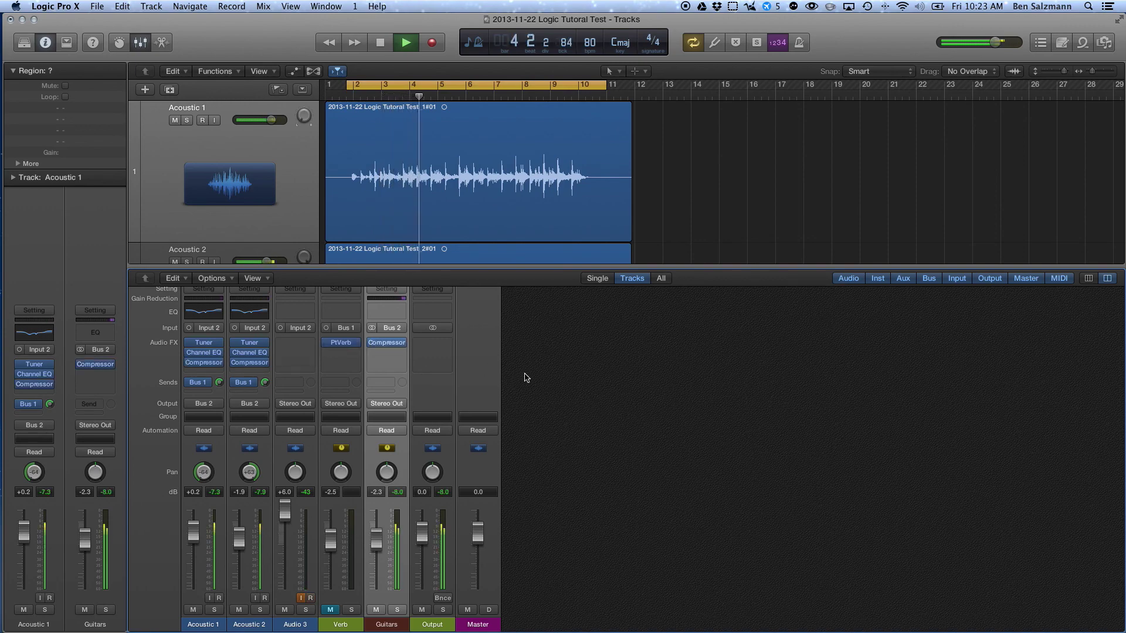
pyautogui.scroll(1, 526, 377)
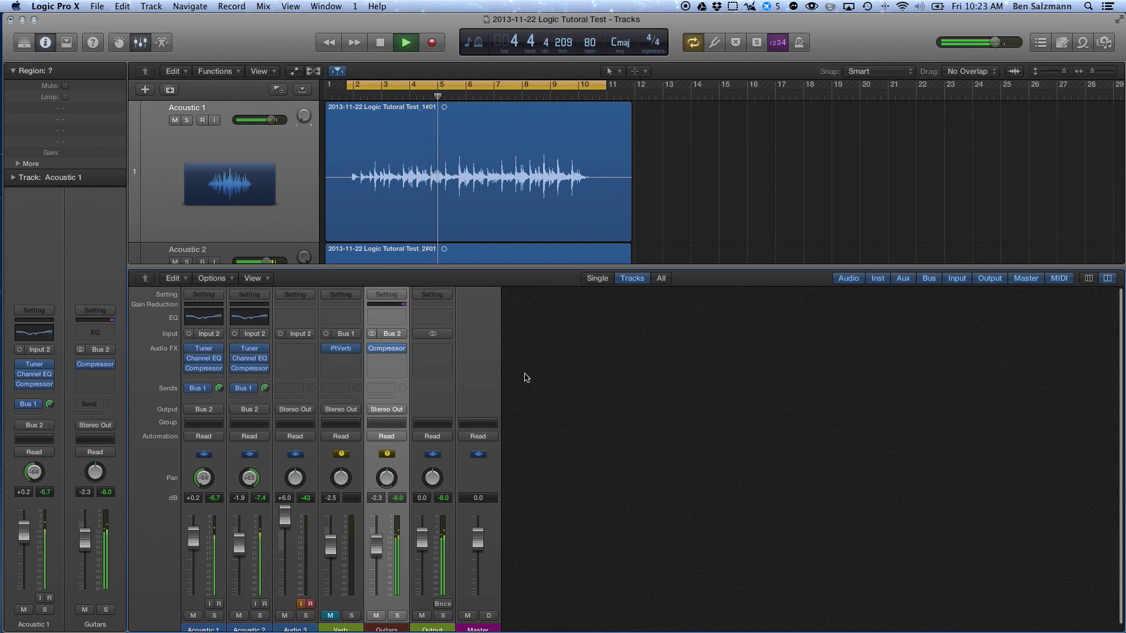
pyautogui.scroll(-1, 525, 377)
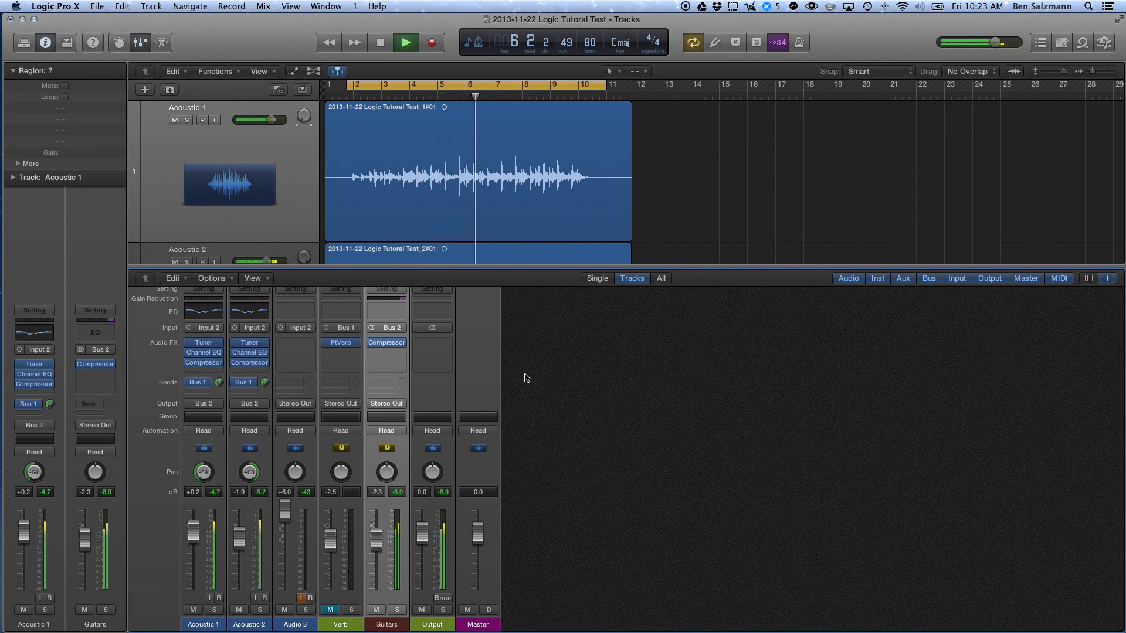
pyautogui.press('space')
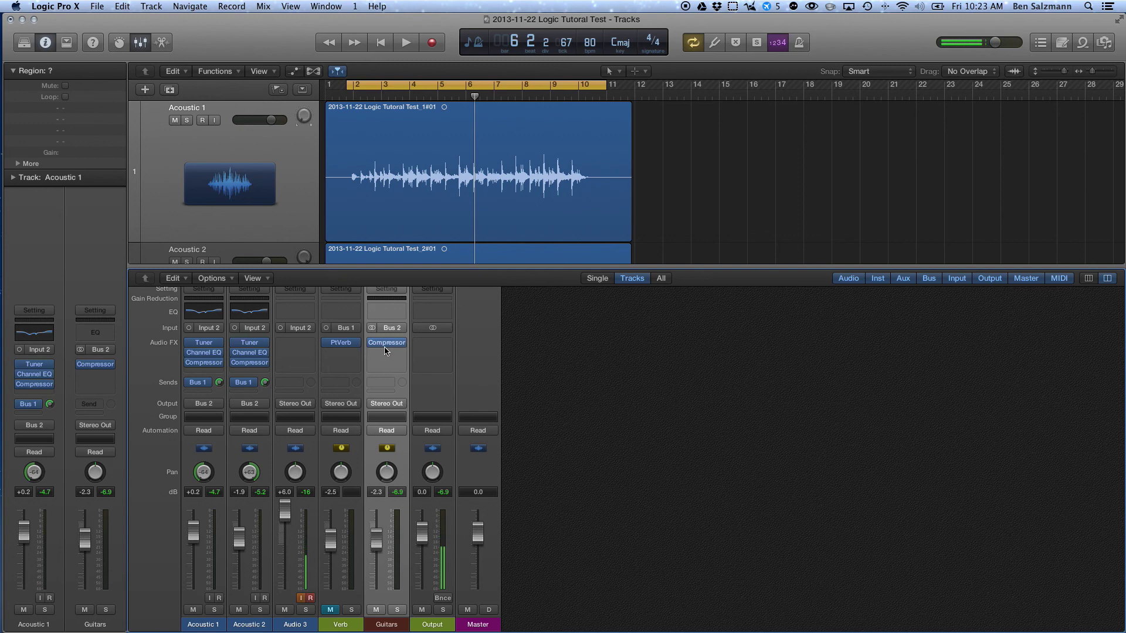
pyautogui.scroll(1, 620, 464)
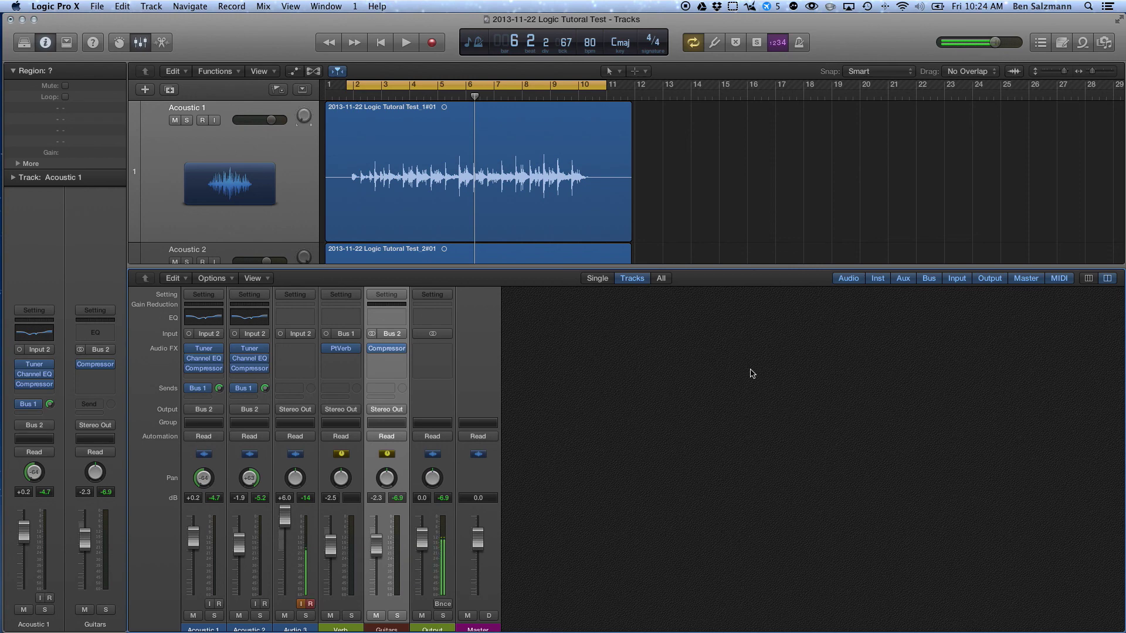
pyautogui.moveTo(656, 270); pyautogui.dragTo(654, 259)
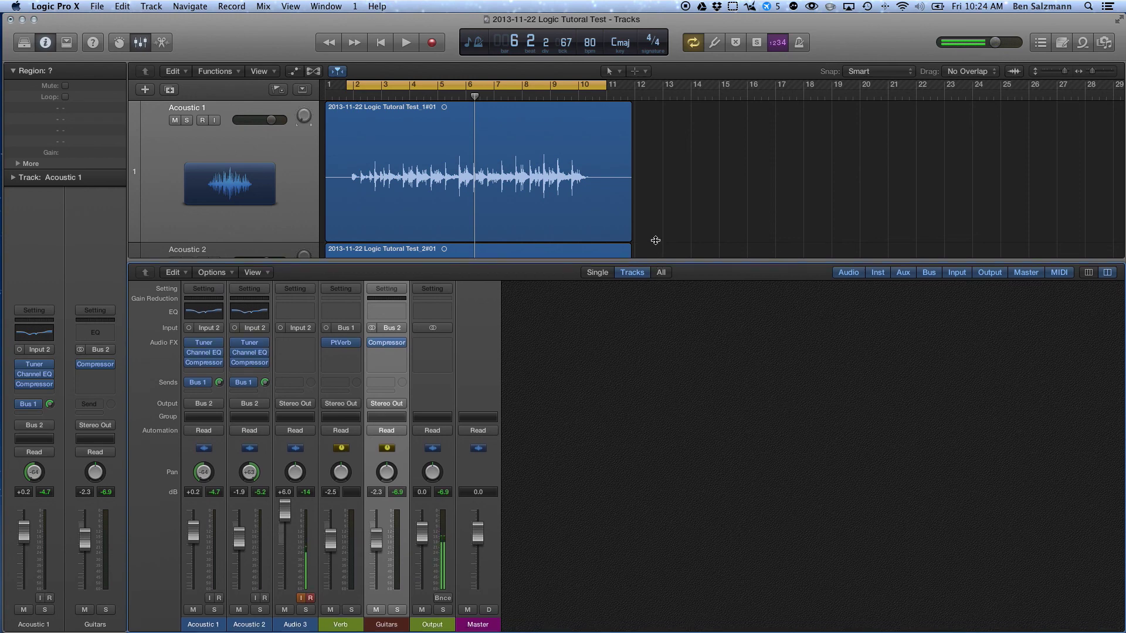